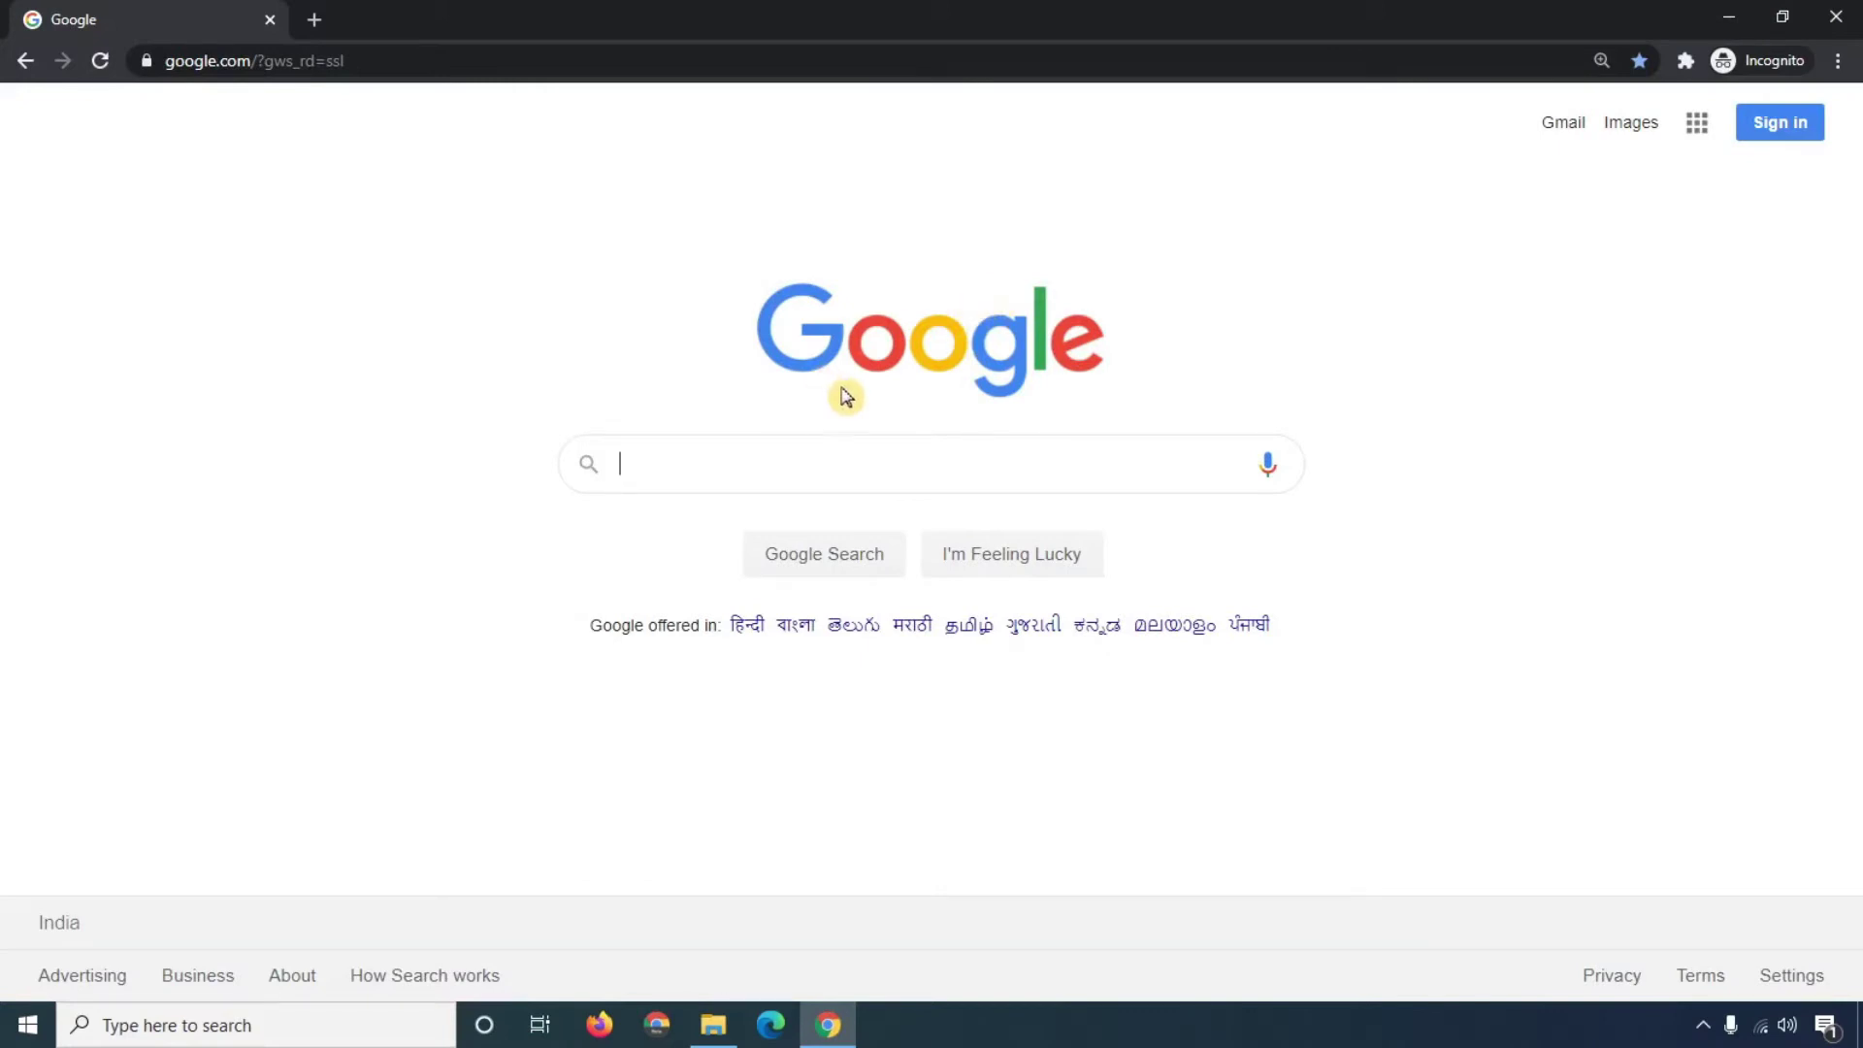
Switch to Google Images and search 'elephant' by picking it from the 'el' autocomplete suggestions.
{"action": "left_click", "coordinate": [1634, 132]}
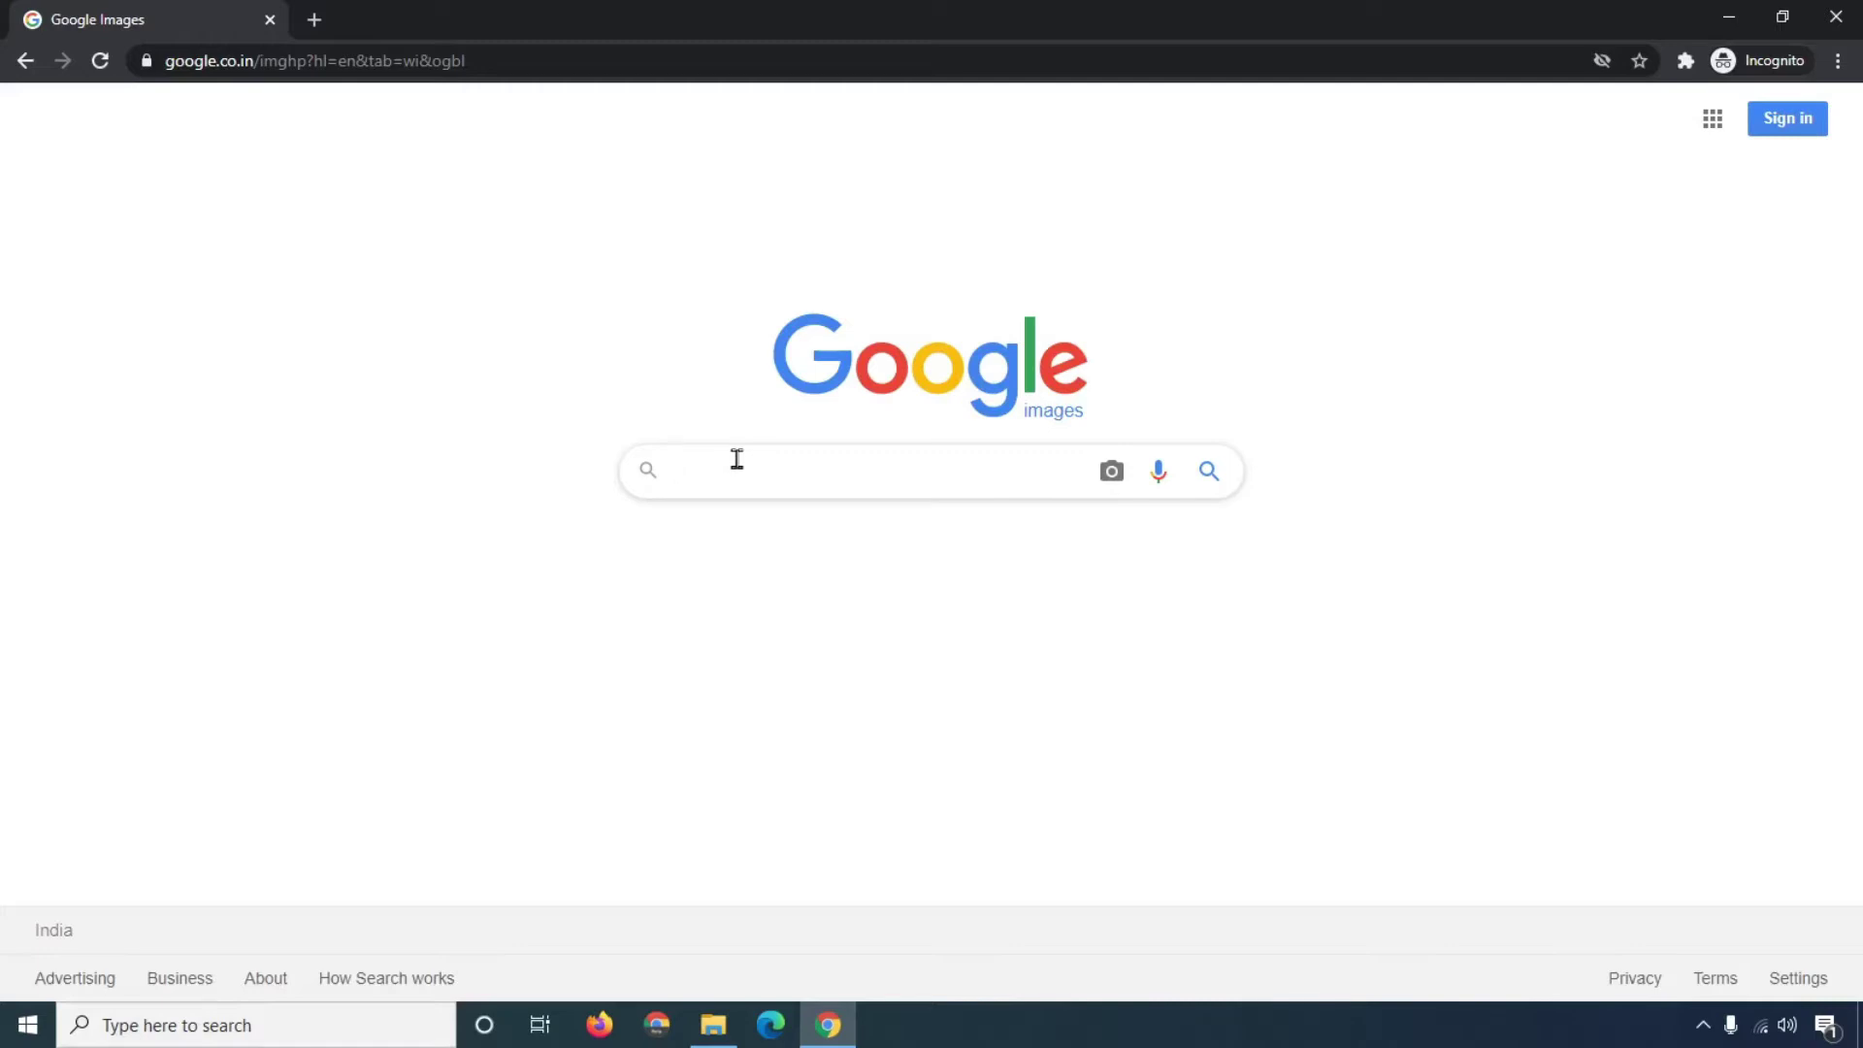
{"action": "type", "text": "el"}
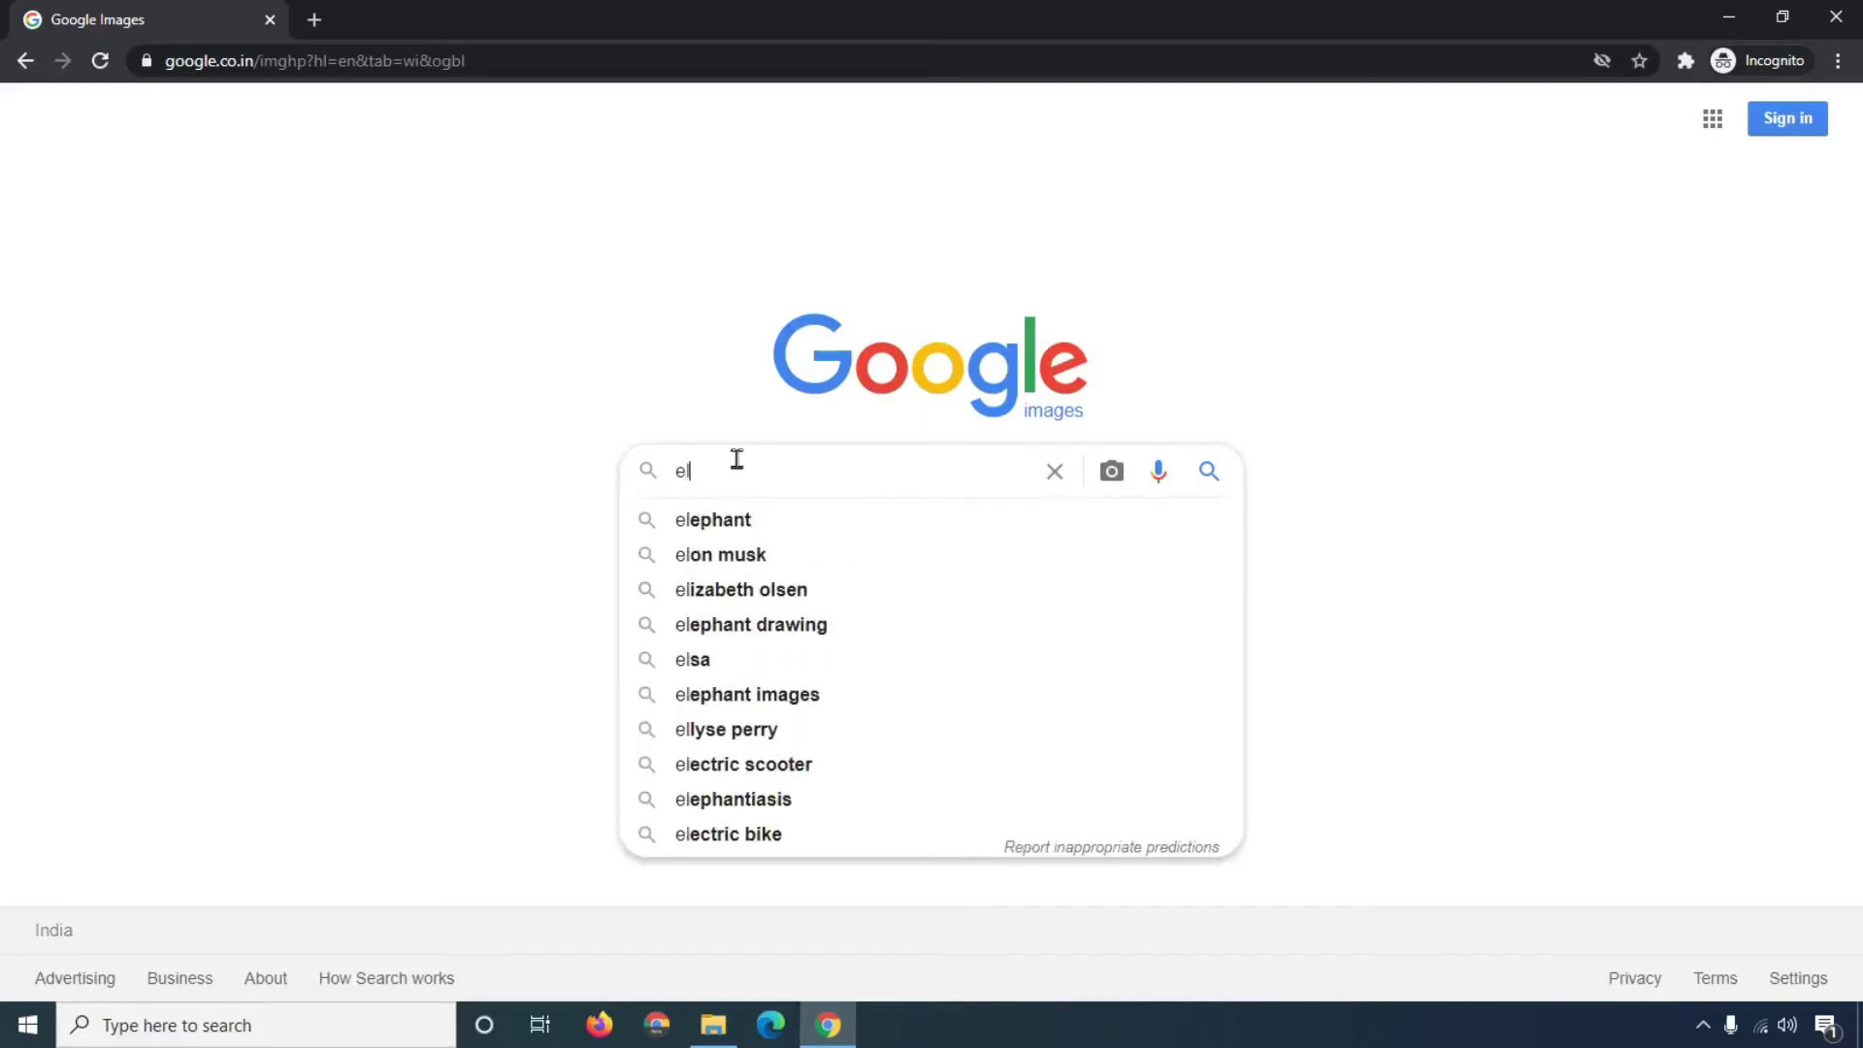
{"action": "key", "text": "Down"}
{"action": "key", "text": "Return"}
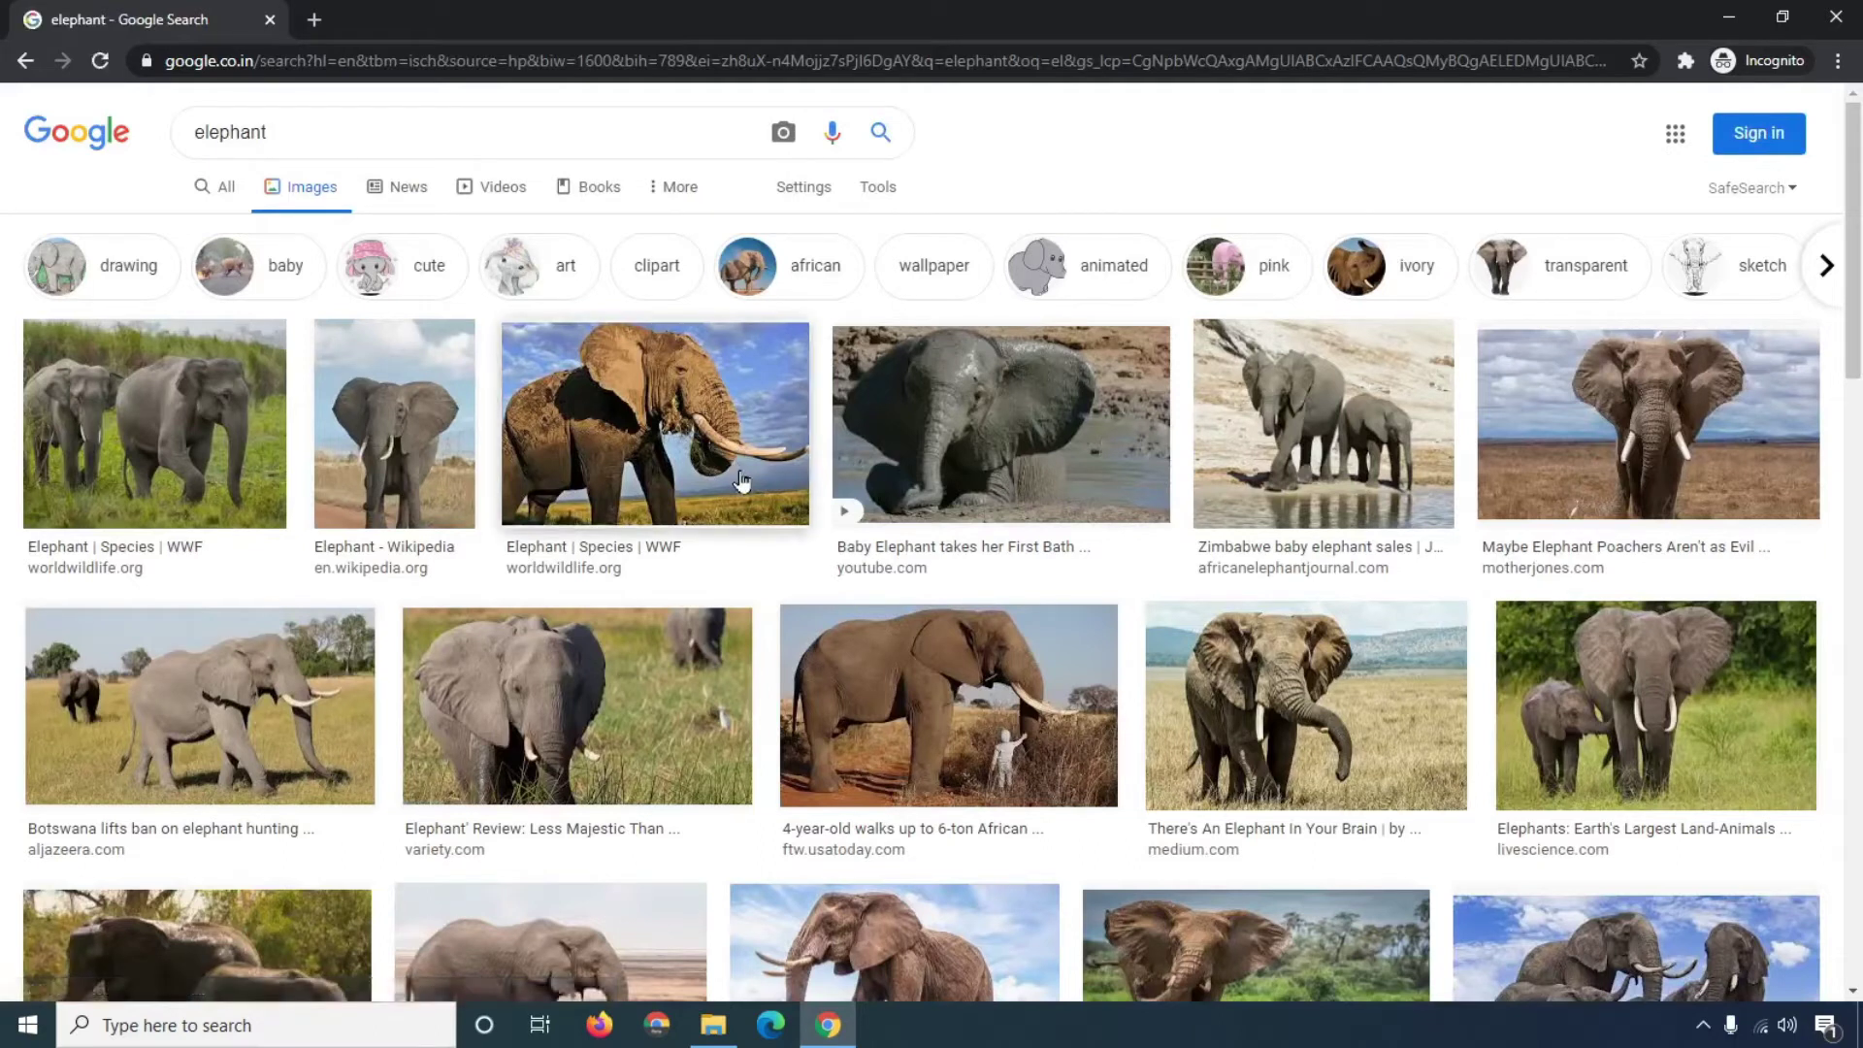
{"action": "scroll", "coordinate": [765, 586], "scroll_direction": "down", "scroll_amount": 3}
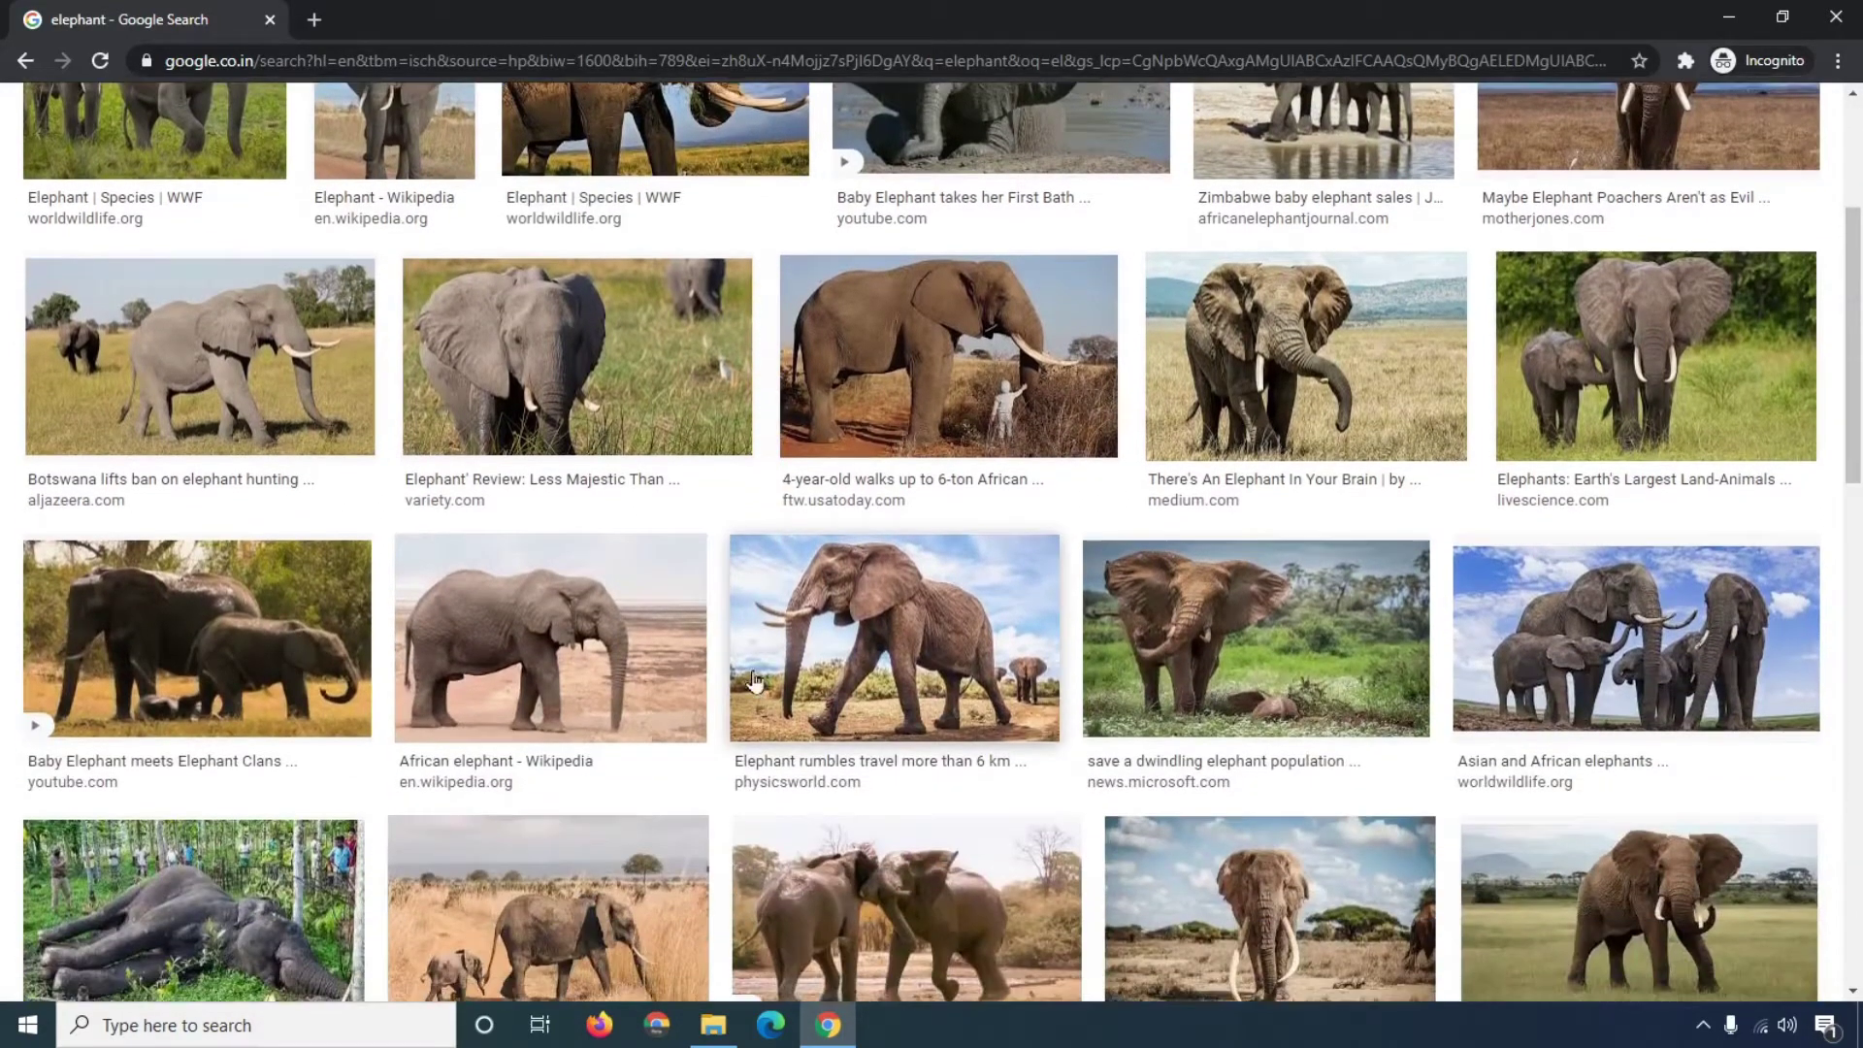
{"action": "scroll", "coordinate": [754, 682], "scroll_direction": "up", "scroll_amount": 3}
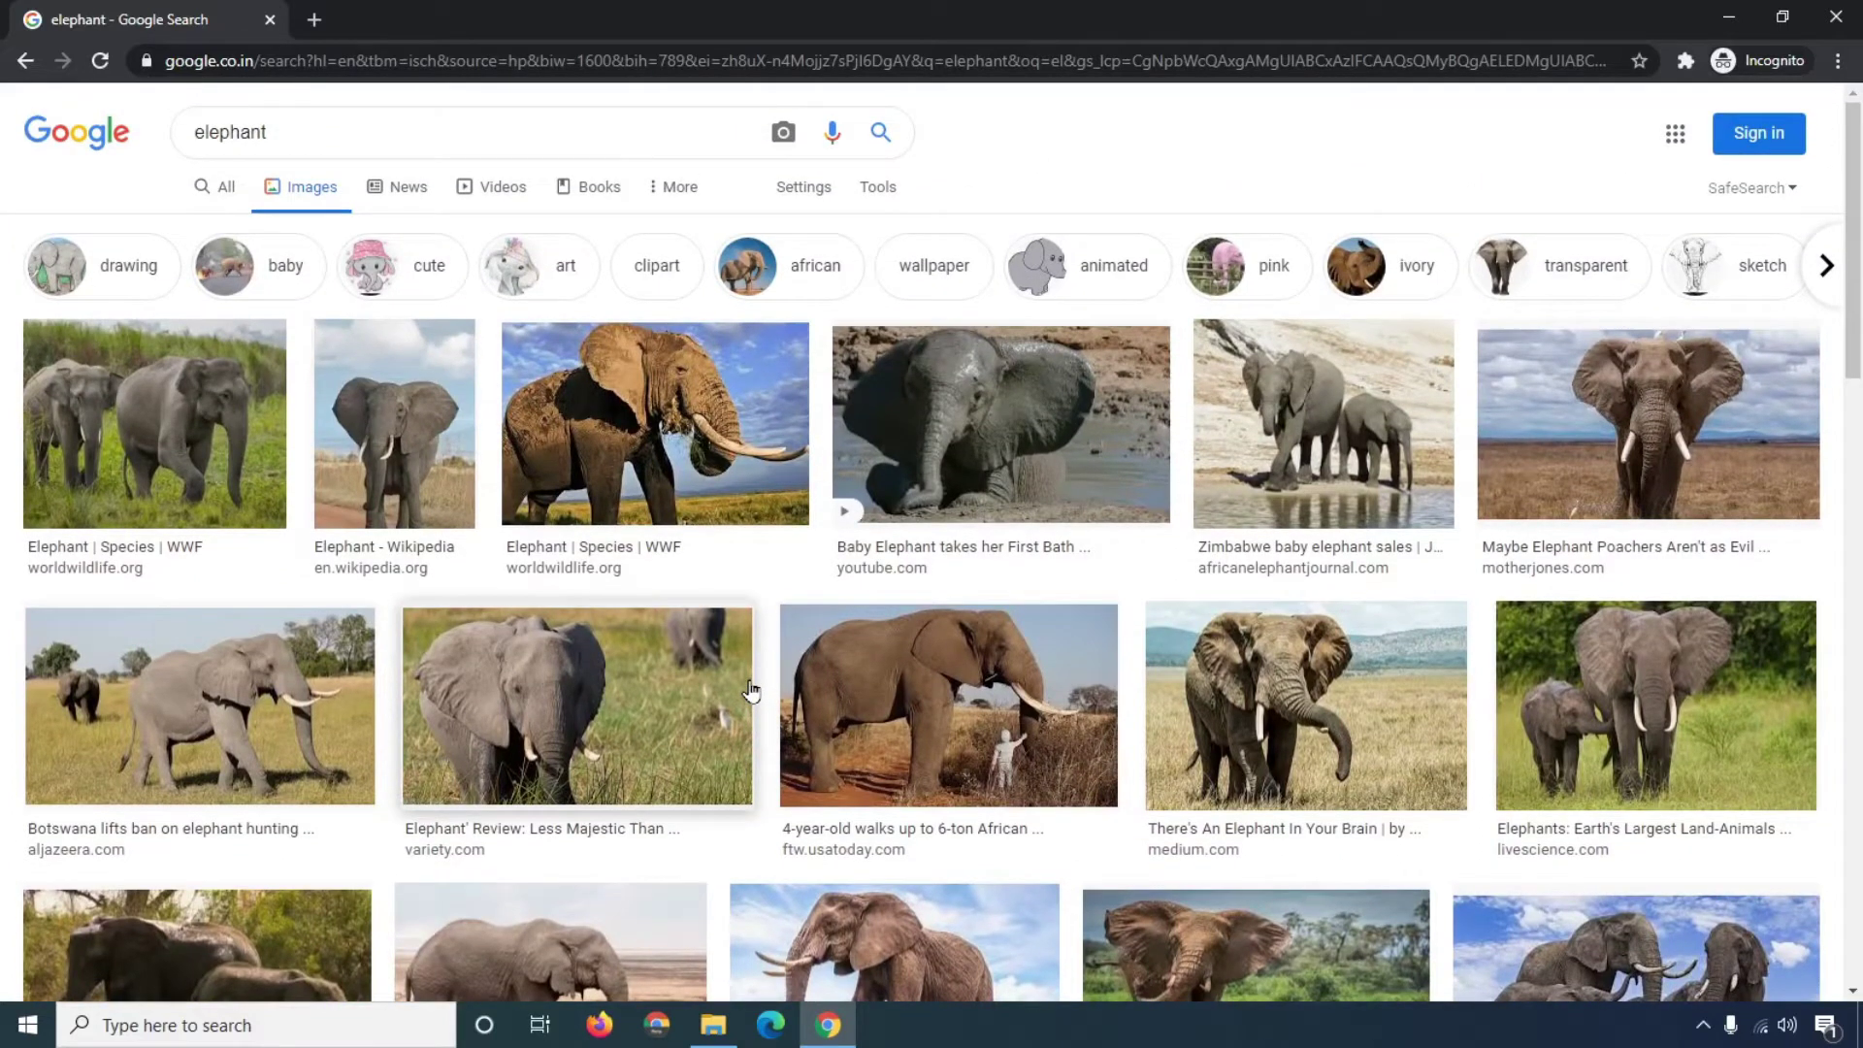
Limit the elephant results to Large images with the Tools size filter.
{"action": "left_click", "coordinate": [881, 187]}
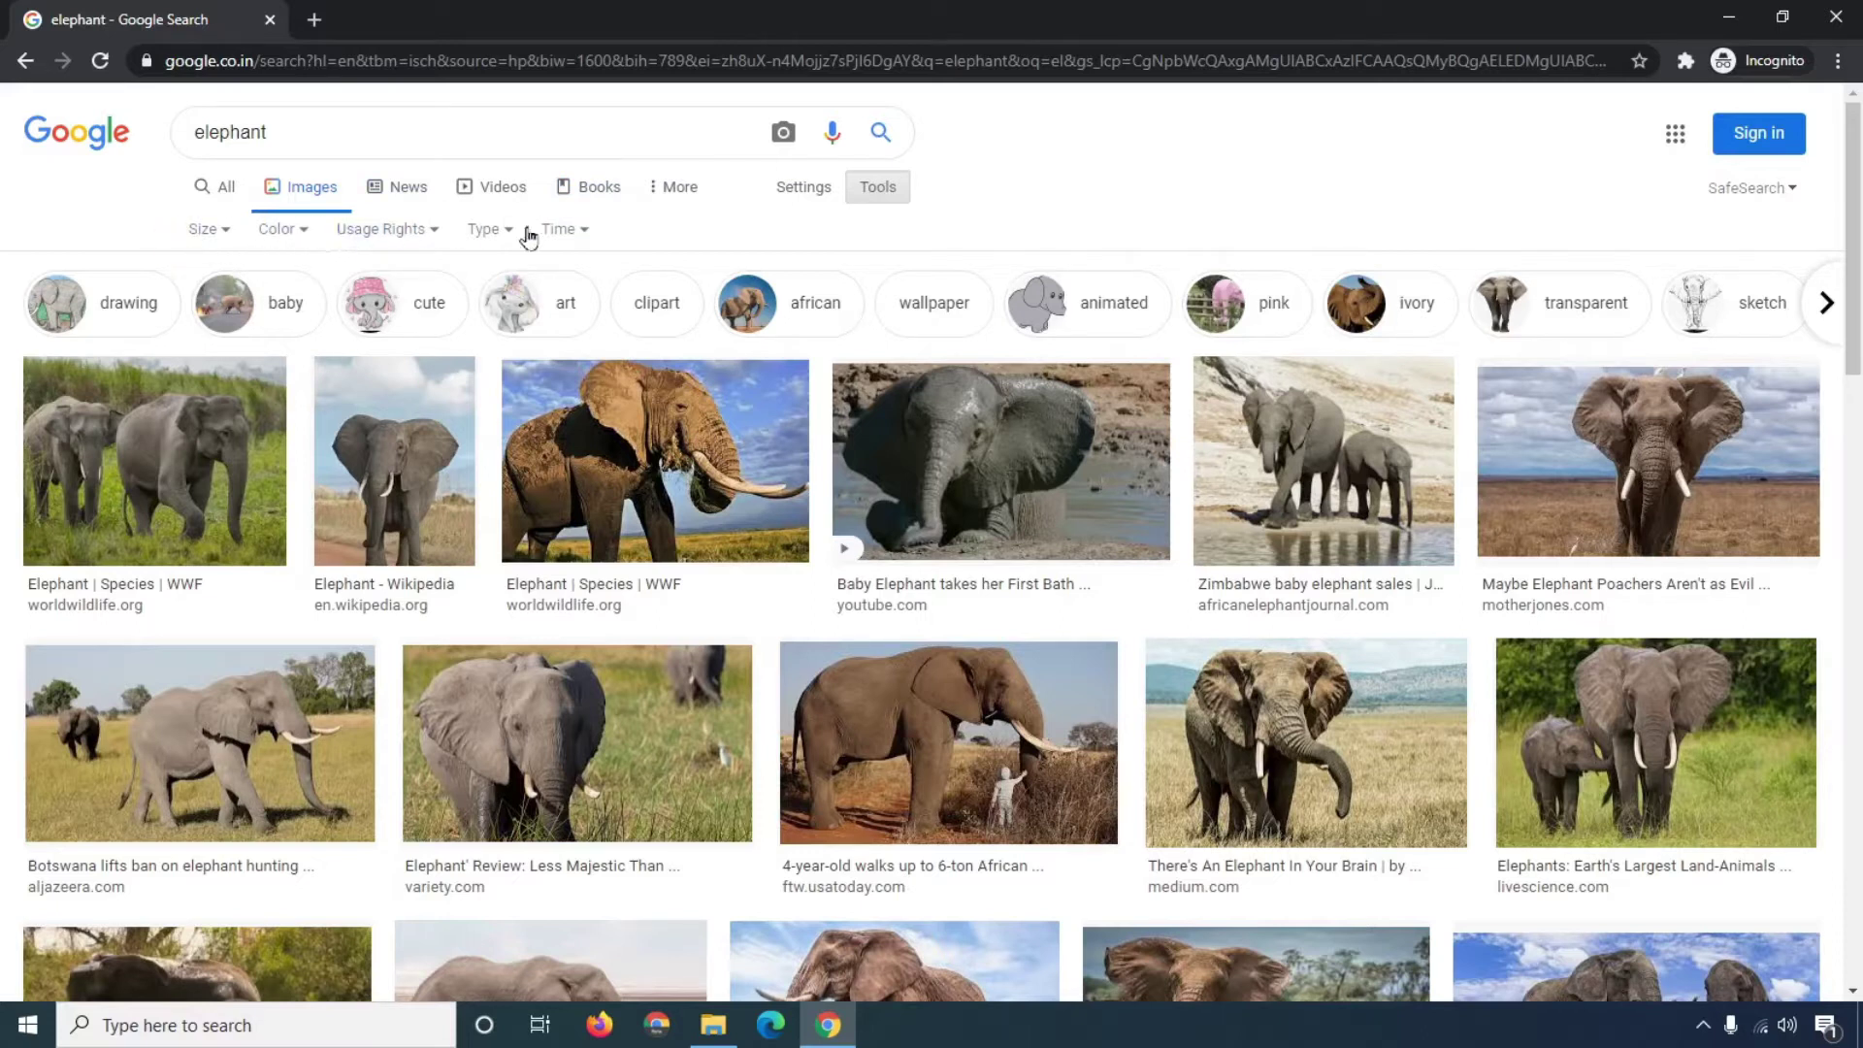
{"action": "left_click", "coordinate": [224, 233]}
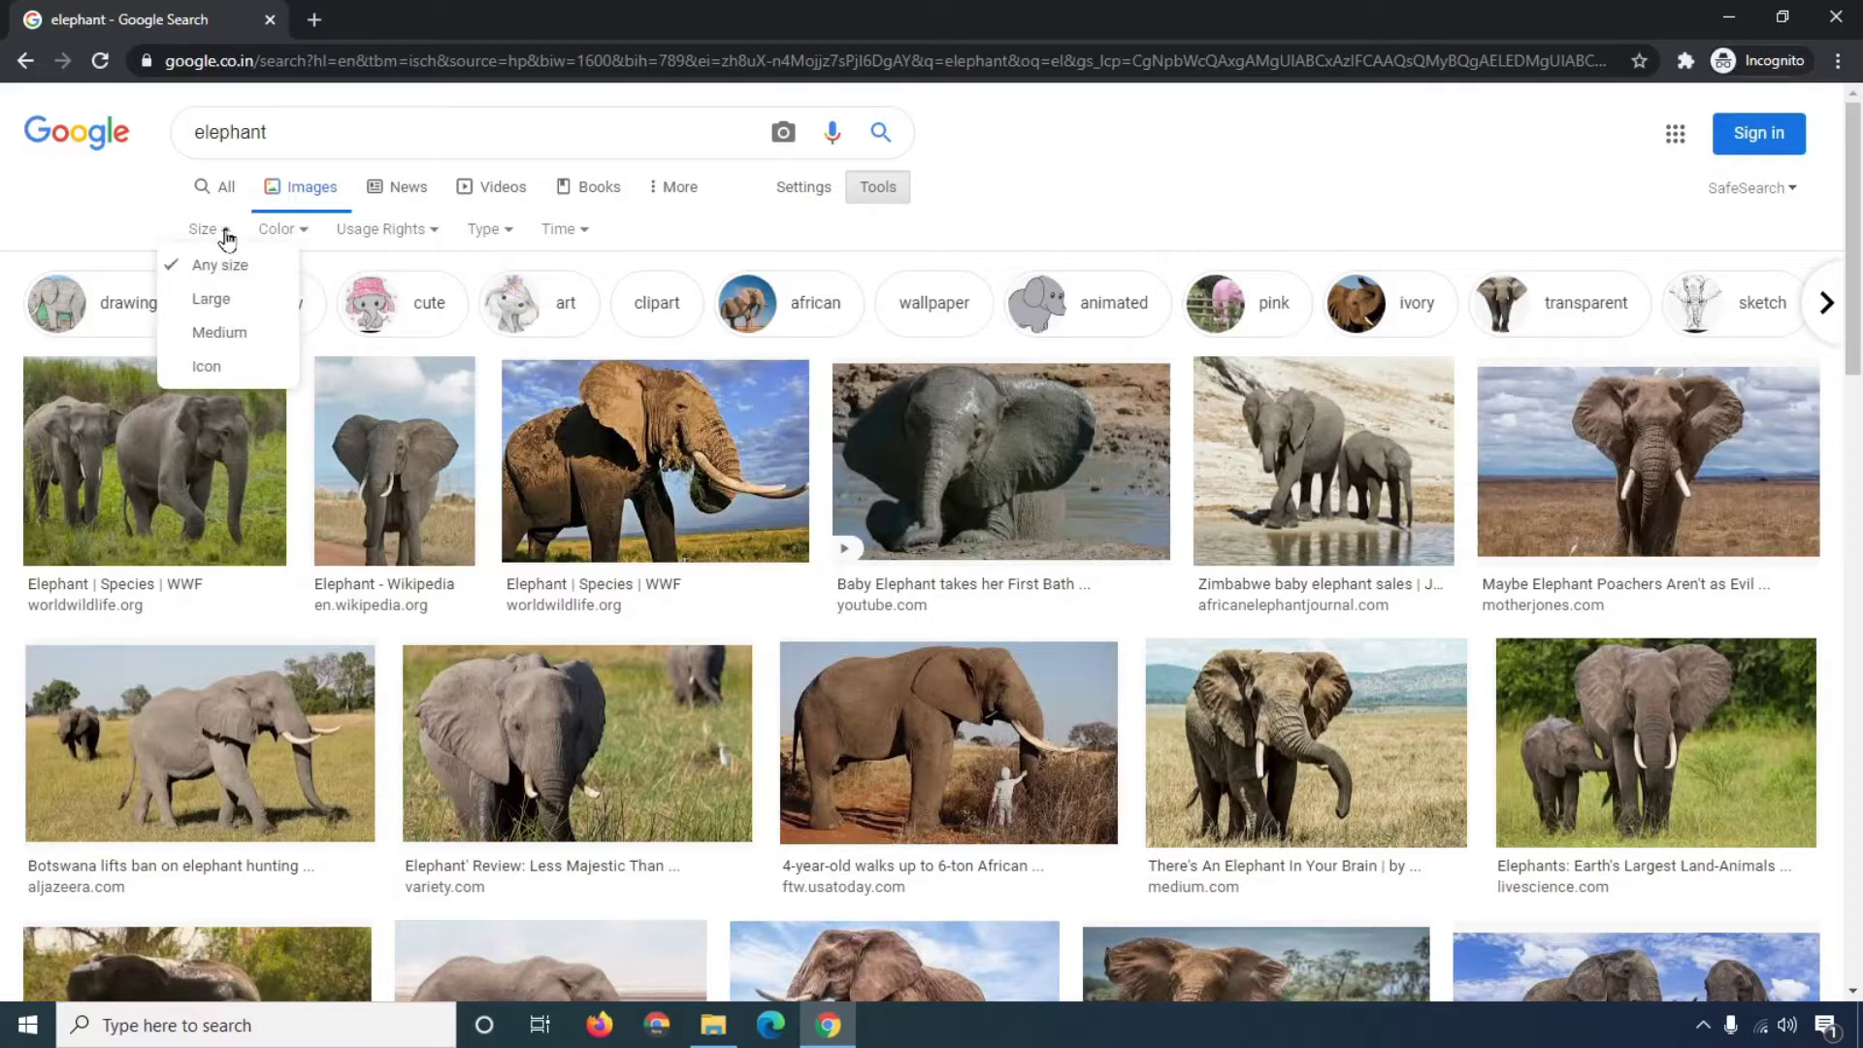
{"action": "left_click", "coordinate": [210, 301]}
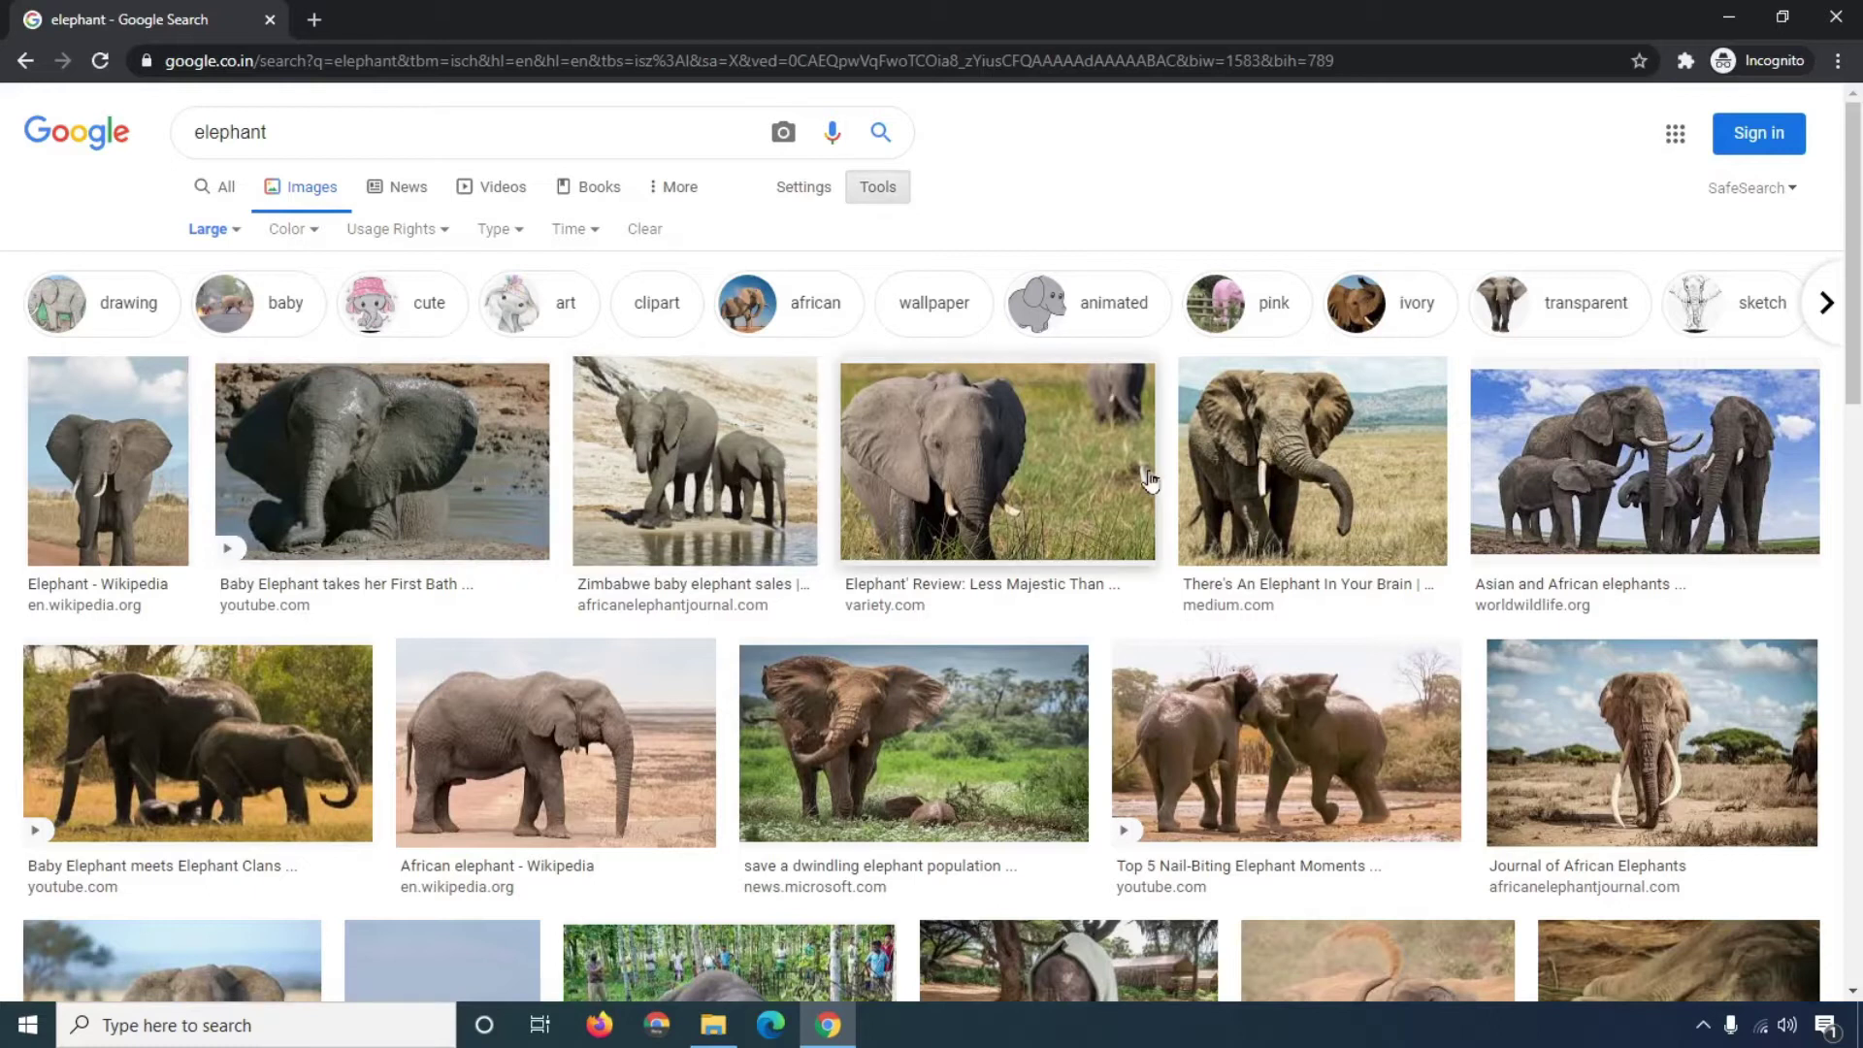
Preview the first elephant result, a 2592 × 3888 Wikipedia image.
{"action": "scroll", "coordinate": [1148, 479], "scroll_direction": "down", "scroll_amount": 6}
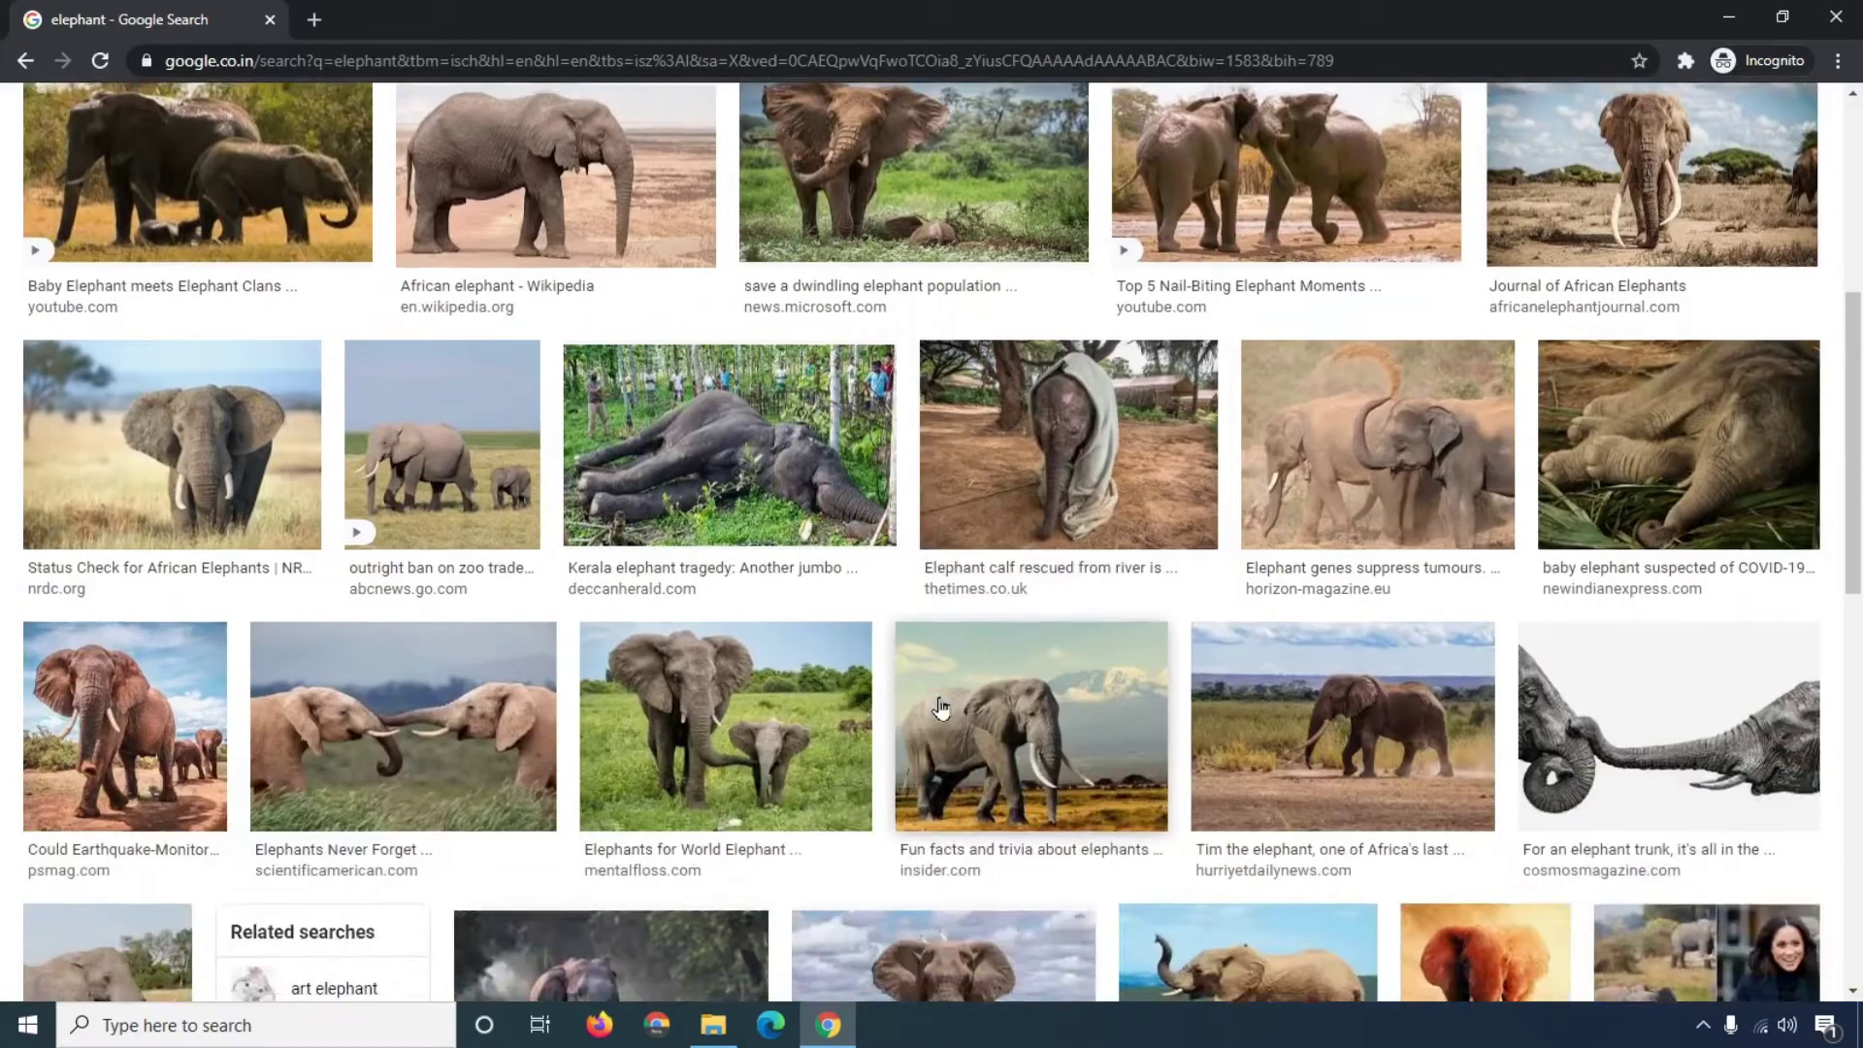
{"action": "scroll", "coordinate": [939, 706], "scroll_direction": "up", "scroll_amount": 6}
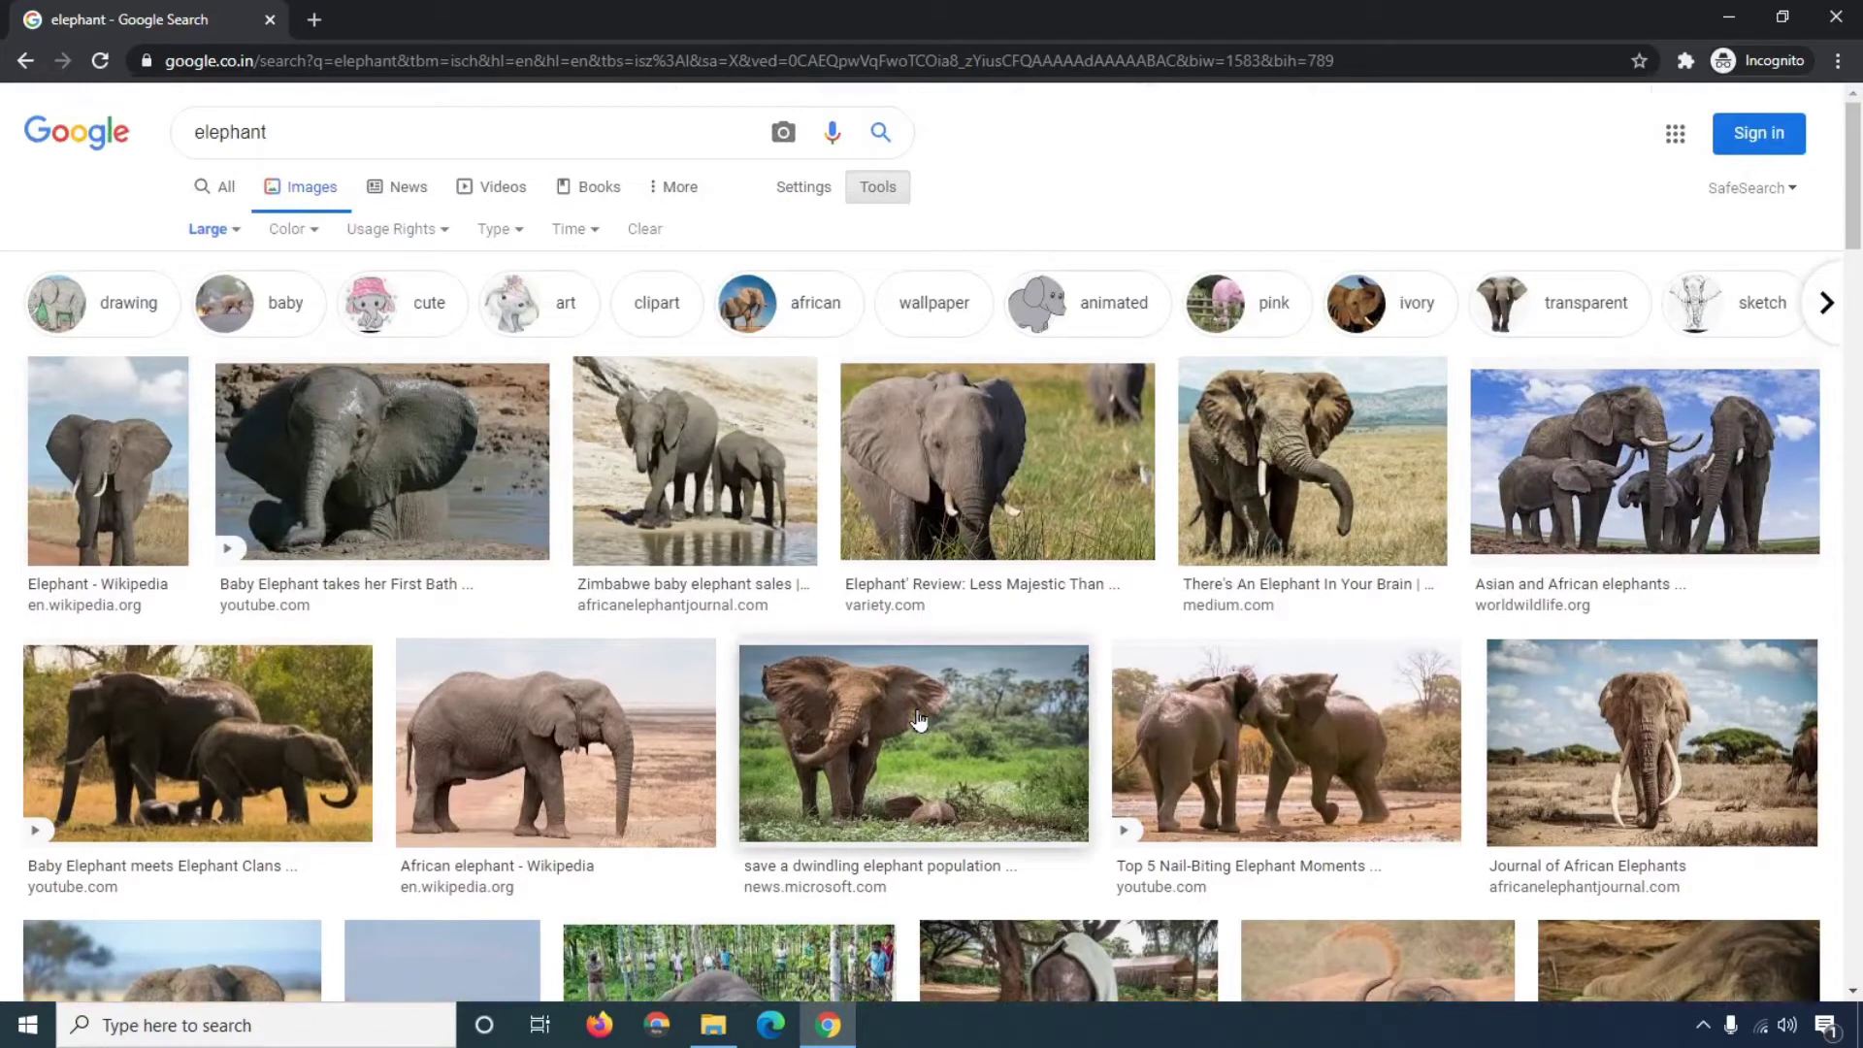
{"action": "left_click", "coordinate": [133, 480]}
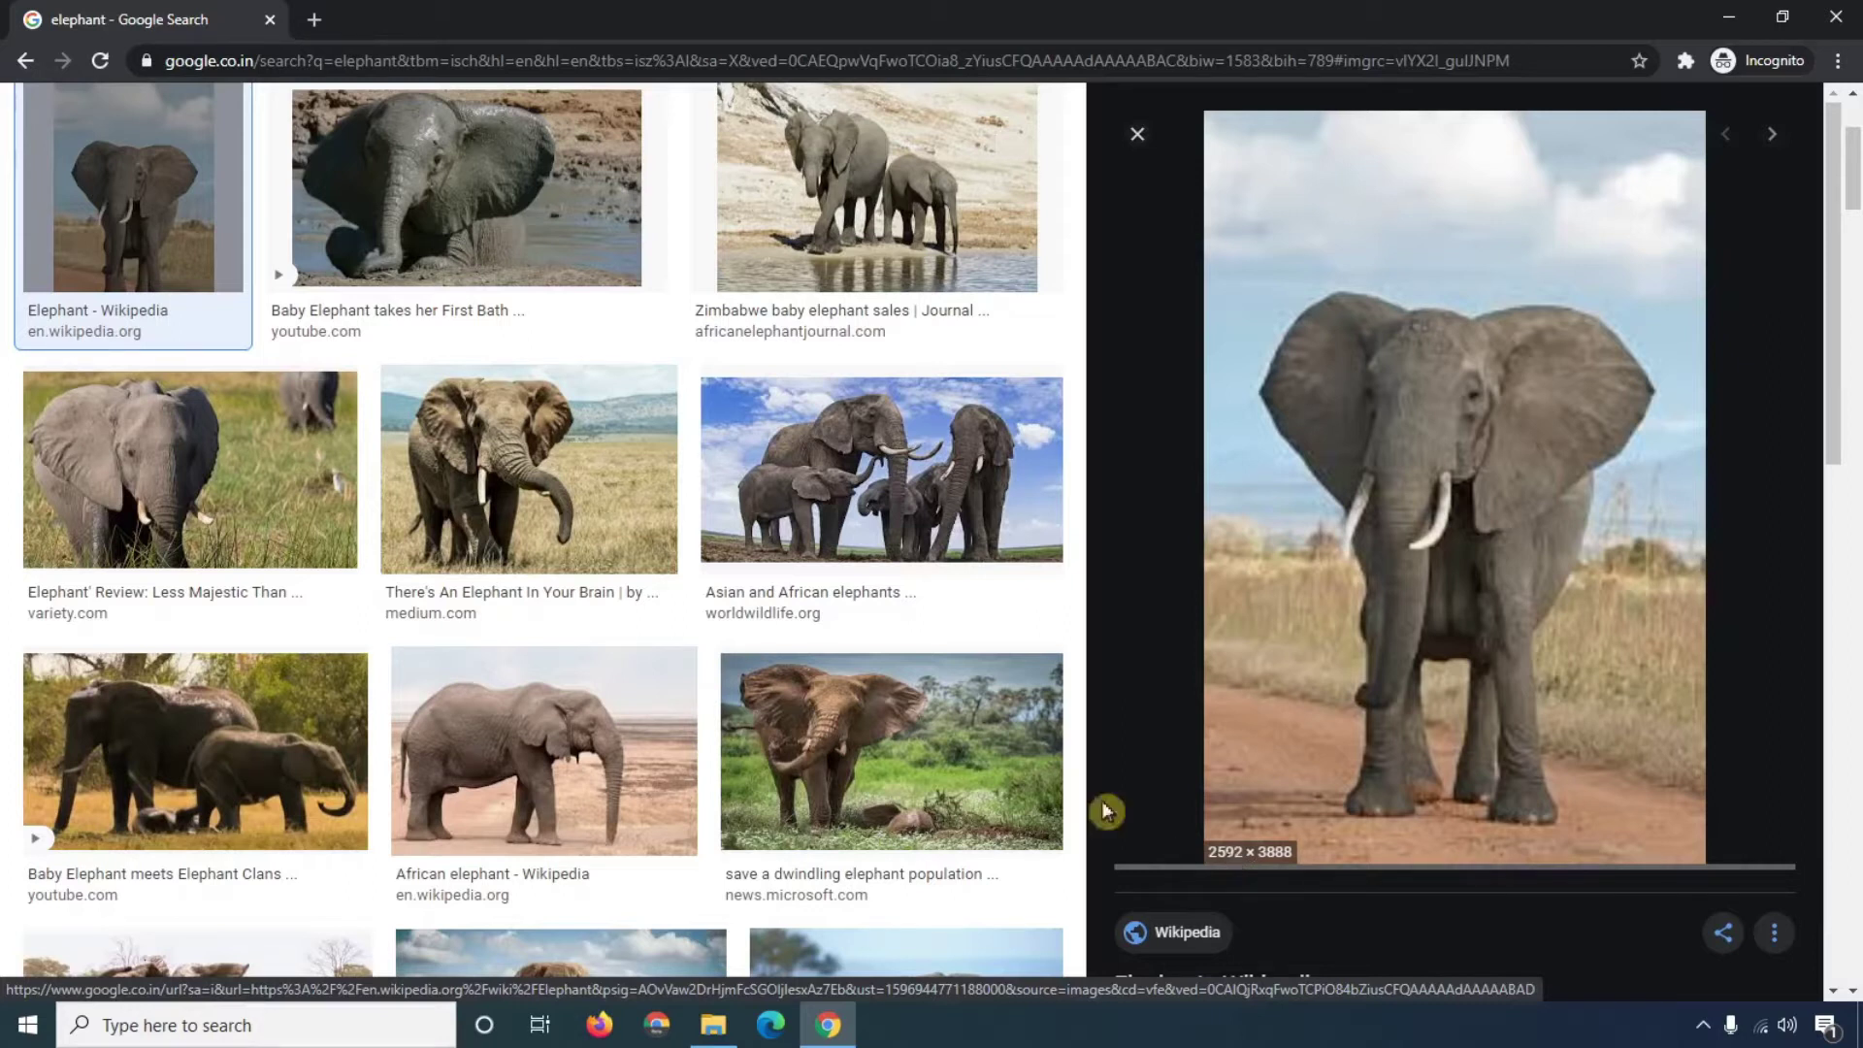
{"action": "scroll", "coordinate": [670, 550], "scroll_direction": "up", "scroll_amount": 2}
{"action": "scroll", "coordinate": [670, 550], "scroll_direction": "up", "scroll_amount": 1}
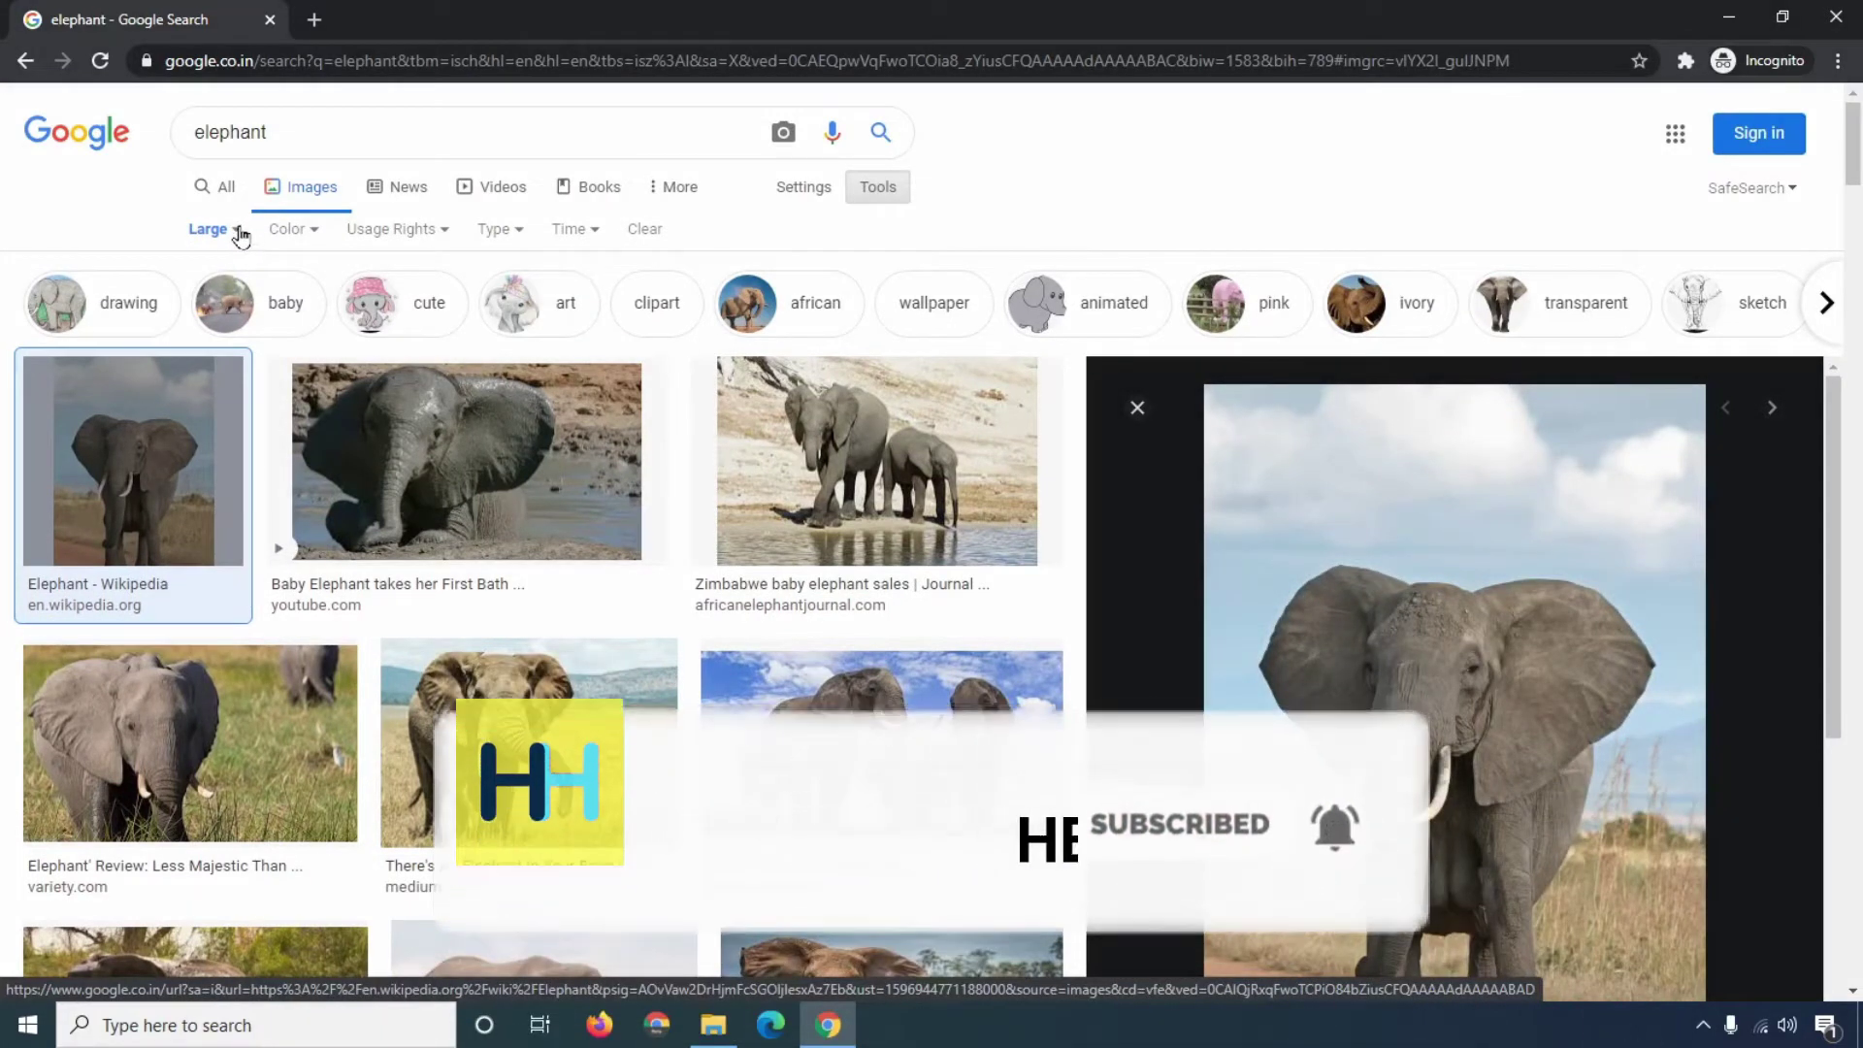
Switch the size filter to Medium and preview the second elephant image.
{"action": "left_click", "coordinate": [237, 231]}
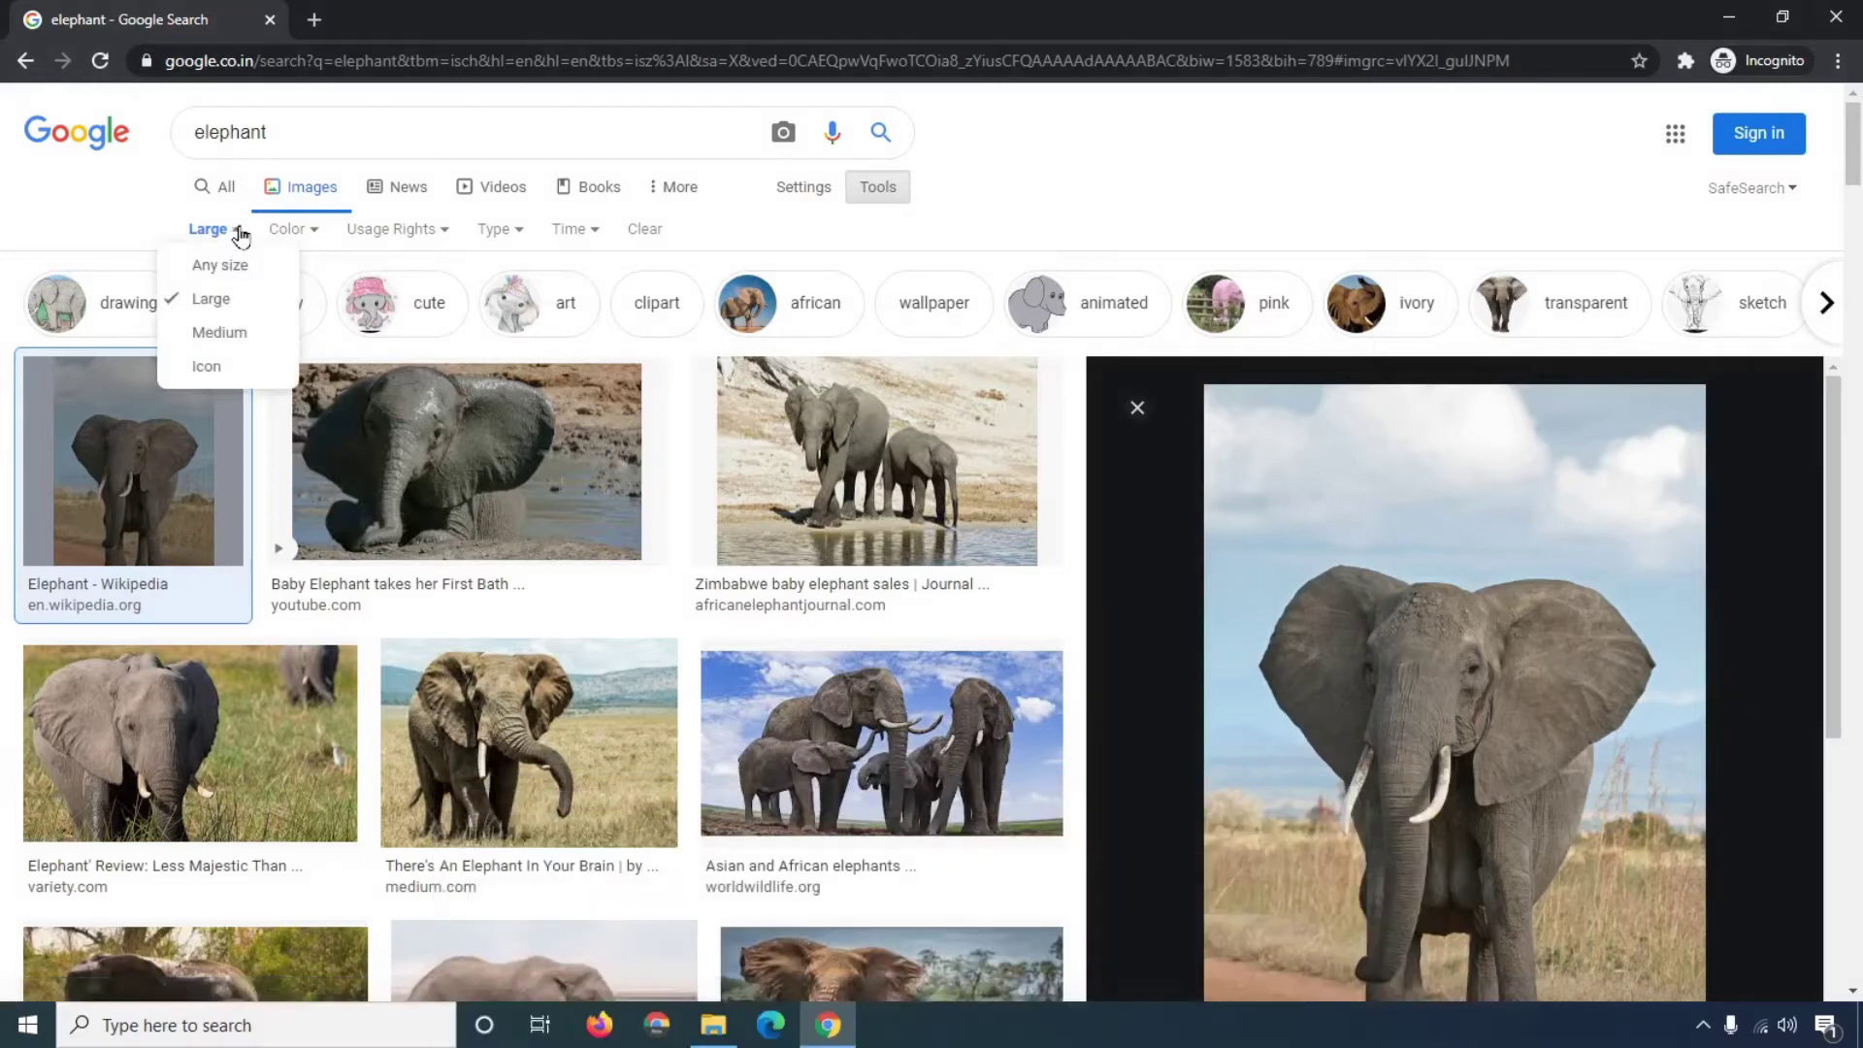
{"action": "left_click", "coordinate": [221, 334]}
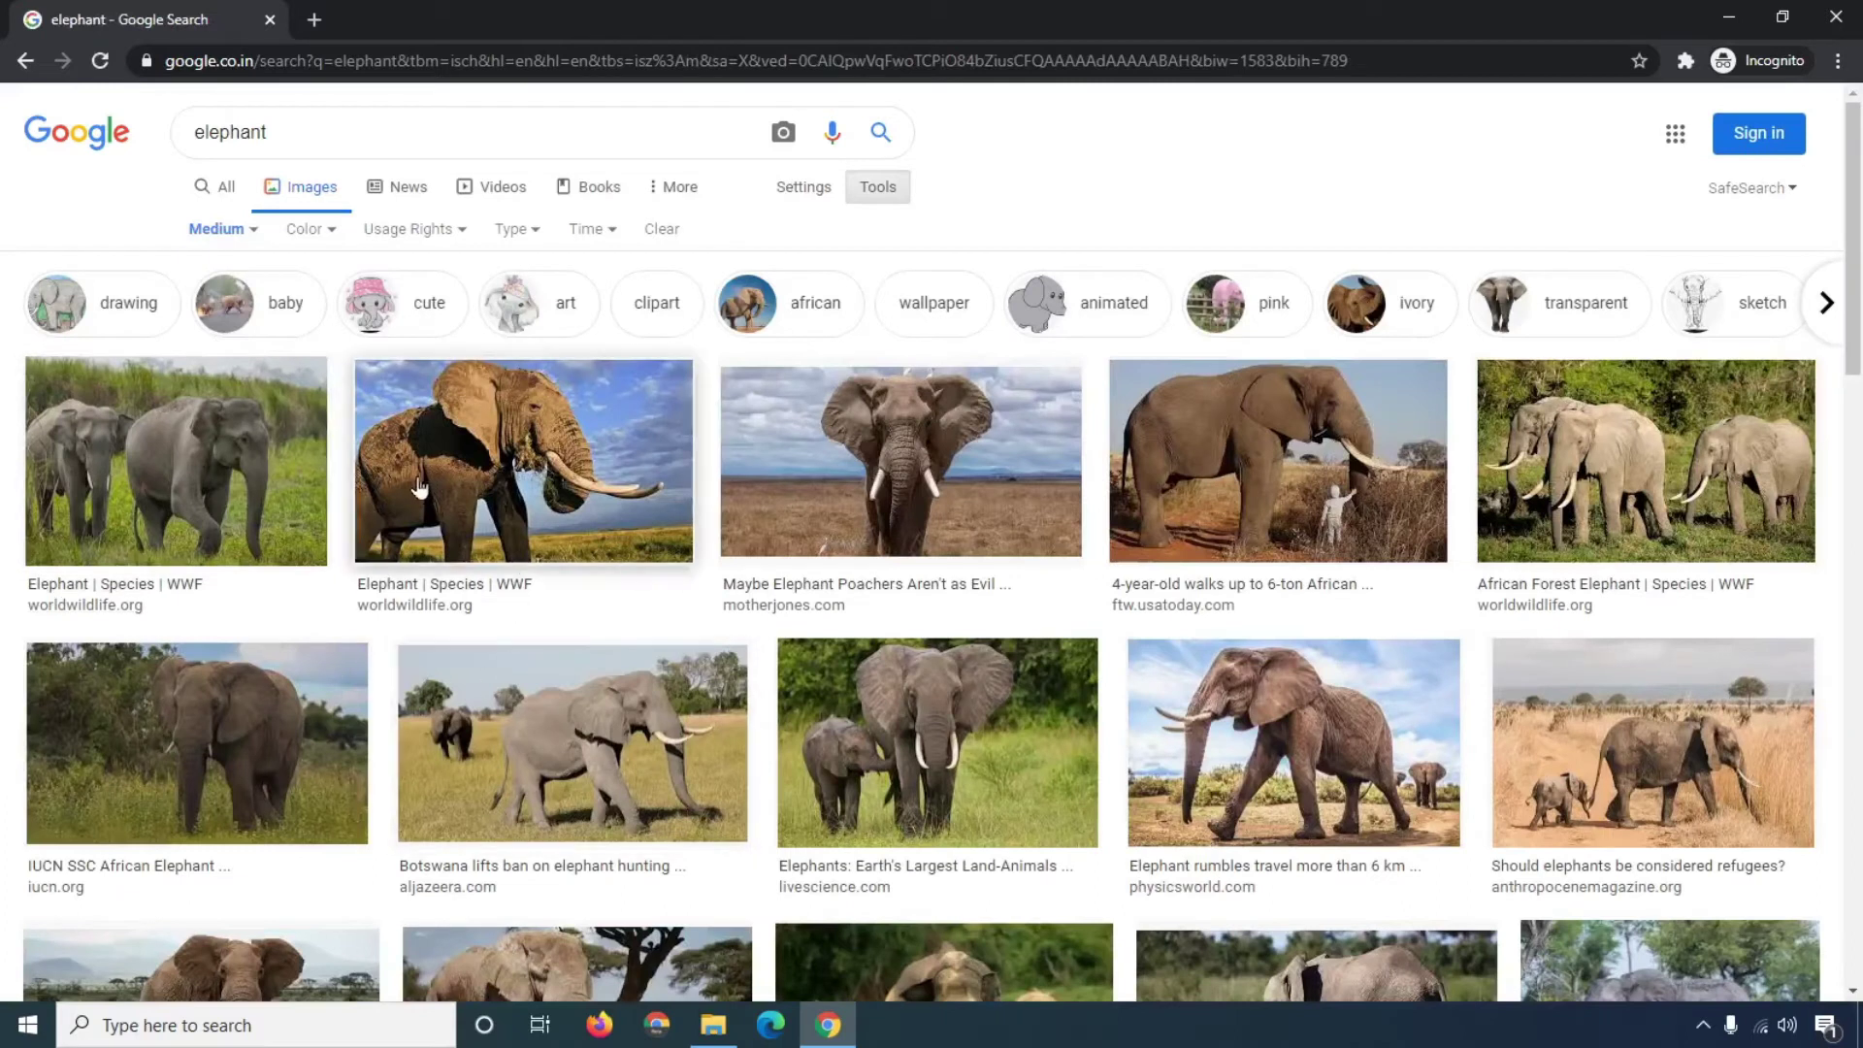
{"action": "left_click", "coordinate": [485, 471]}
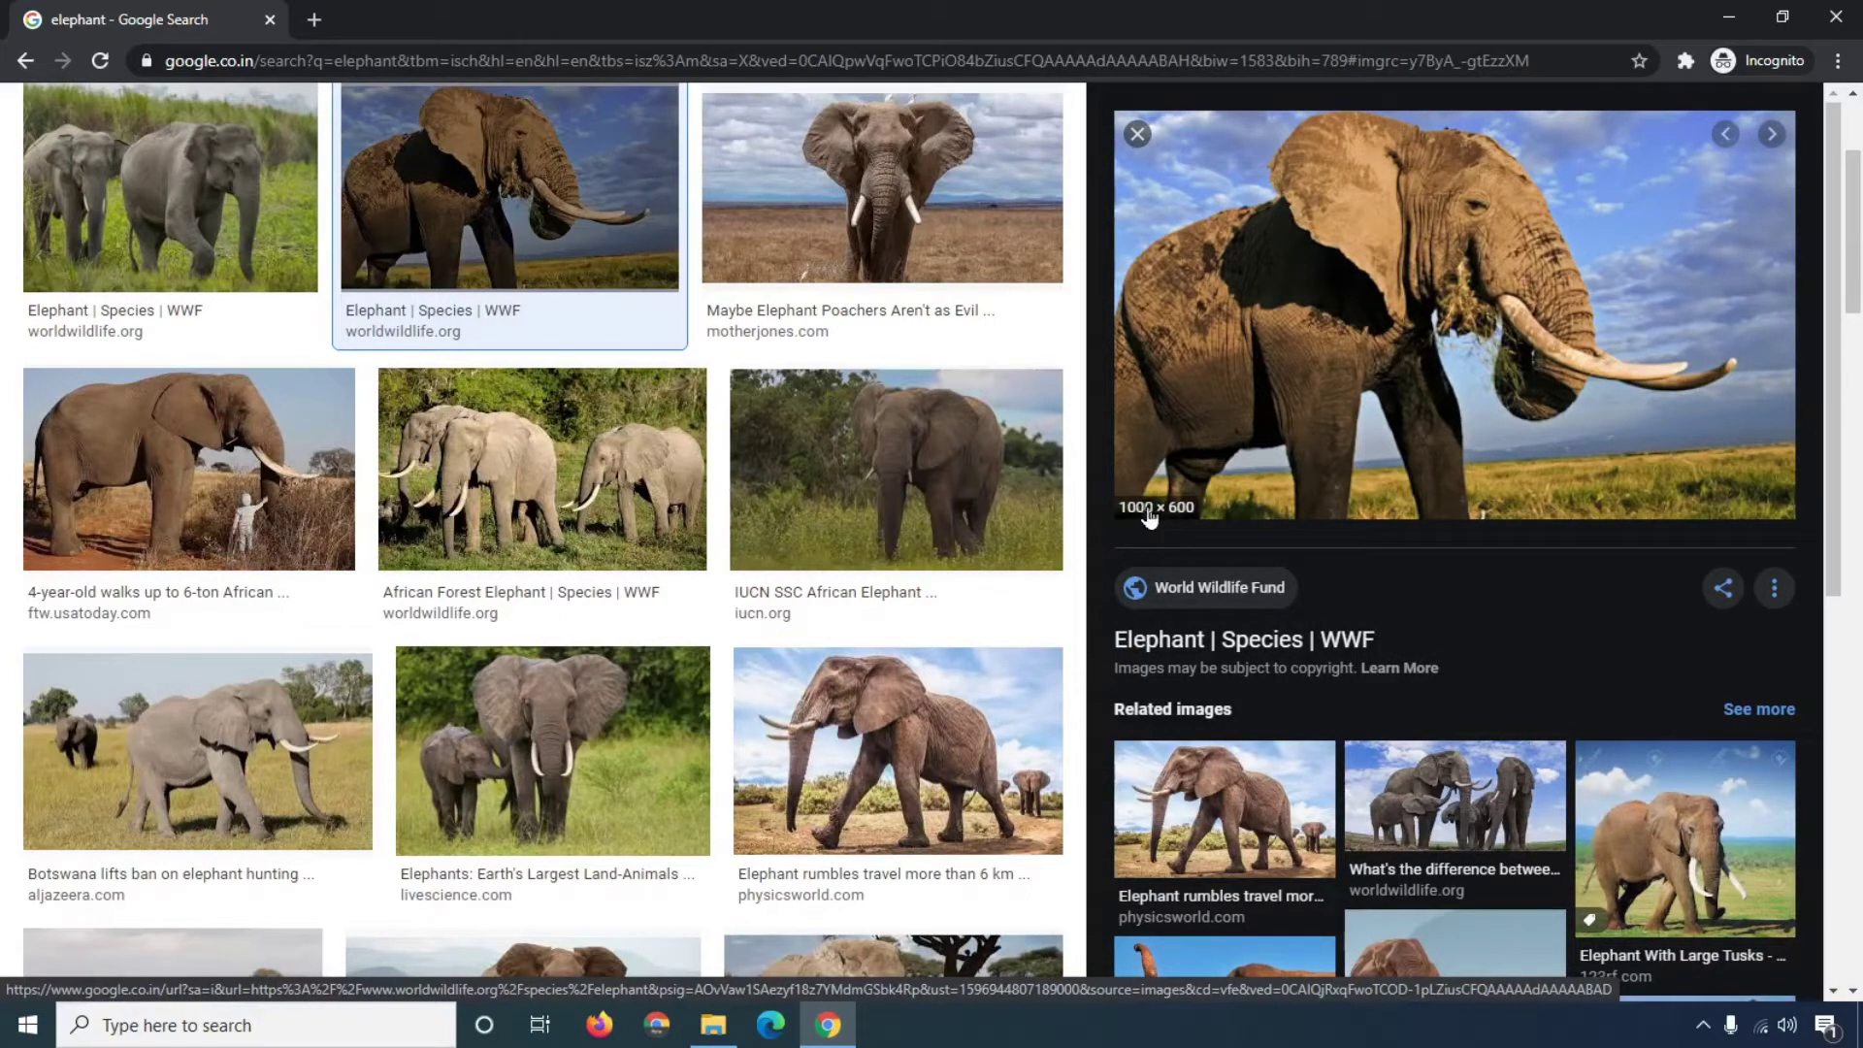
{"action": "scroll", "coordinate": [1149, 517], "scroll_direction": "up", "scroll_amount": 3}
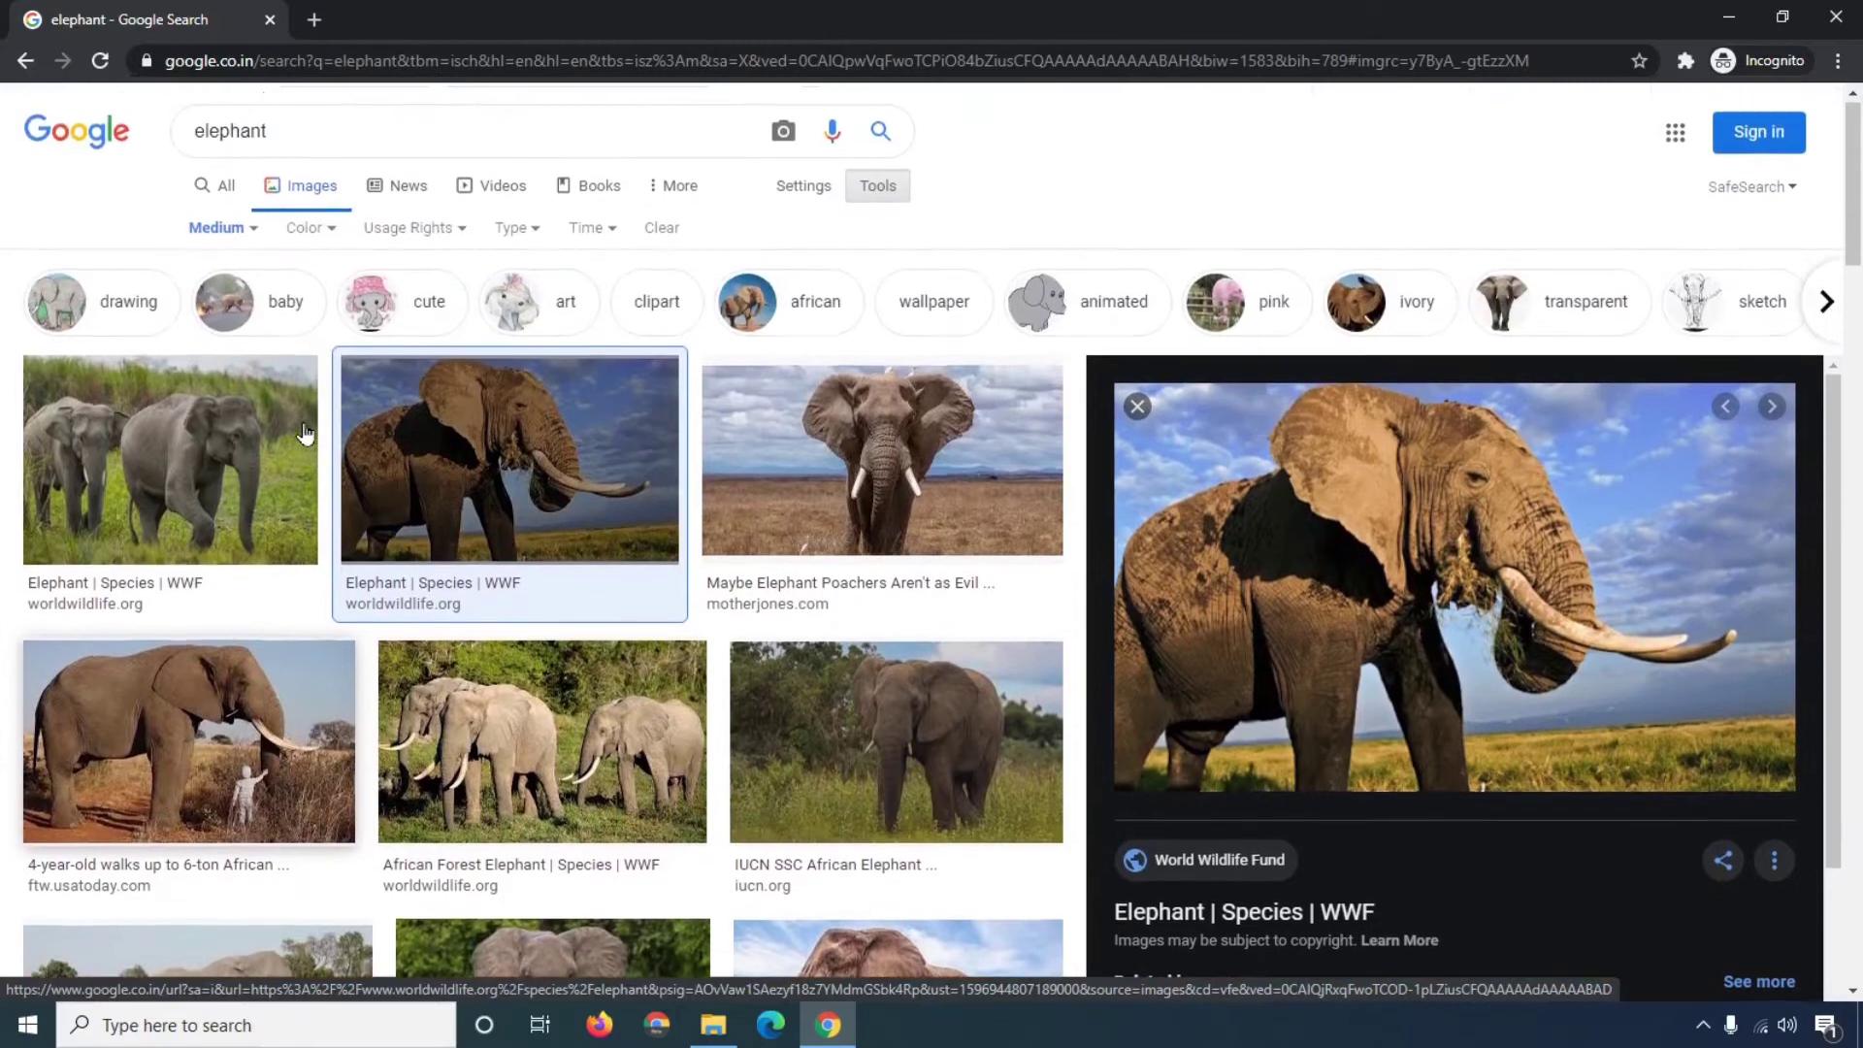
Change the size filter from Medium to Icon.
{"action": "left_click", "coordinate": [255, 230]}
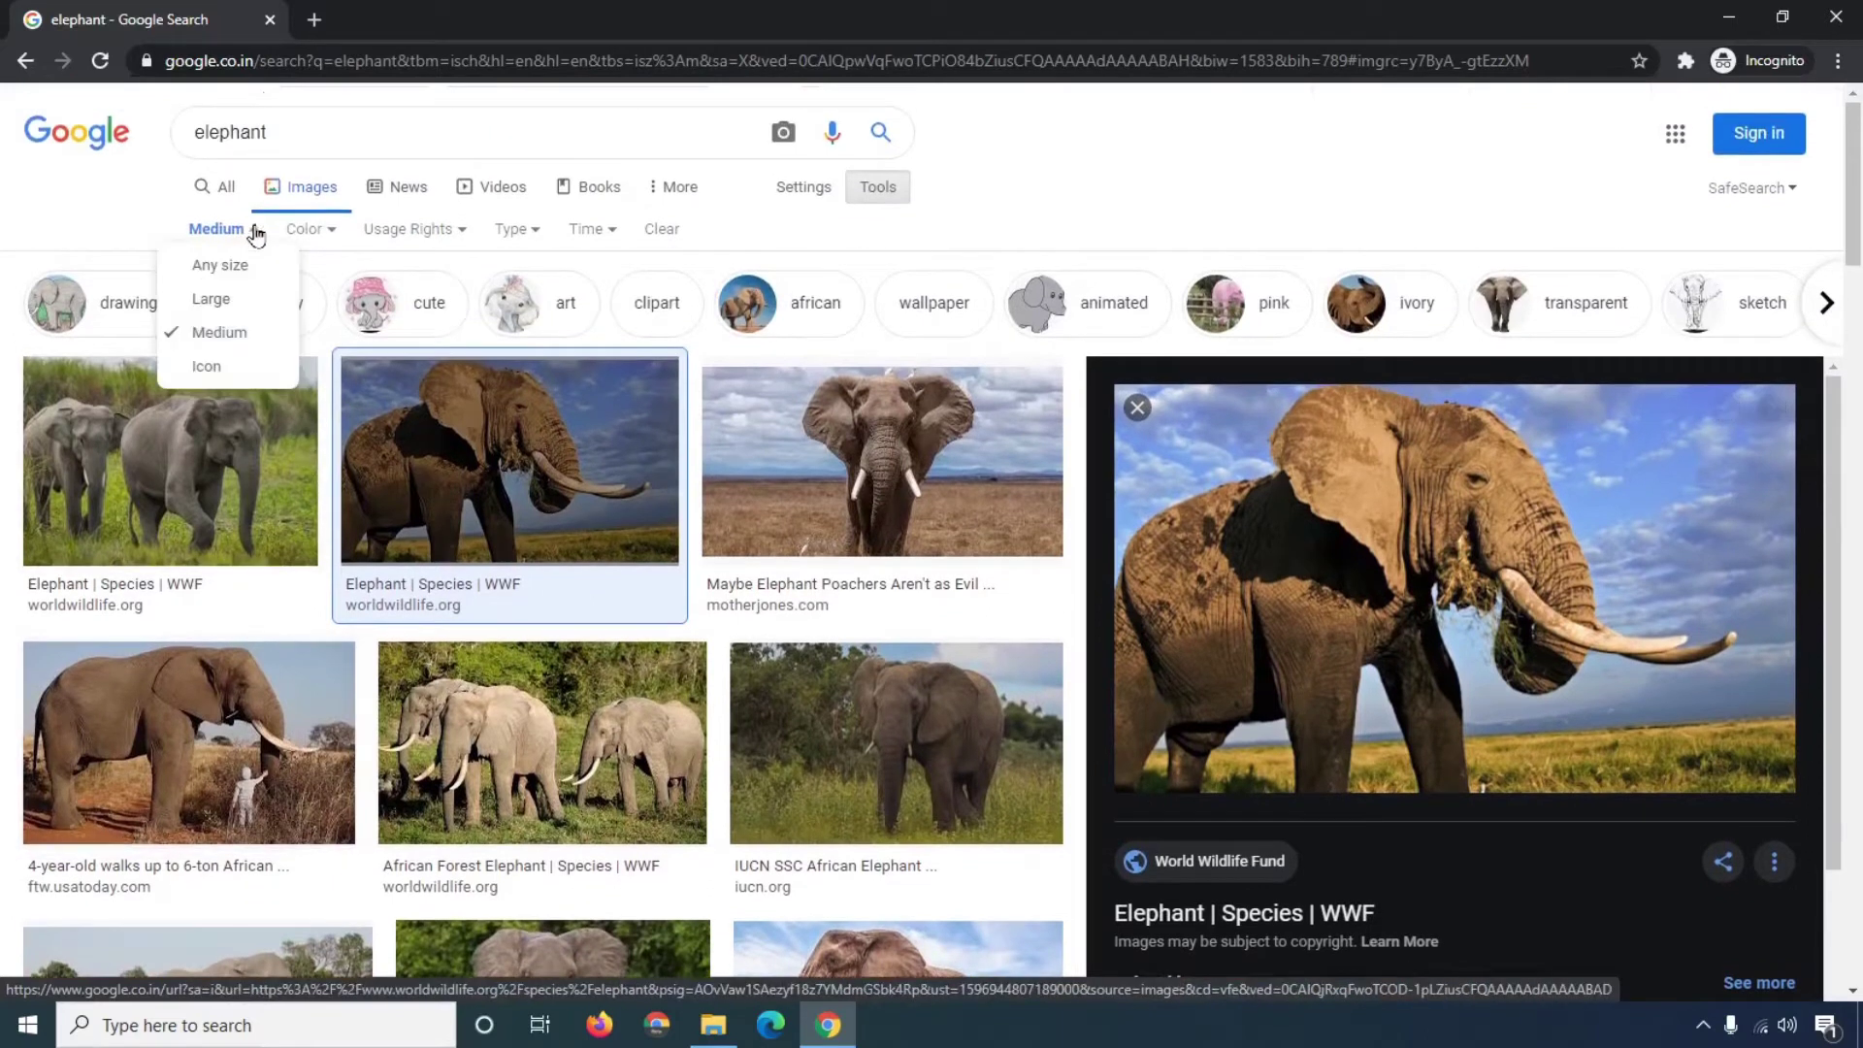
{"action": "left_click", "coordinate": [212, 377]}
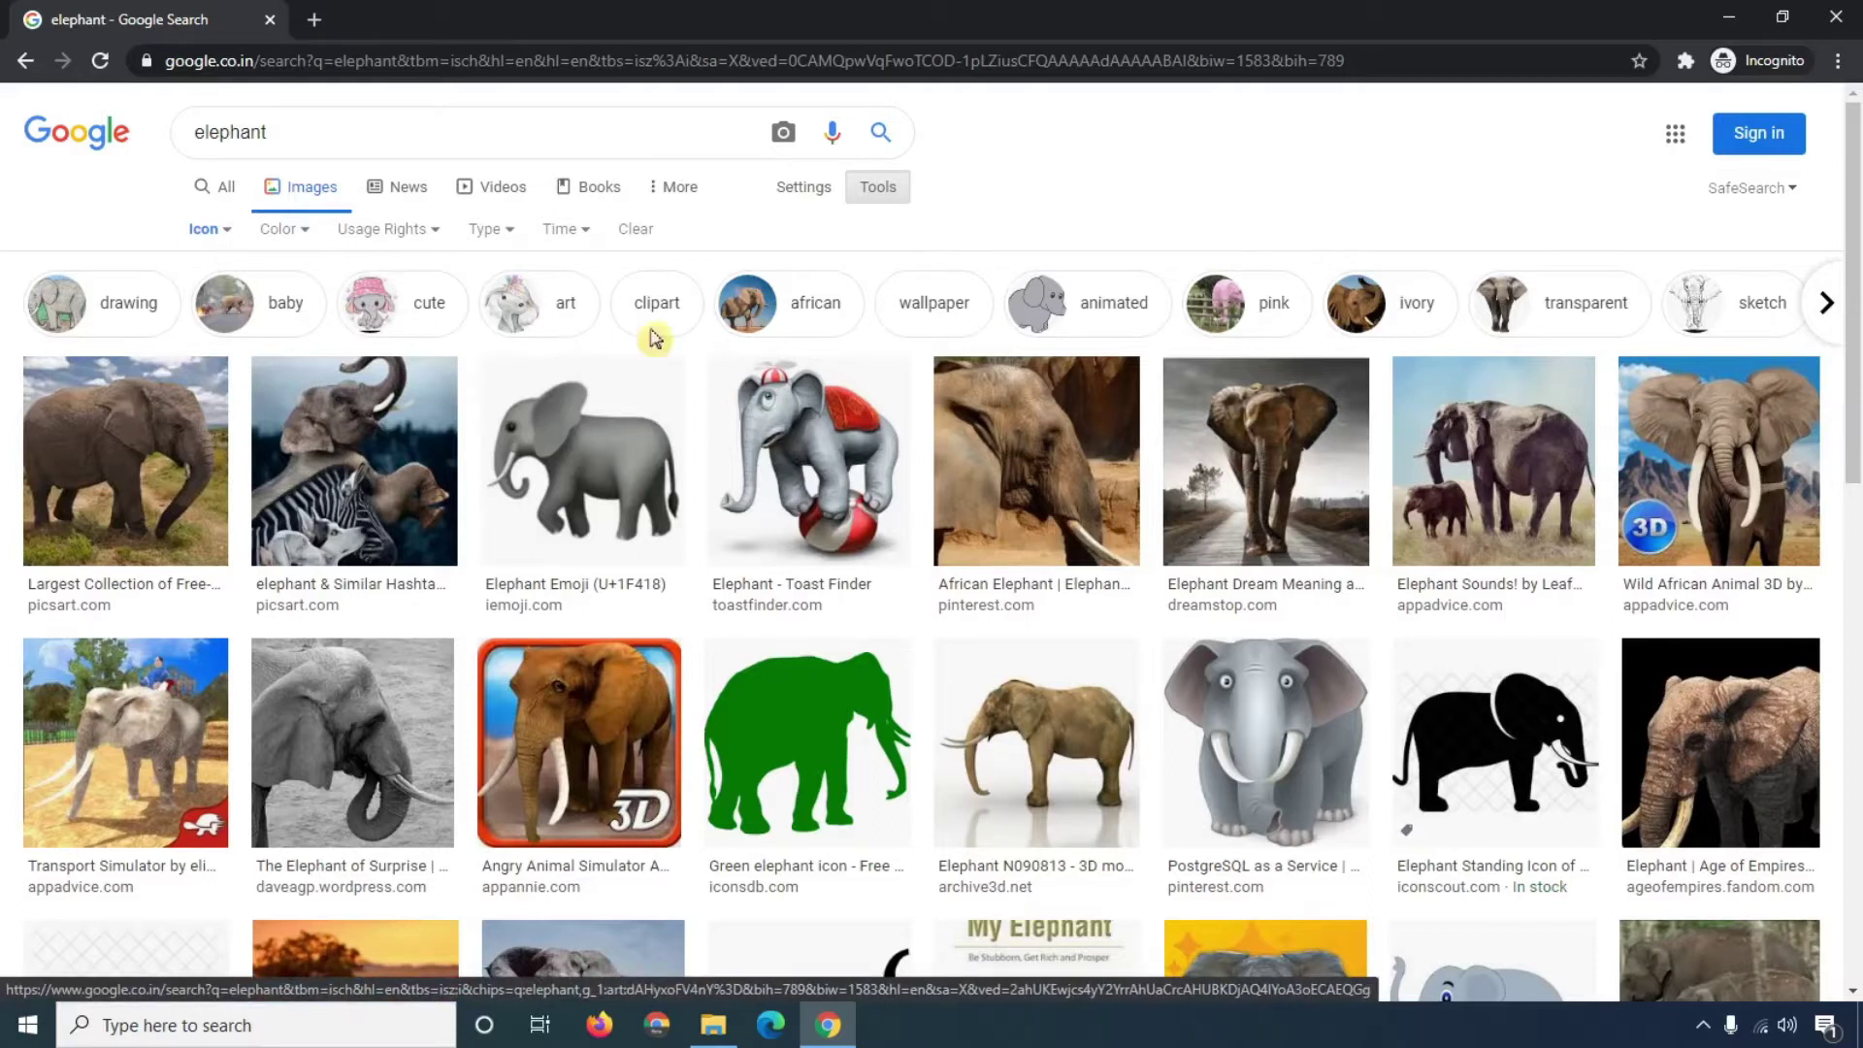
{"action": "left_click", "coordinate": [223, 231]}
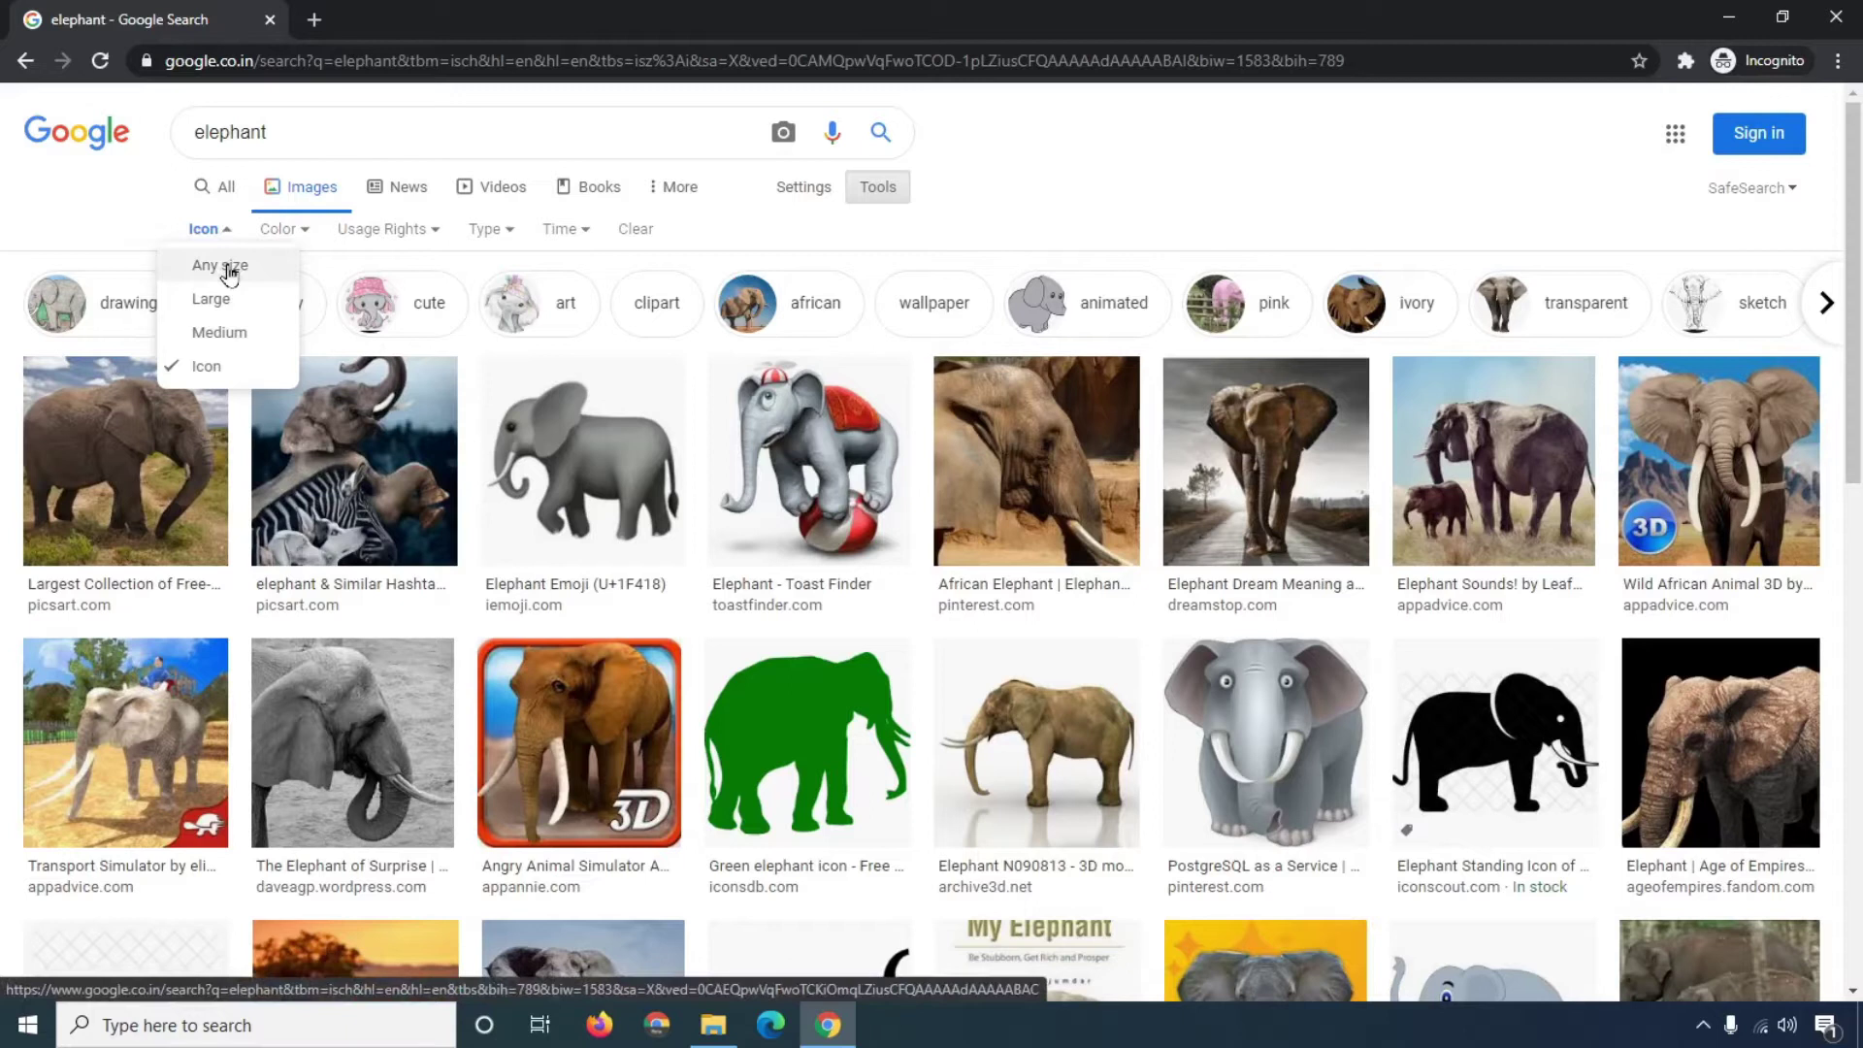
{"action": "left_click", "coordinate": [229, 270]}
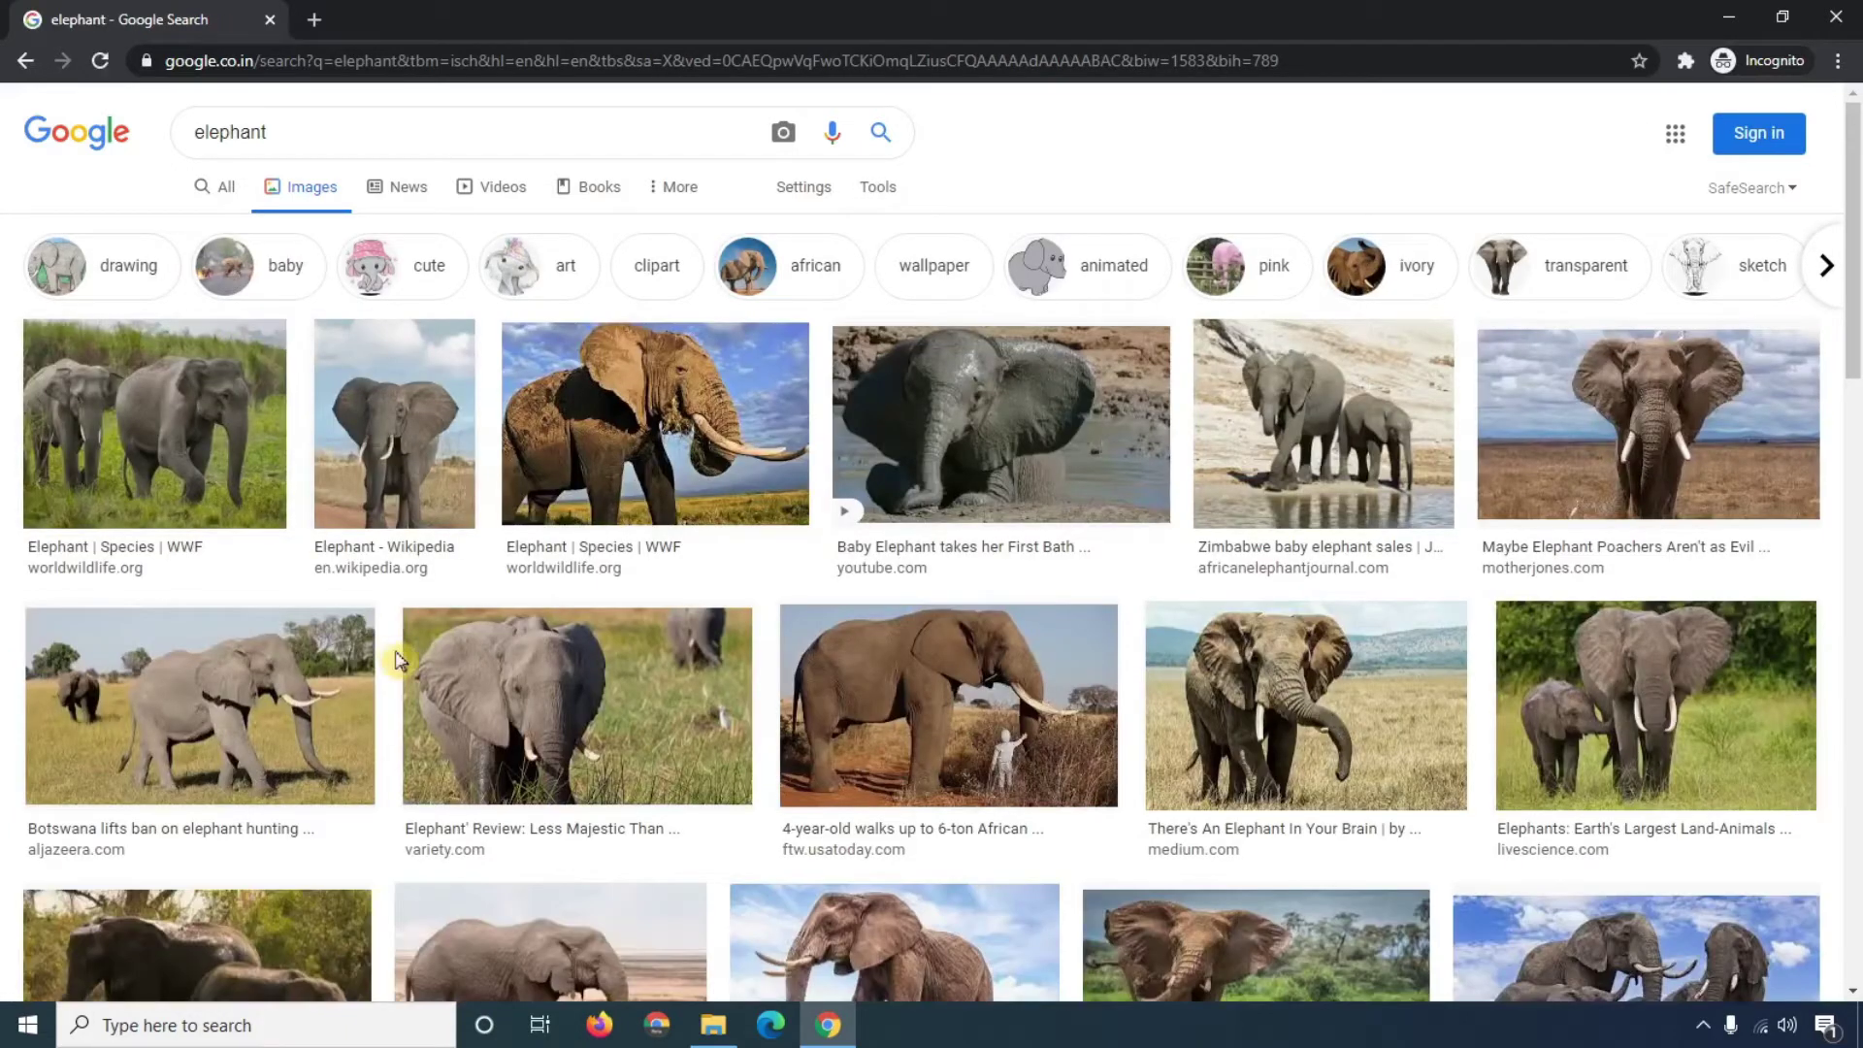
{"action": "scroll", "coordinate": [930, 632], "scroll_direction": "down", "scroll_amount": 2}
{"action": "scroll", "coordinate": [930, 632], "scroll_direction": "down", "scroll_amount": 10}
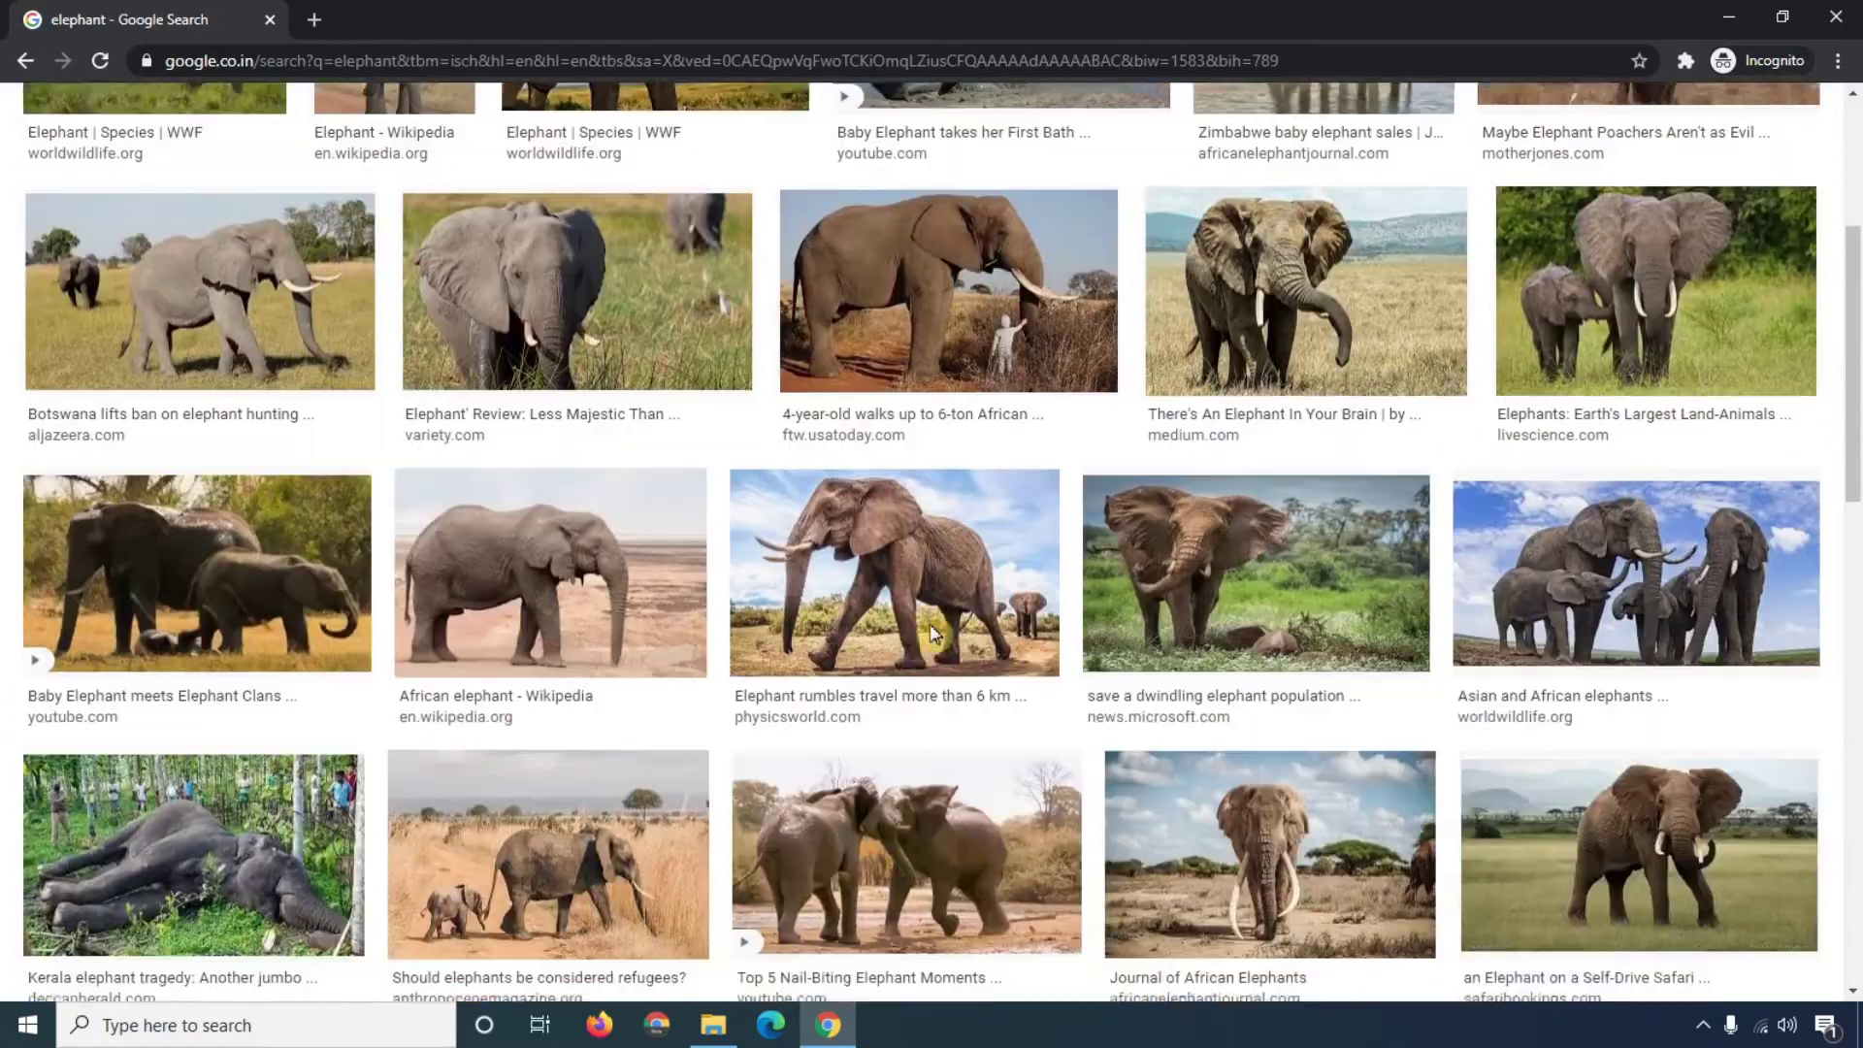
{"action": "scroll", "coordinate": [931, 636], "scroll_direction": "up", "scroll_amount": 15}
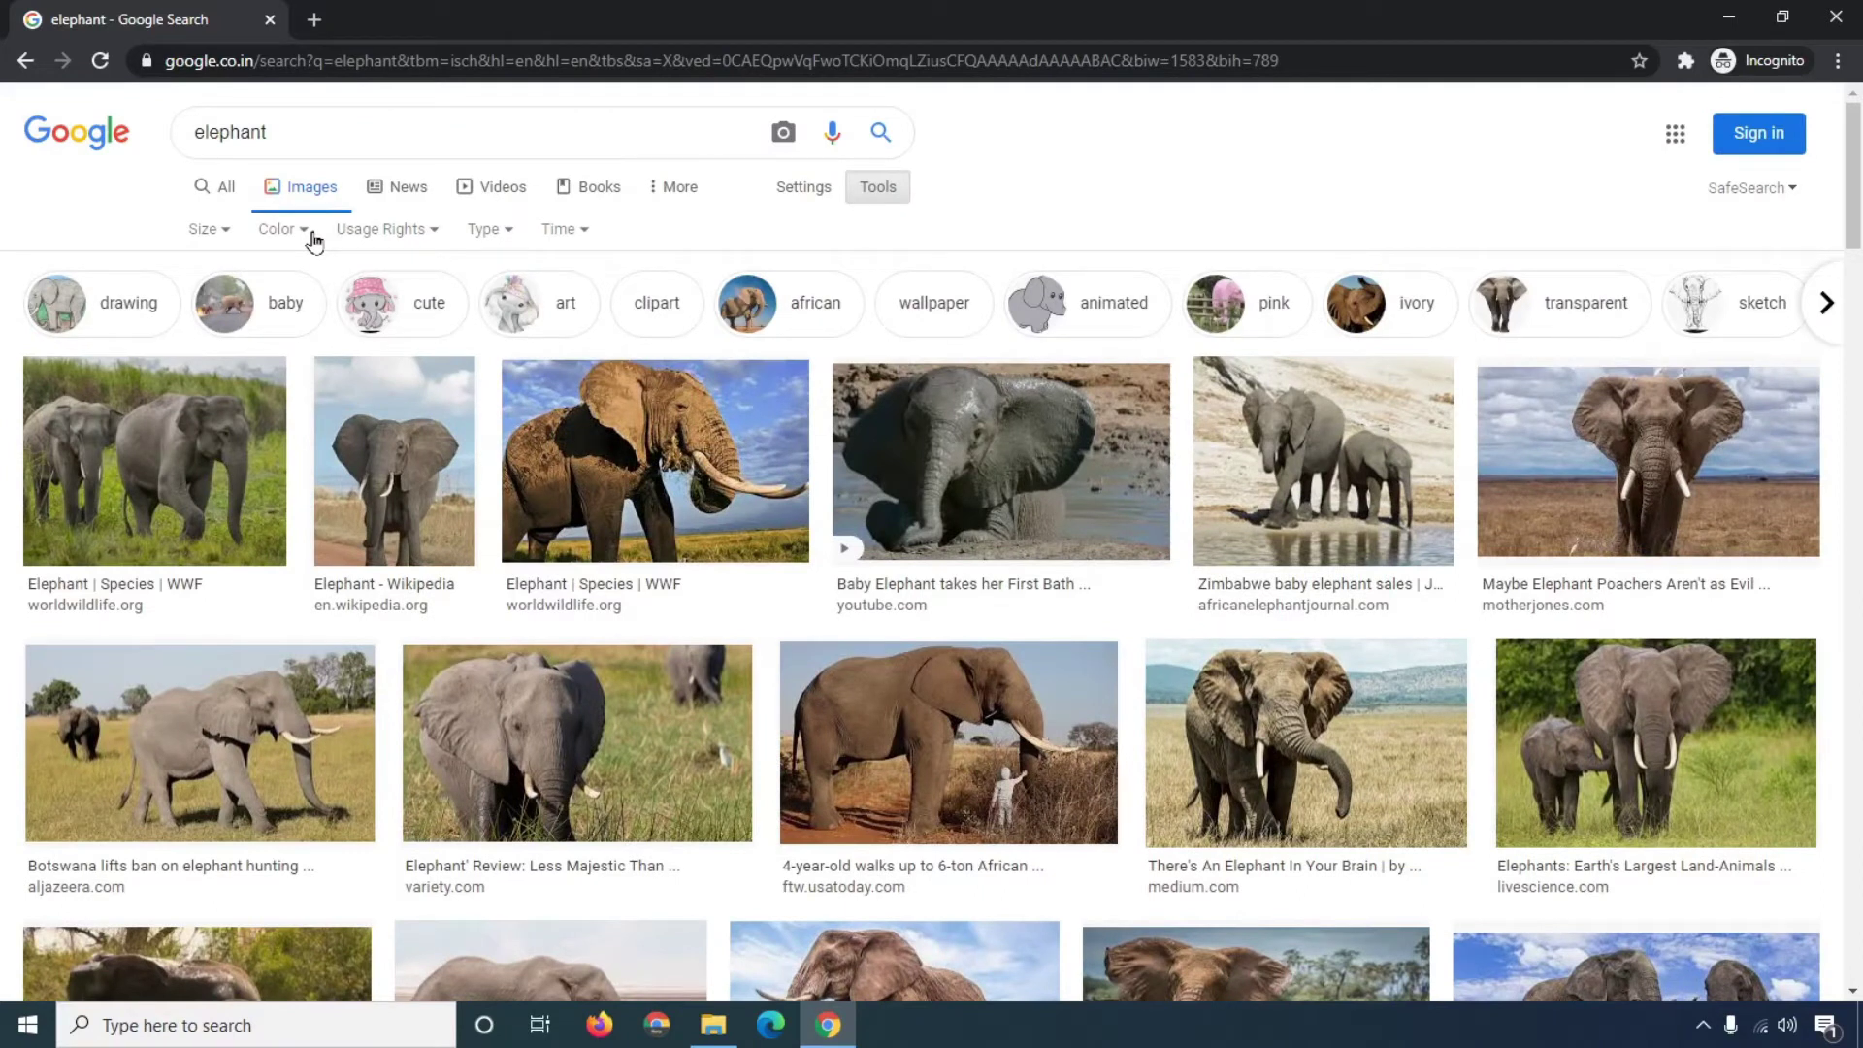
{"action": "left_click", "coordinate": [294, 232]}
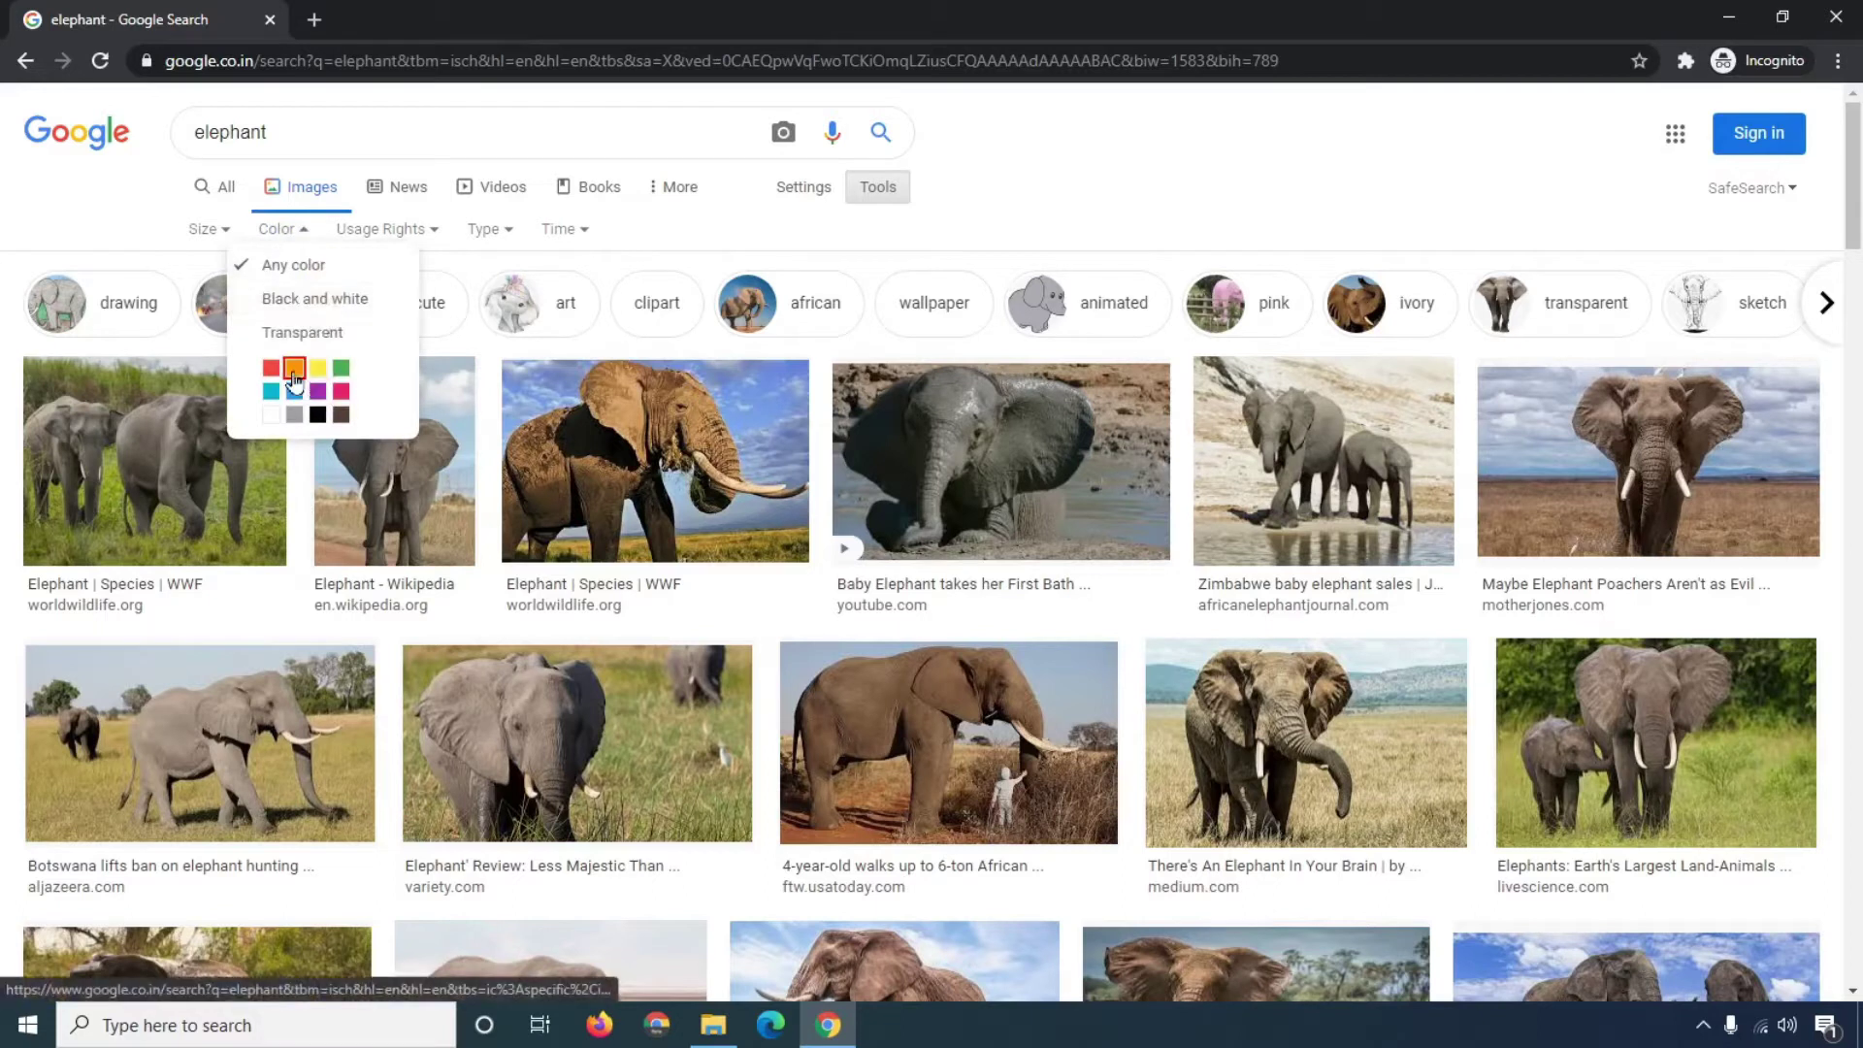
{"action": "left_click", "coordinate": [281, 305]}
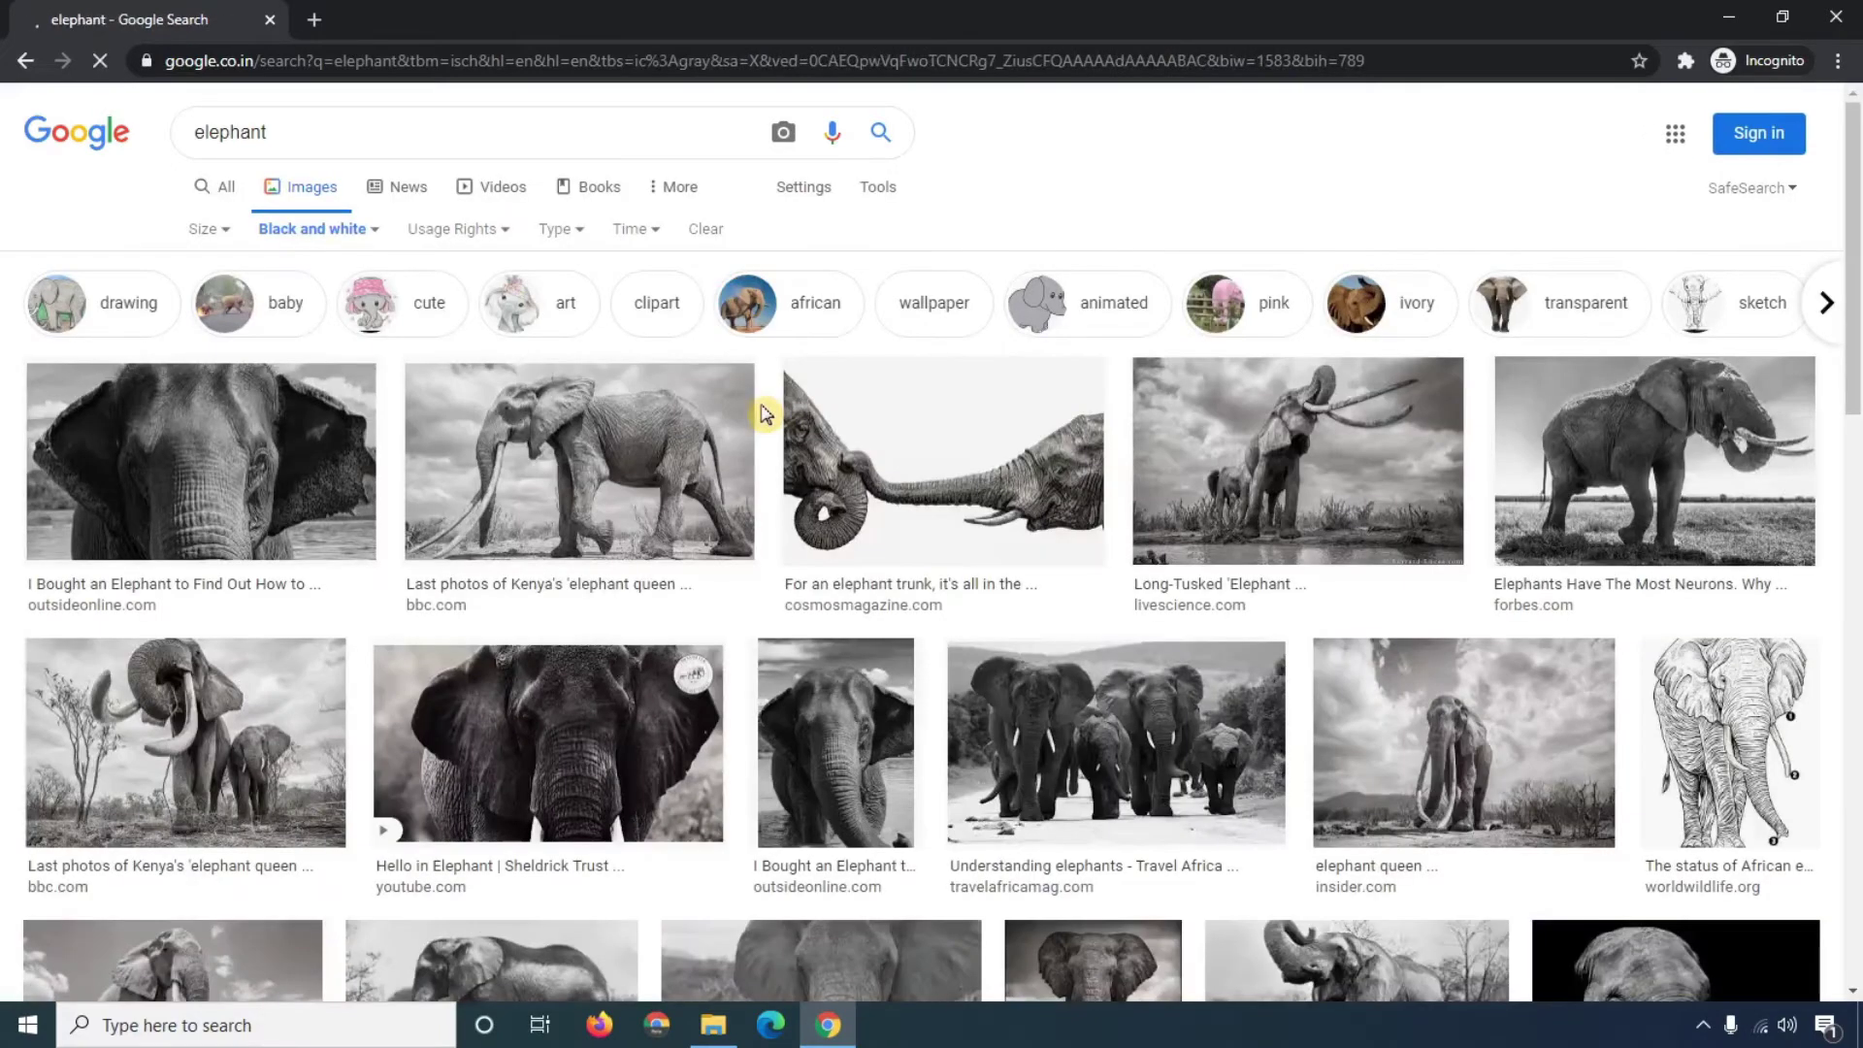
{"action": "scroll", "coordinate": [846, 496], "scroll_direction": "down", "scroll_amount": 8}
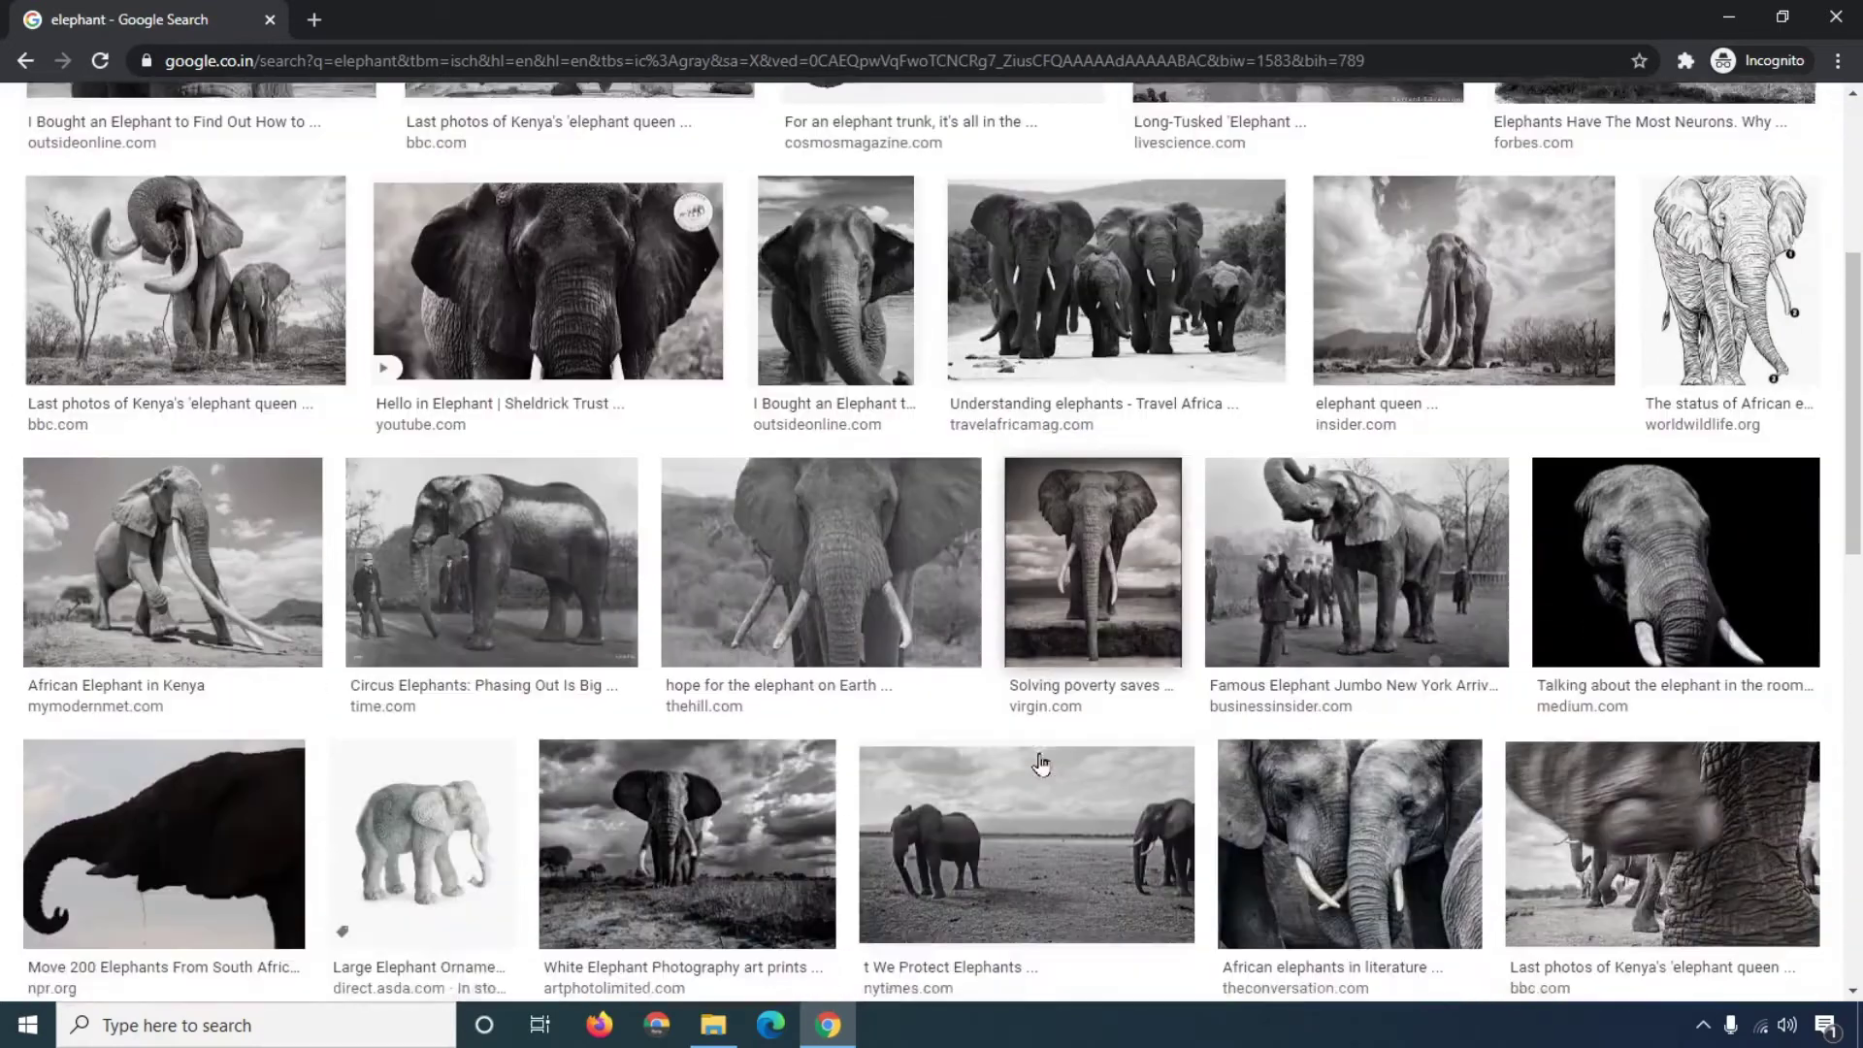
{"action": "scroll", "coordinate": [1040, 764], "scroll_direction": "down", "scroll_amount": 8}
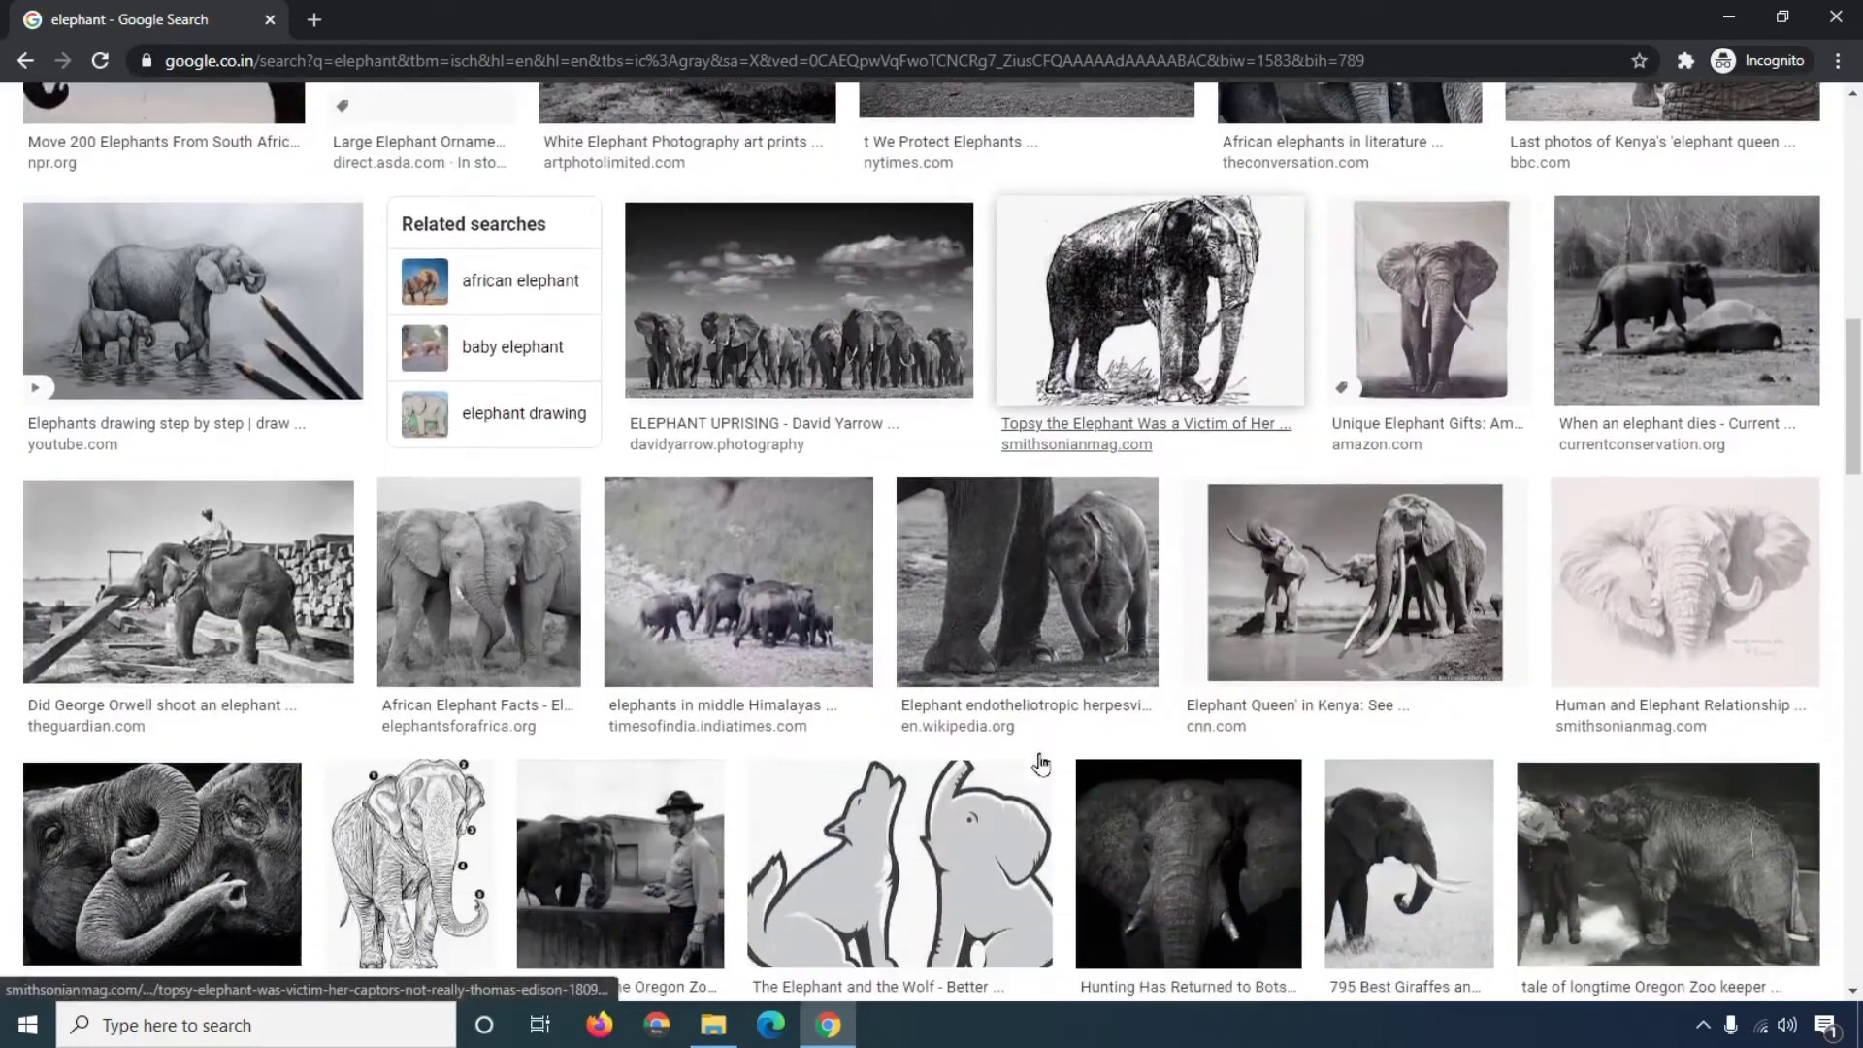
{"action": "scroll", "coordinate": [1040, 764], "scroll_direction": "down", "scroll_amount": 6}
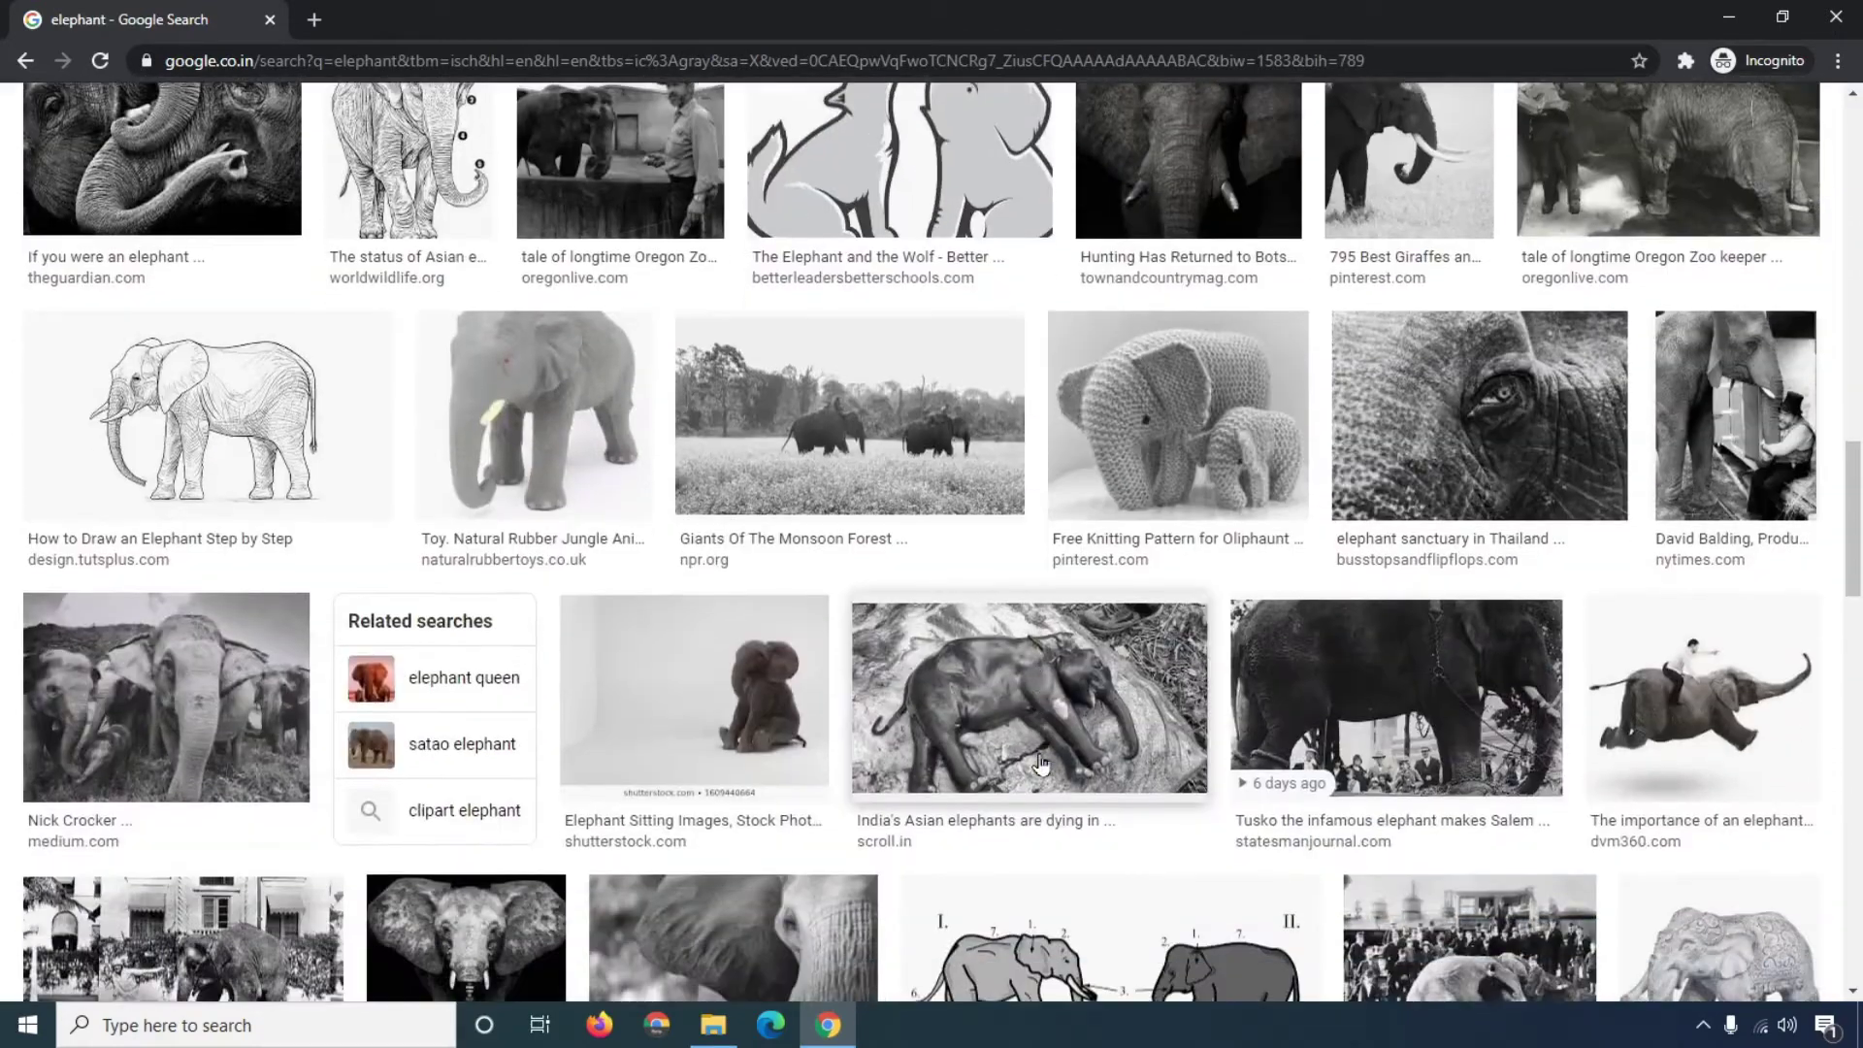
{"action": "scroll", "coordinate": [1040, 764], "scroll_direction": "down", "scroll_amount": 8}
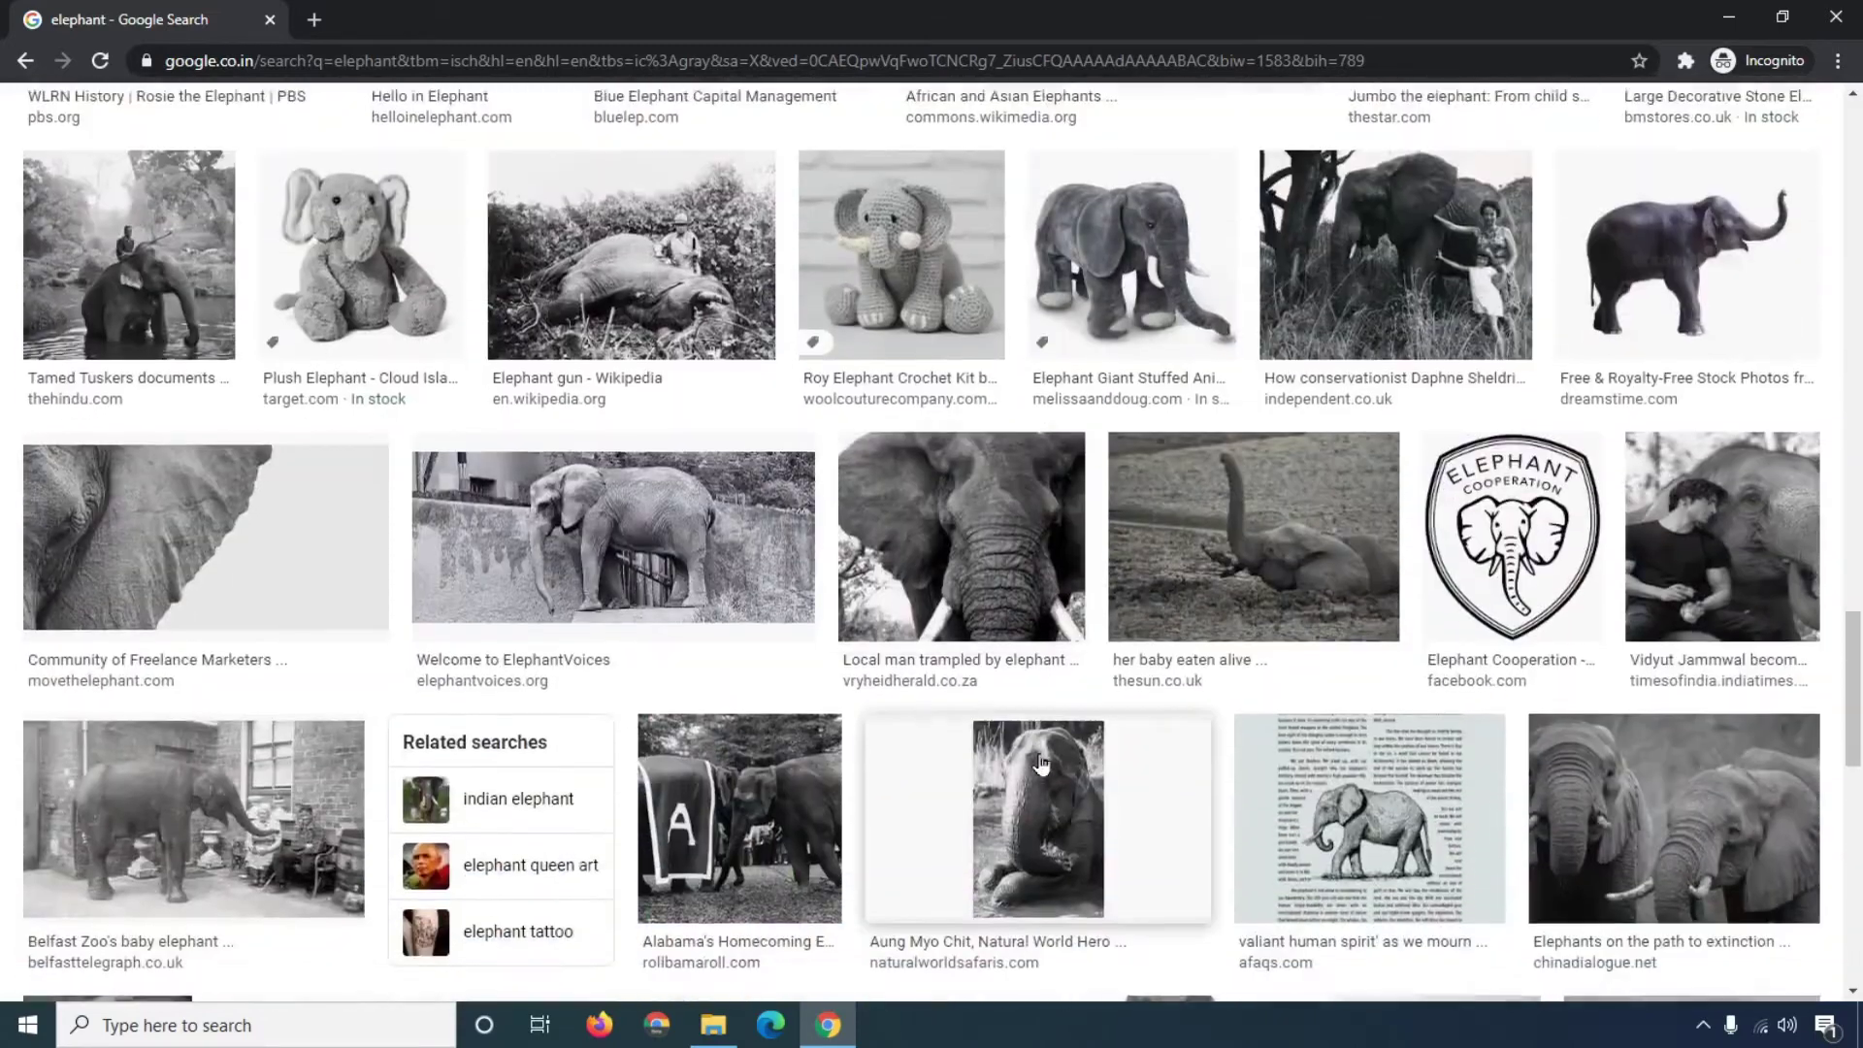
{"action": "scroll", "coordinate": [1040, 764], "scroll_direction": "up", "scroll_amount": 15}
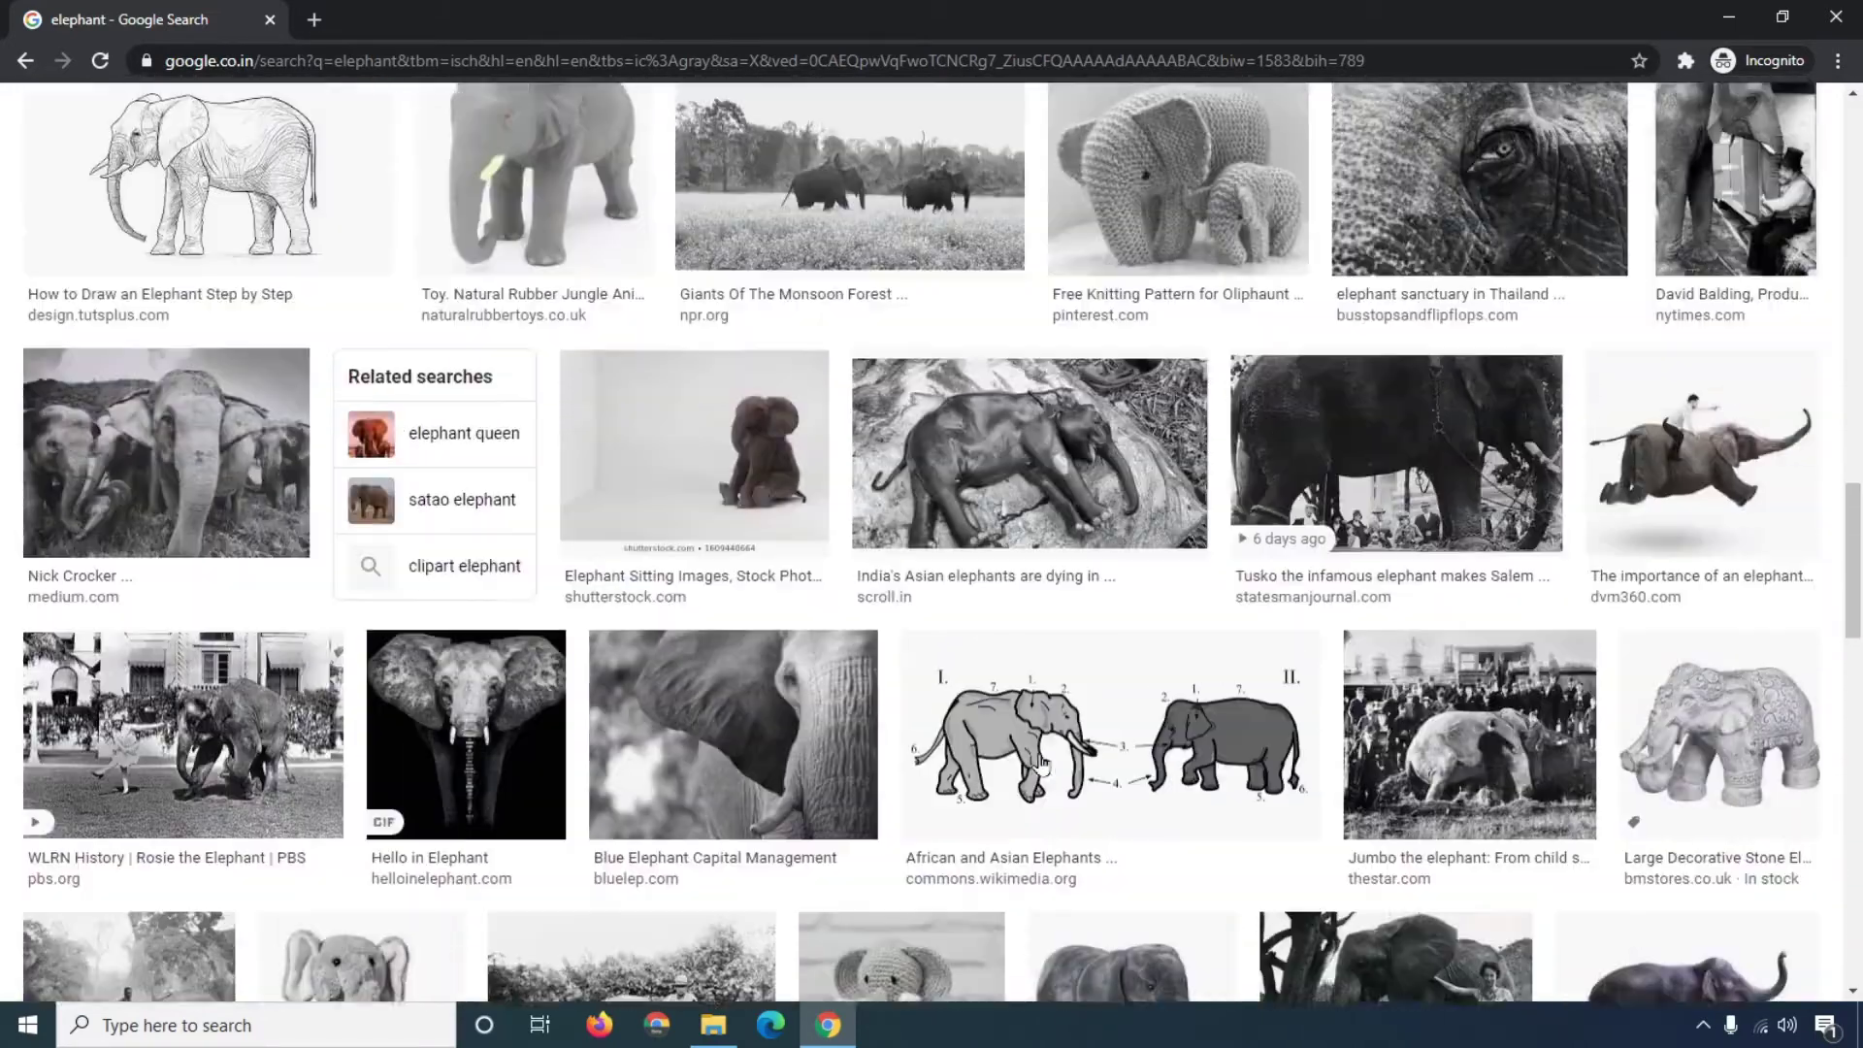
Filter the elephant results to blue and bring up the Usage Rights licence options.
{"action": "left_click", "coordinate": [320, 233]}
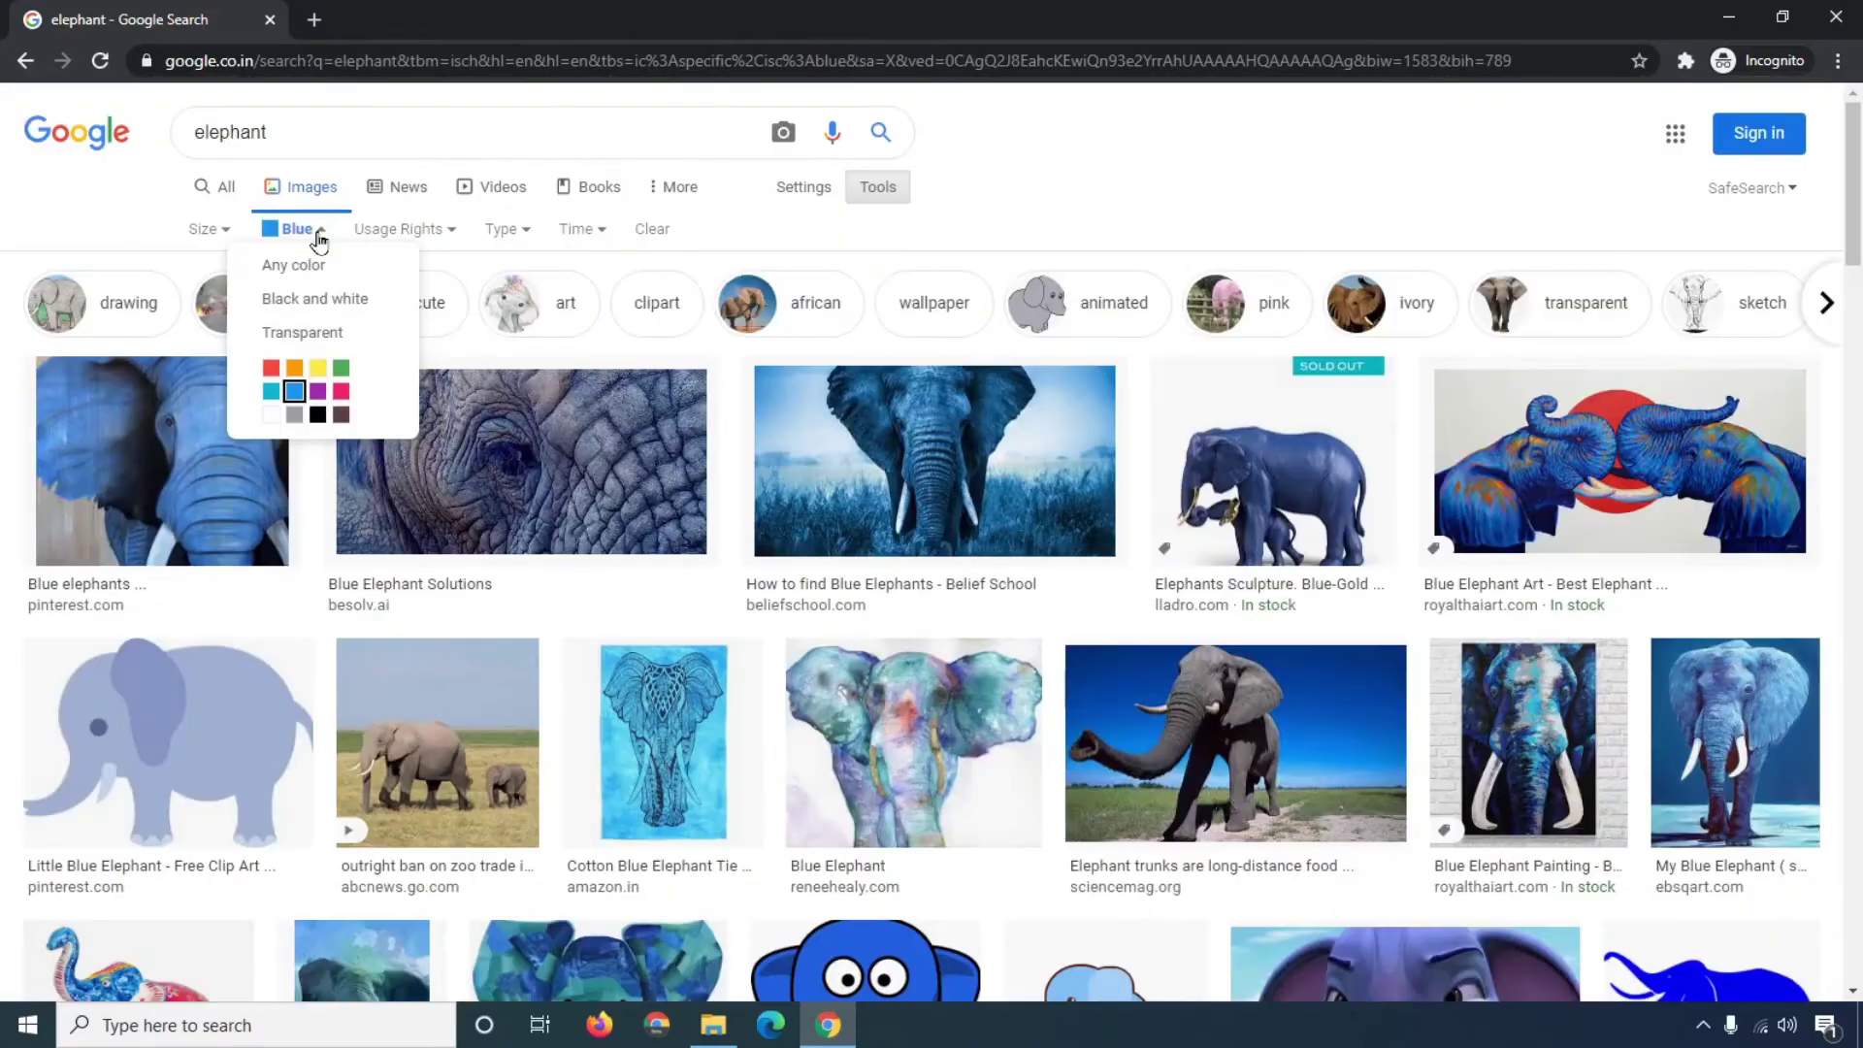
{"action": "left_click", "coordinate": [452, 233]}
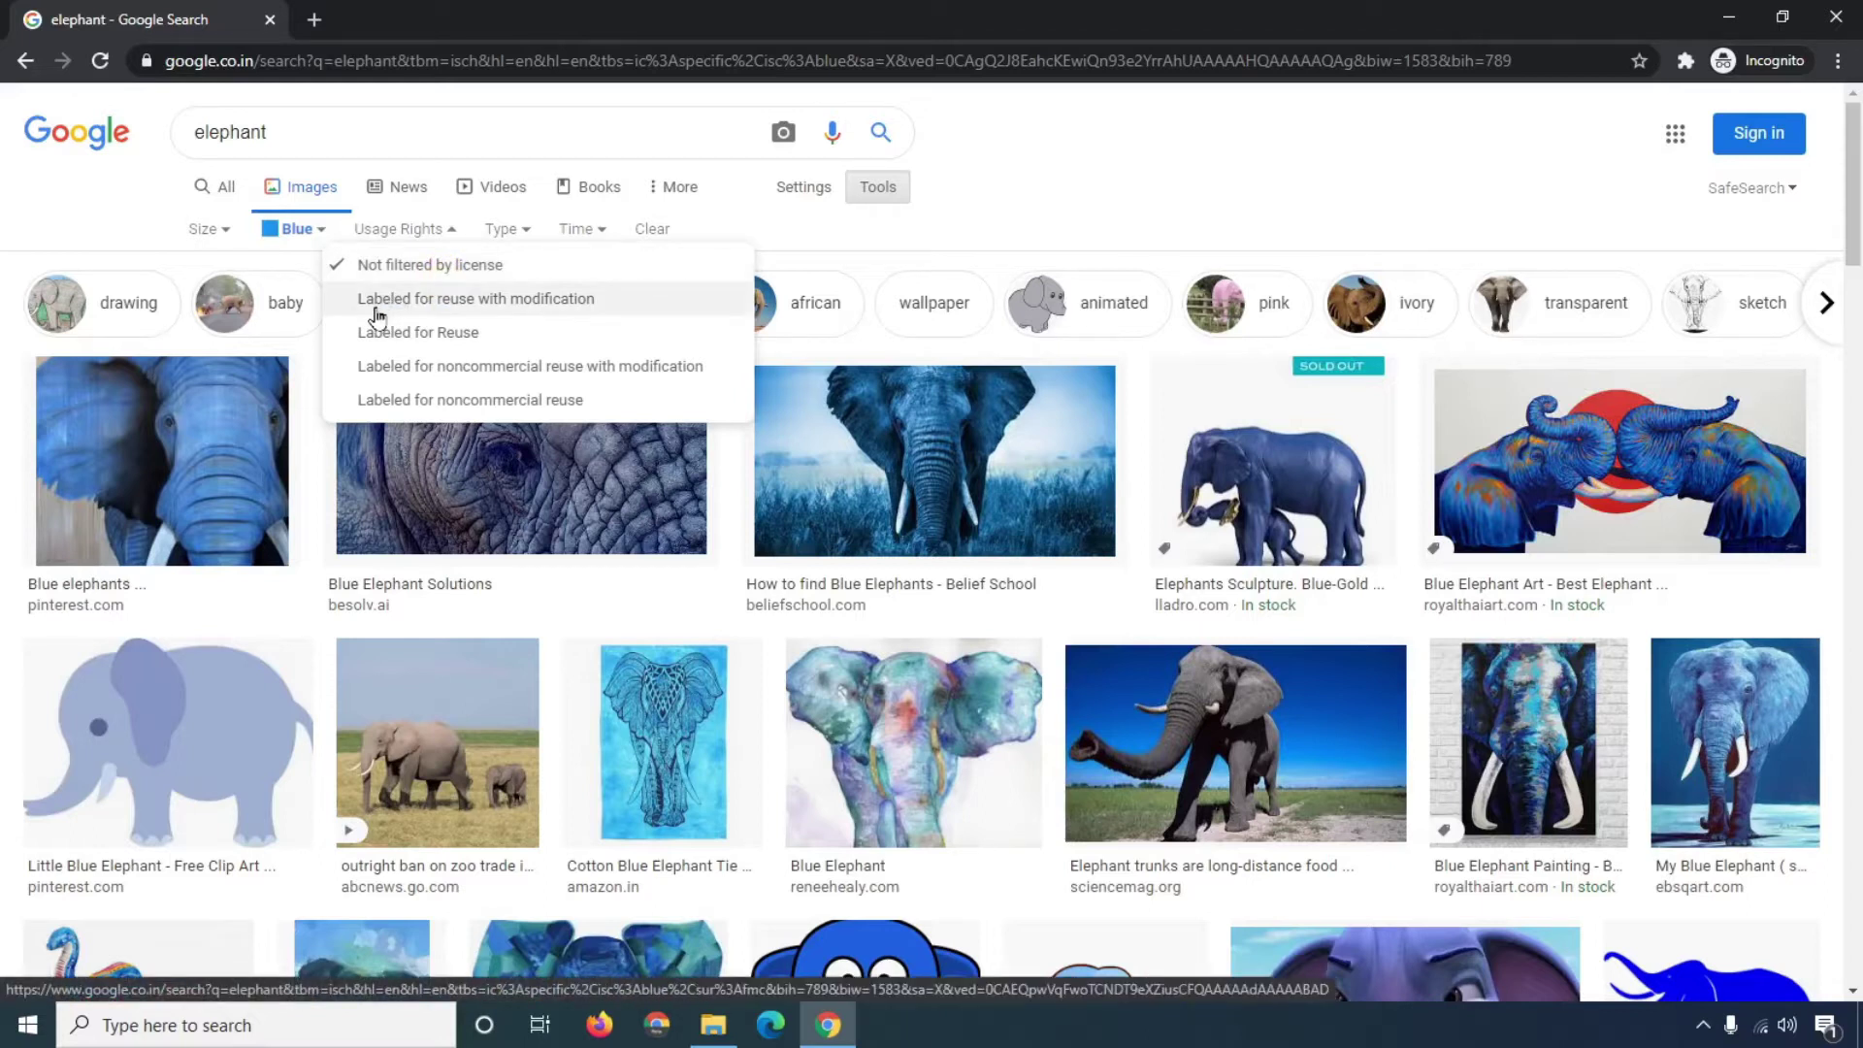
Try the 'Labeled for reuse with modification' licence filter, then switch to 'Labeled for reuse'.
{"action": "left_click", "coordinate": [524, 299]}
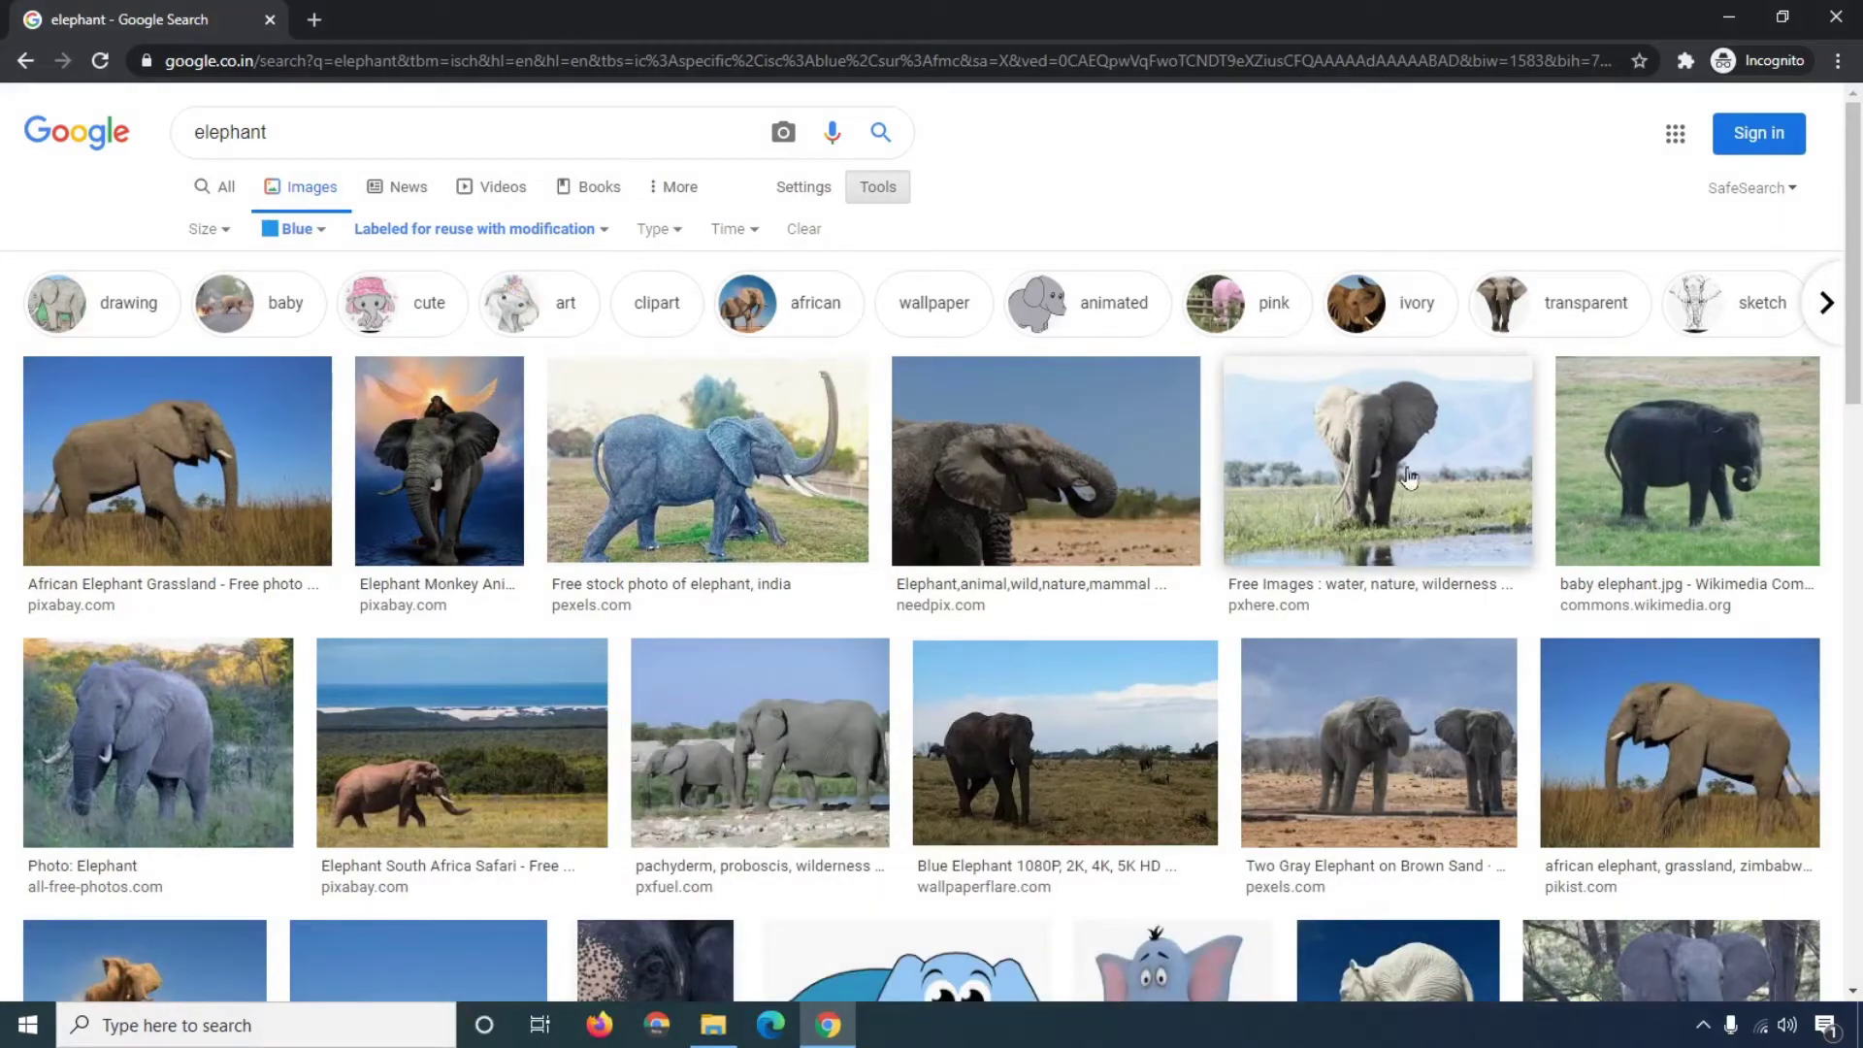
{"action": "scroll", "coordinate": [1479, 804], "scroll_direction": "down", "scroll_amount": 2}
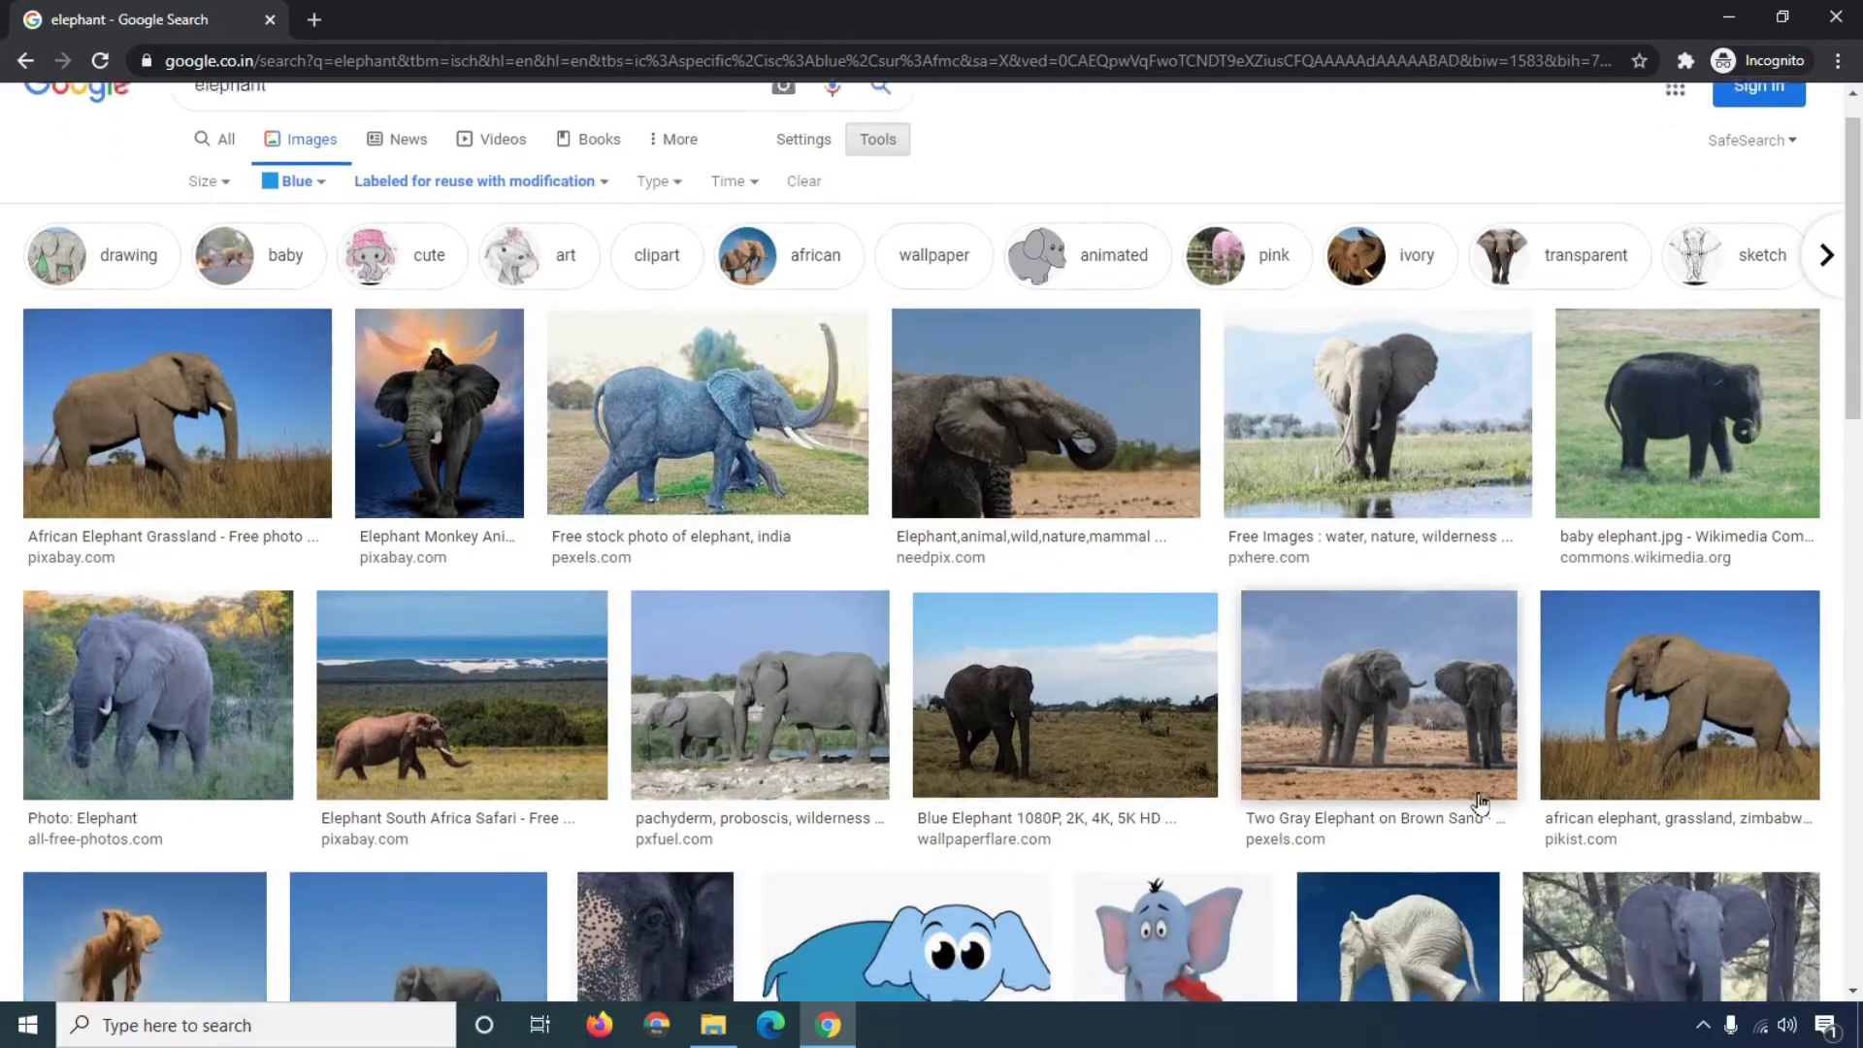
{"action": "scroll", "coordinate": [1479, 803], "scroll_direction": "down", "scroll_amount": 3}
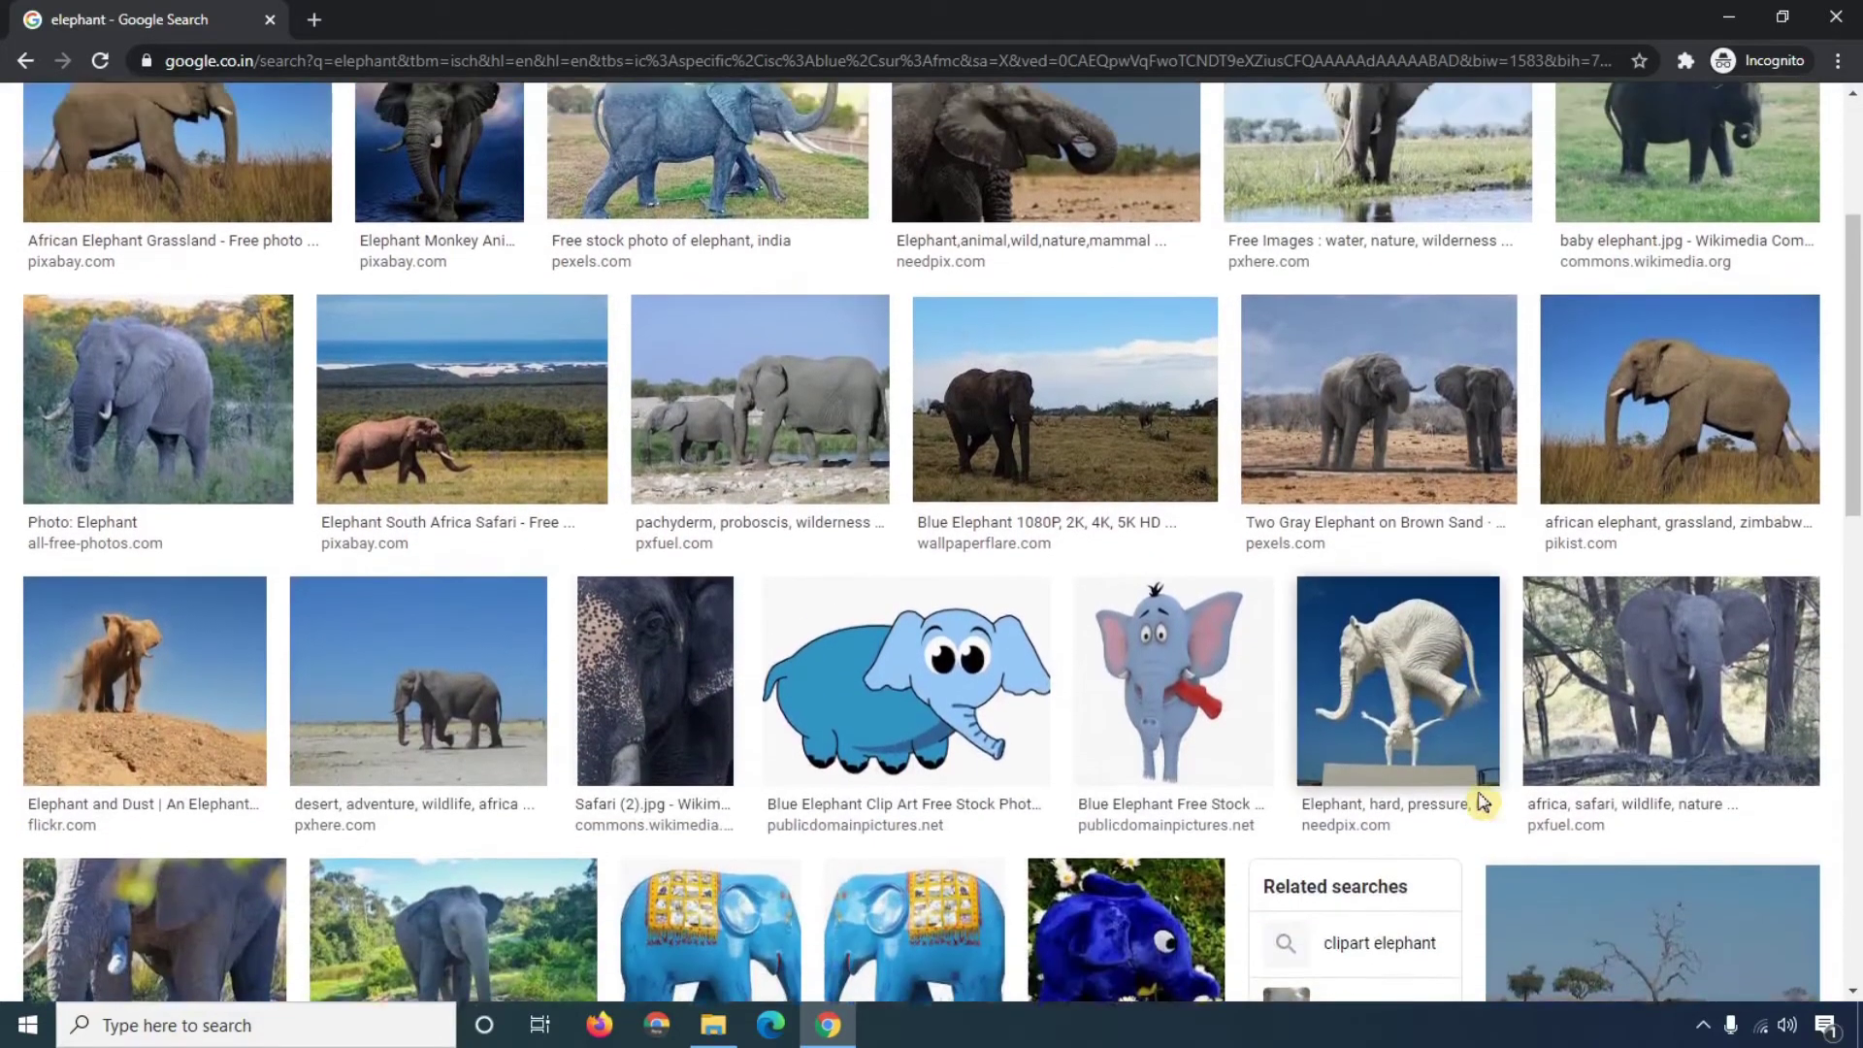
{"action": "scroll", "coordinate": [1482, 801], "scroll_direction": "up", "scroll_amount": 2}
{"action": "scroll", "coordinate": [1478, 803], "scroll_direction": "up", "scroll_amount": 2}
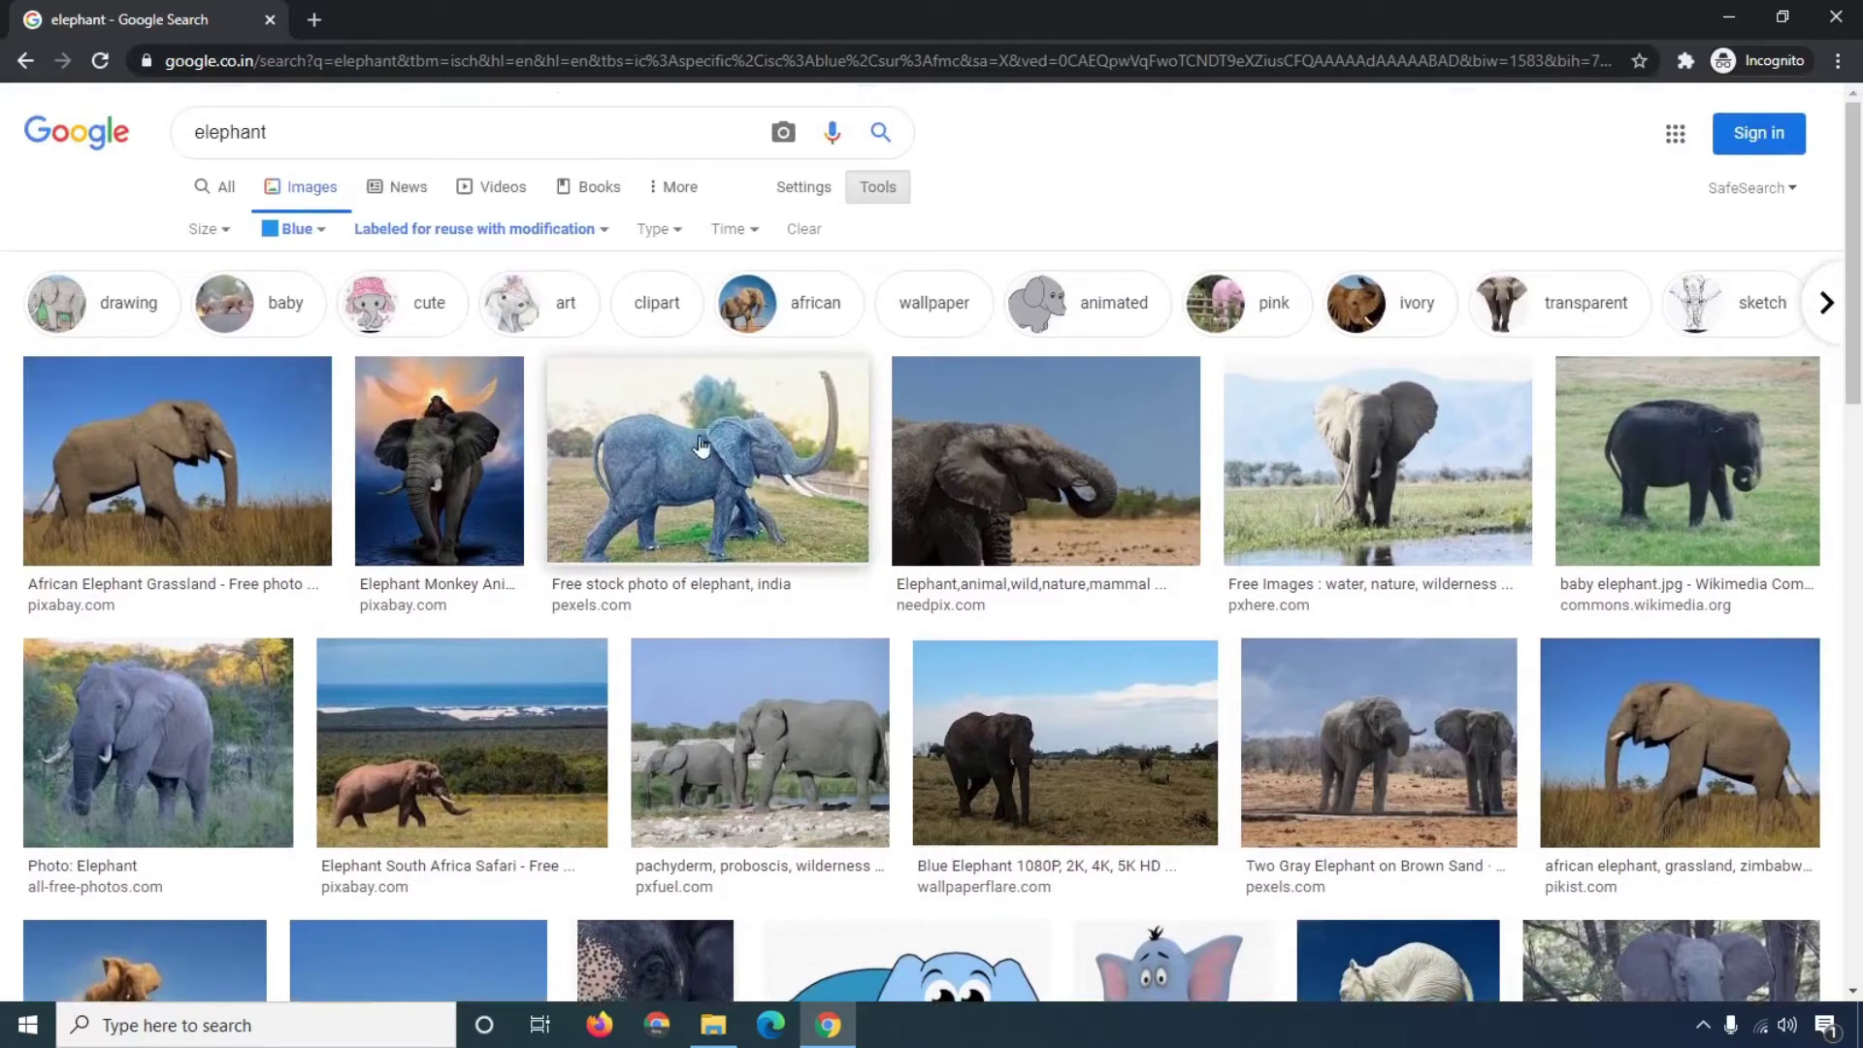
{"action": "left_click", "coordinate": [600, 233]}
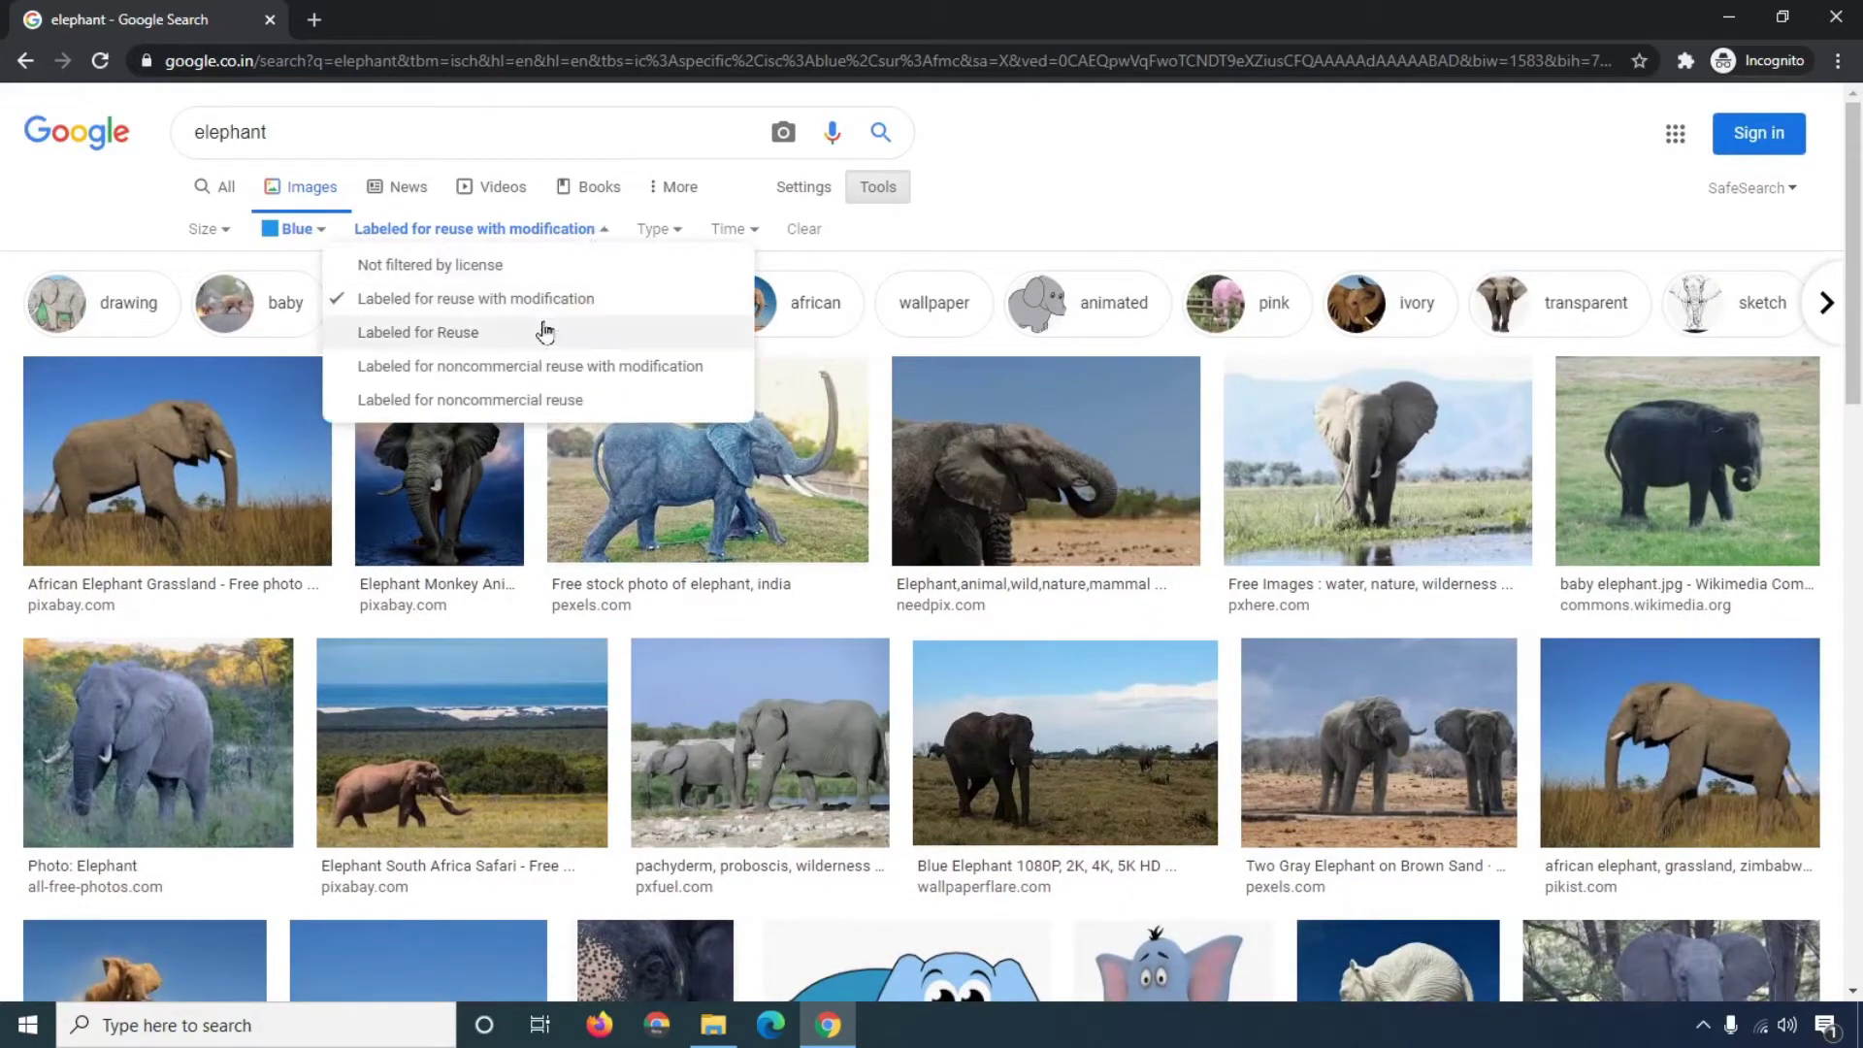
{"action": "left_click", "coordinate": [436, 335]}
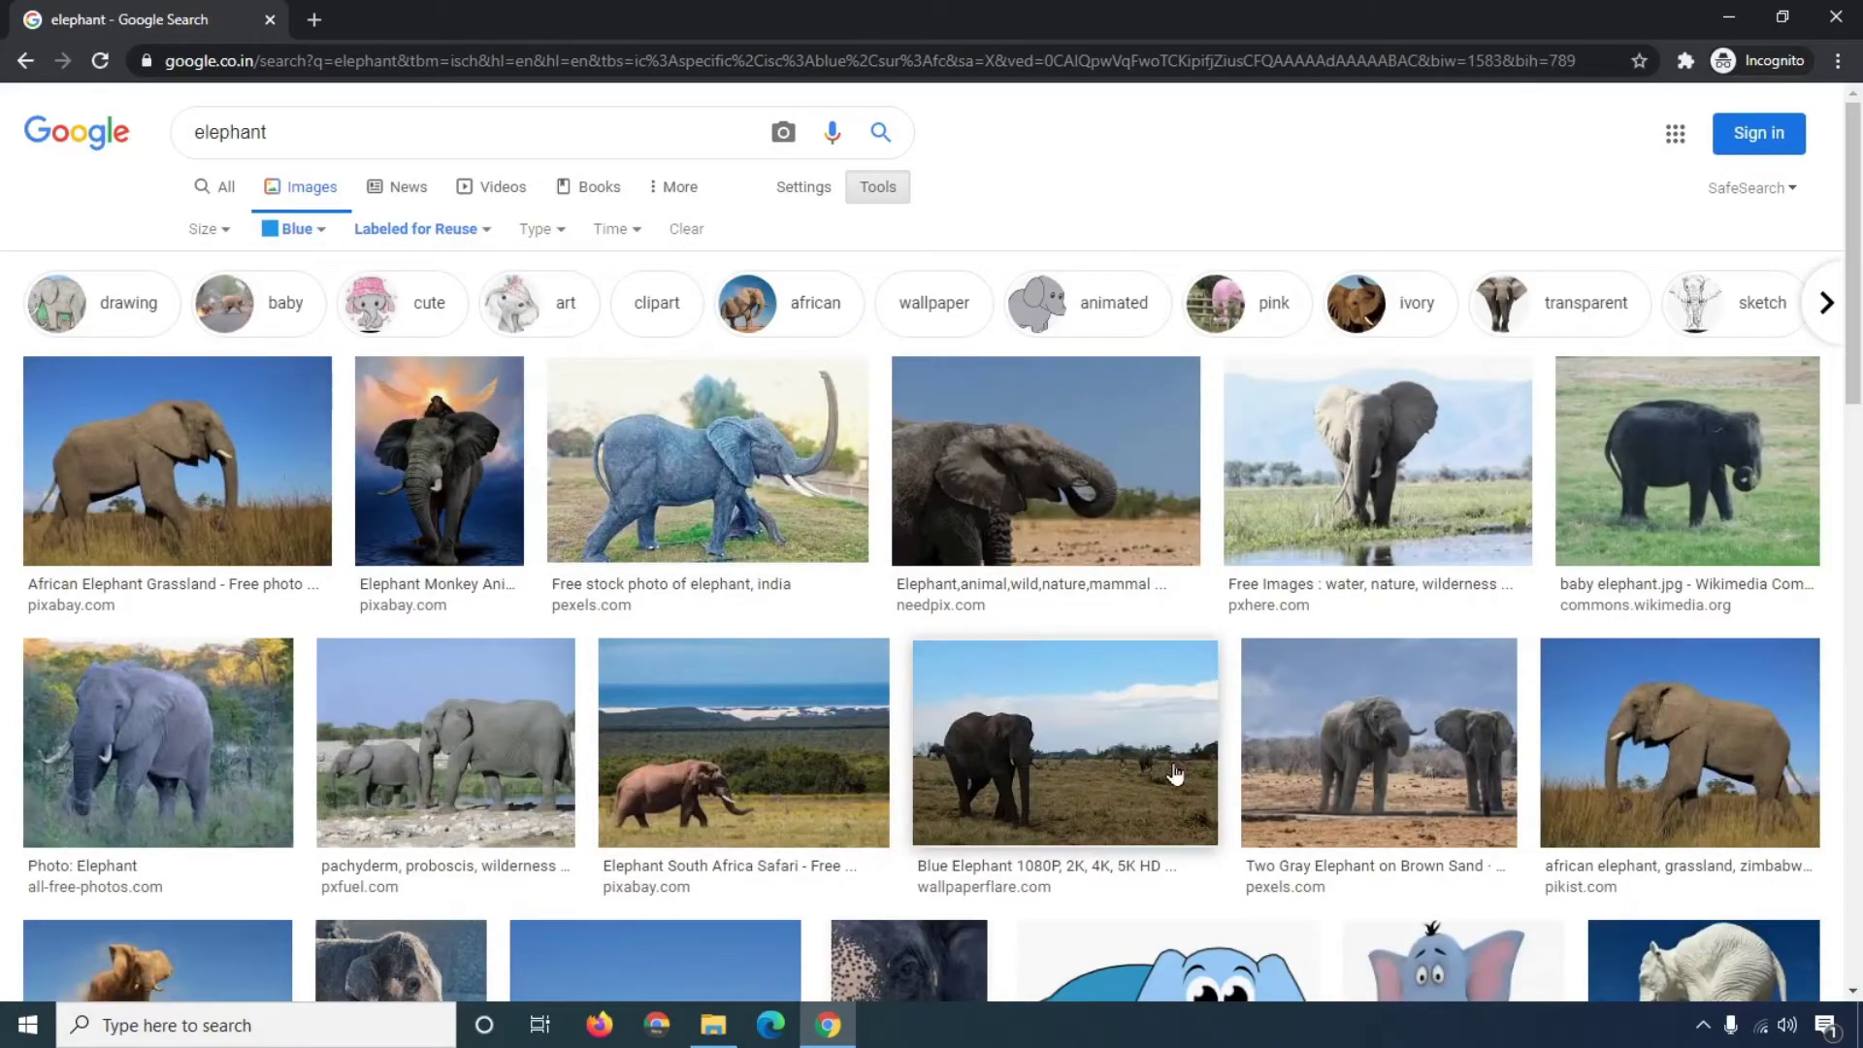
Switch the licence filter to 'Labeled for noncommercial reuse with modification'.
{"action": "left_click", "coordinate": [483, 236]}
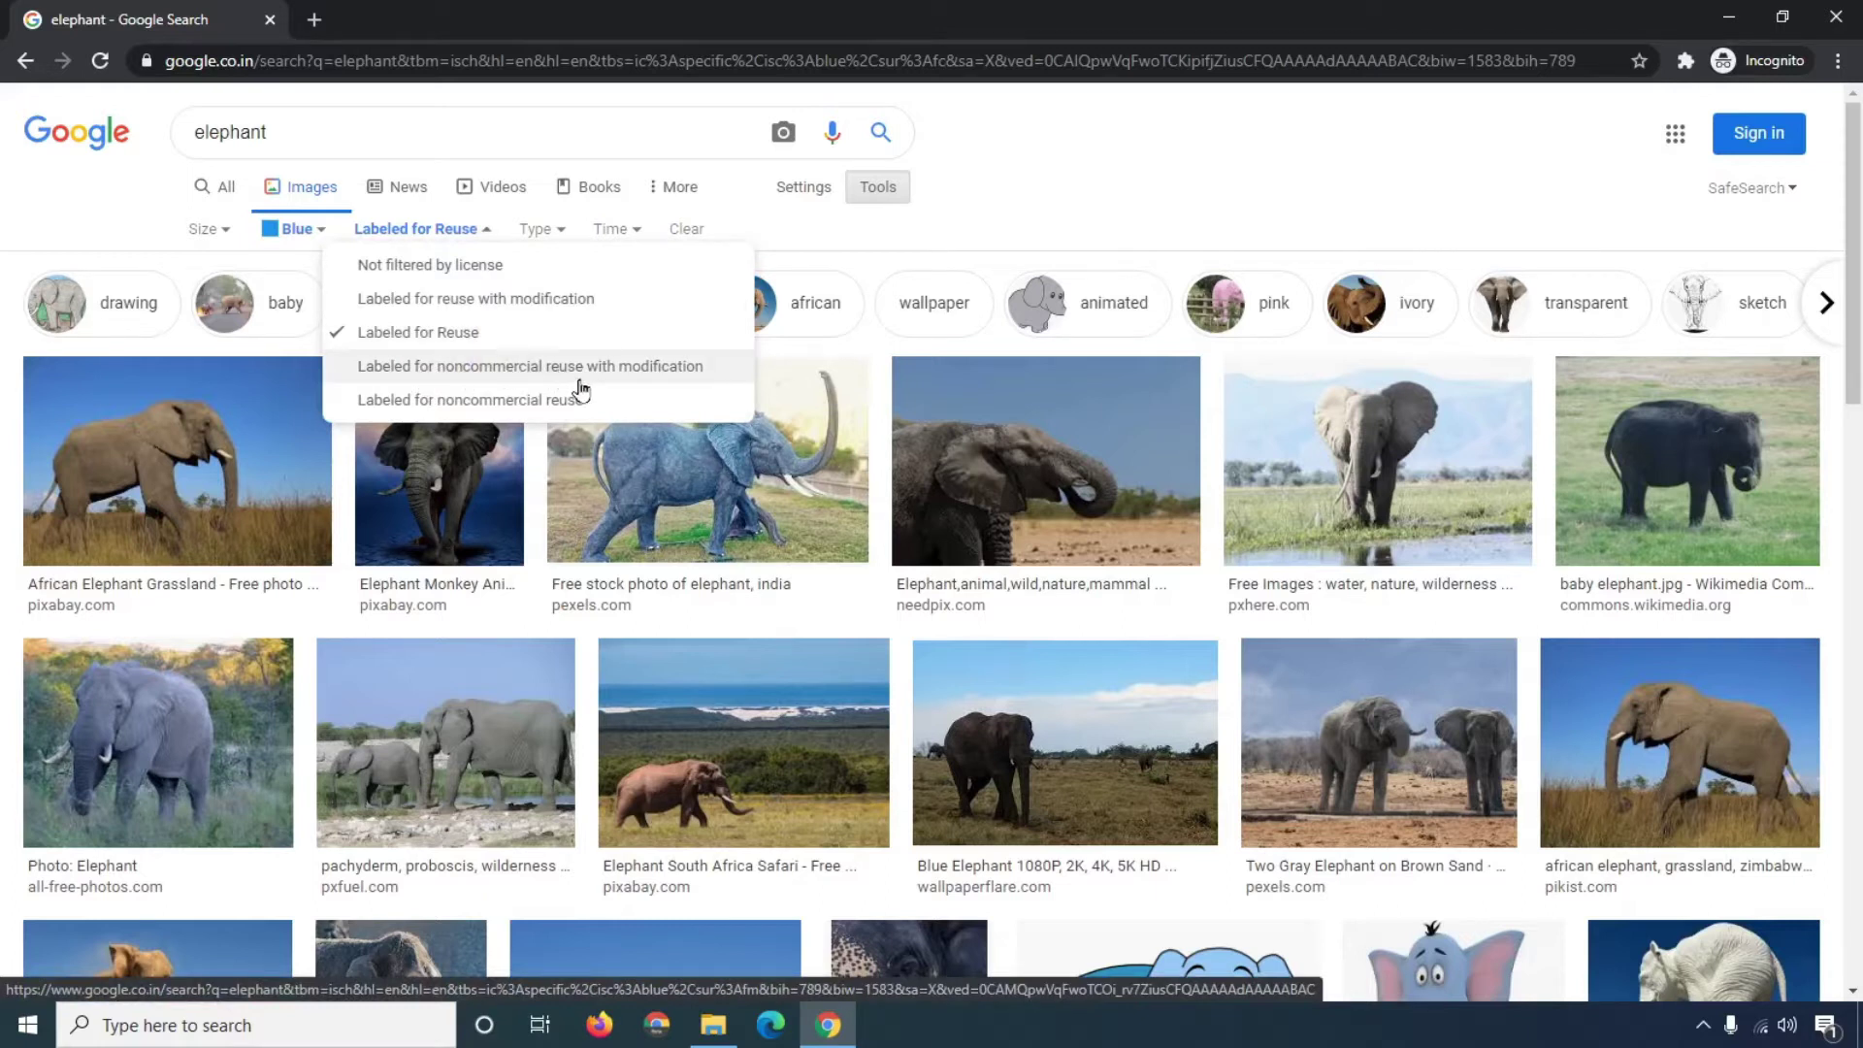
{"action": "left_click", "coordinate": [629, 369]}
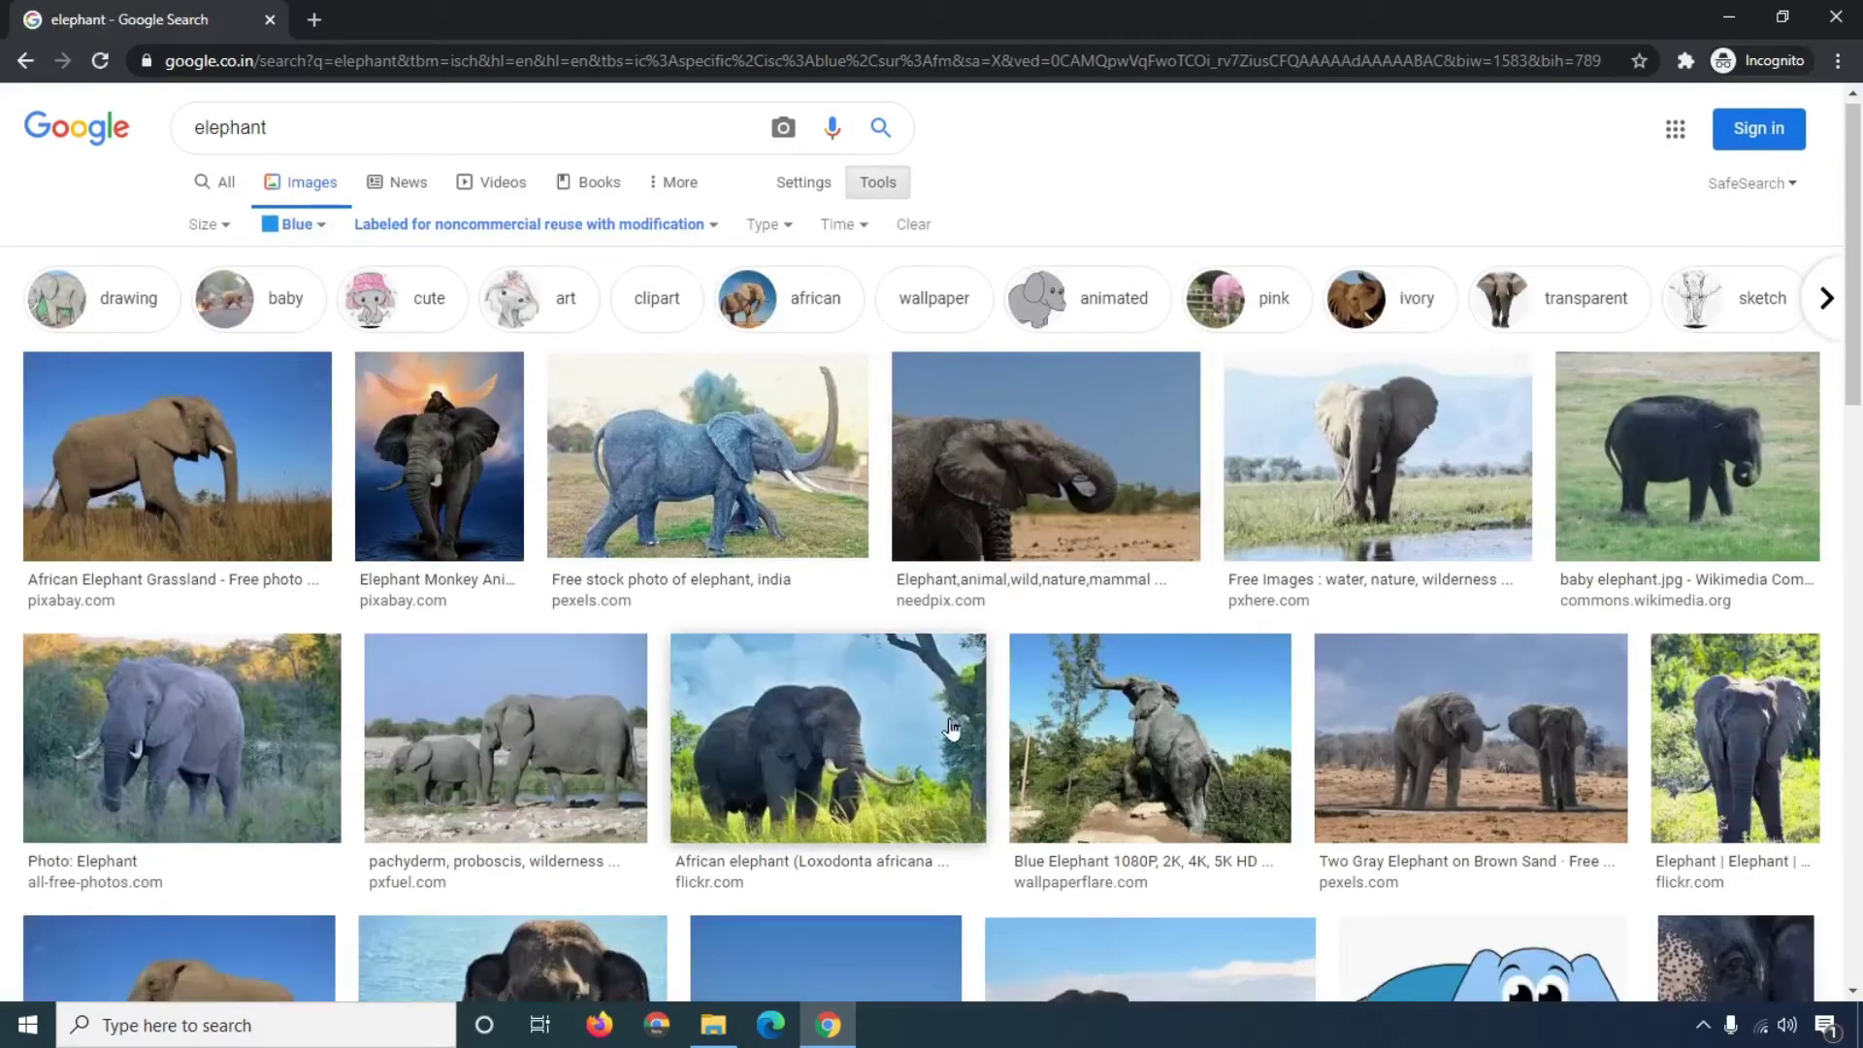
{"action": "scroll", "coordinate": [960, 770], "scroll_direction": "down", "scroll_amount": 2}
{"action": "scroll", "coordinate": [961, 769], "scroll_direction": "down", "scroll_amount": 8}
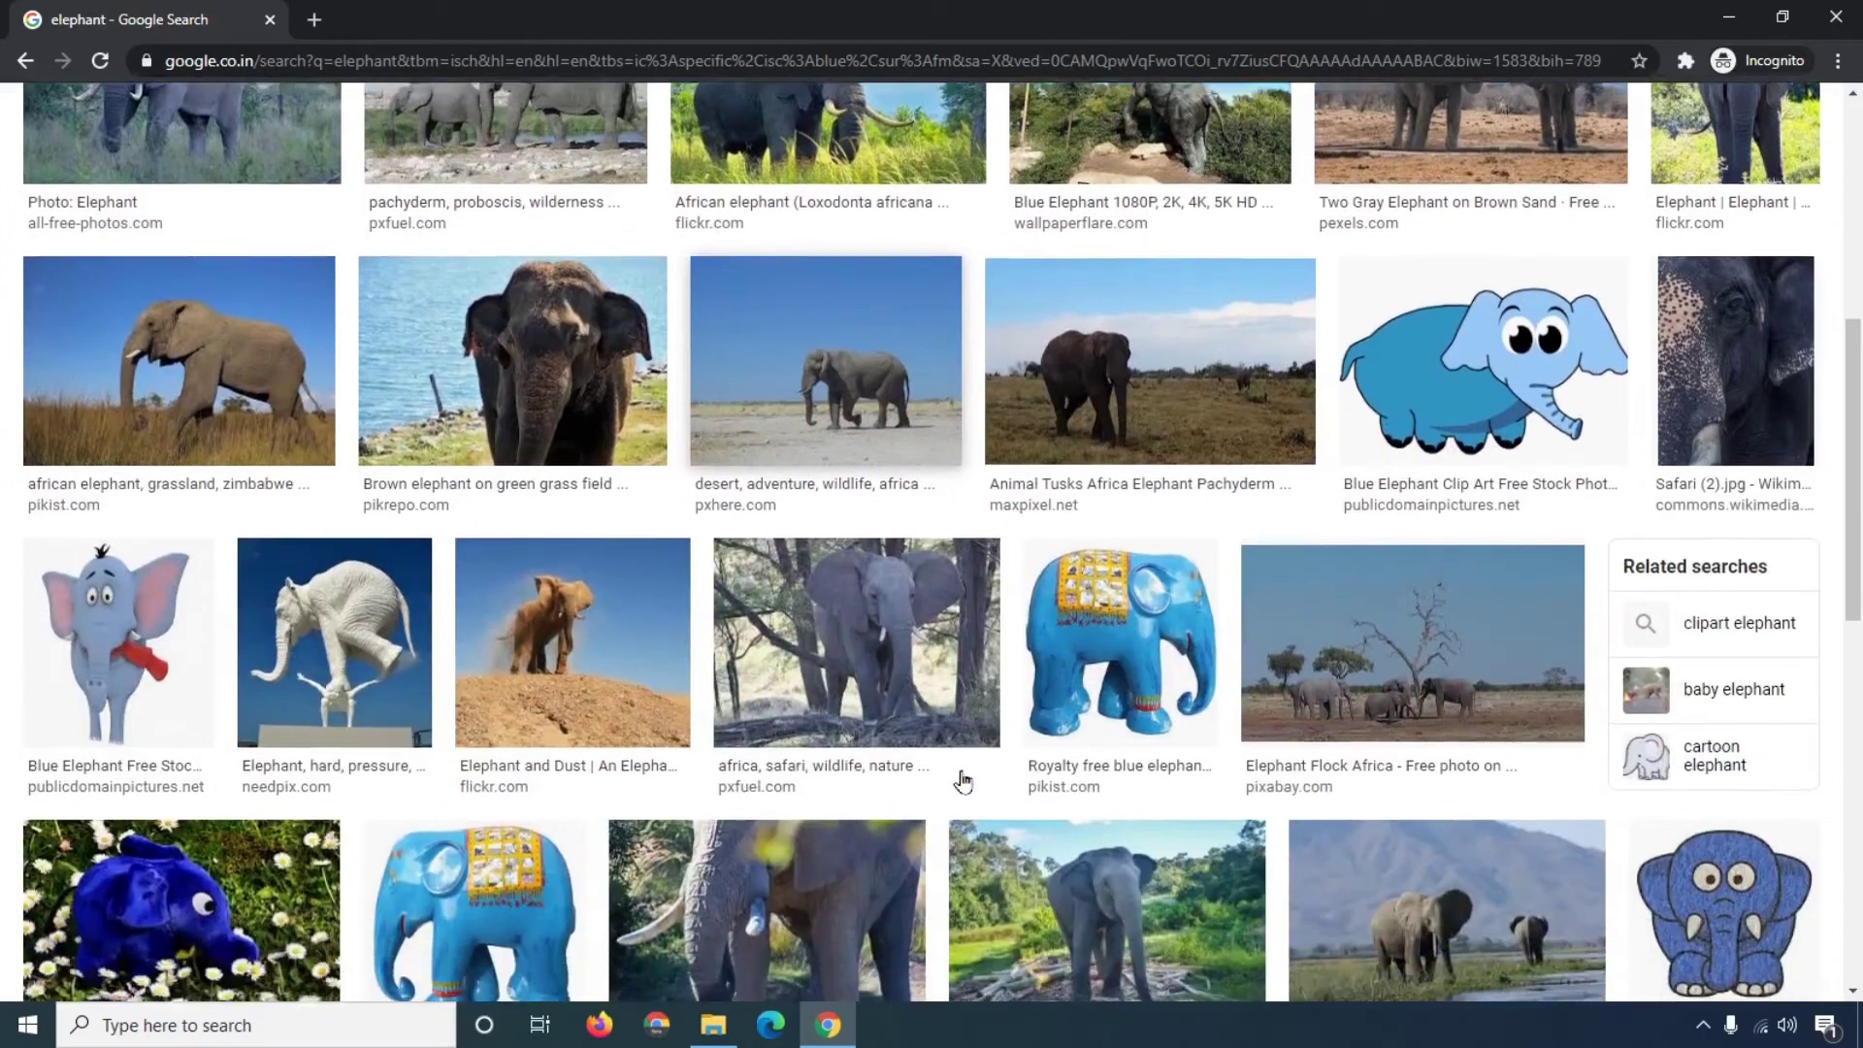
{"action": "scroll", "coordinate": [962, 776], "scroll_direction": "down", "scroll_amount": 5}
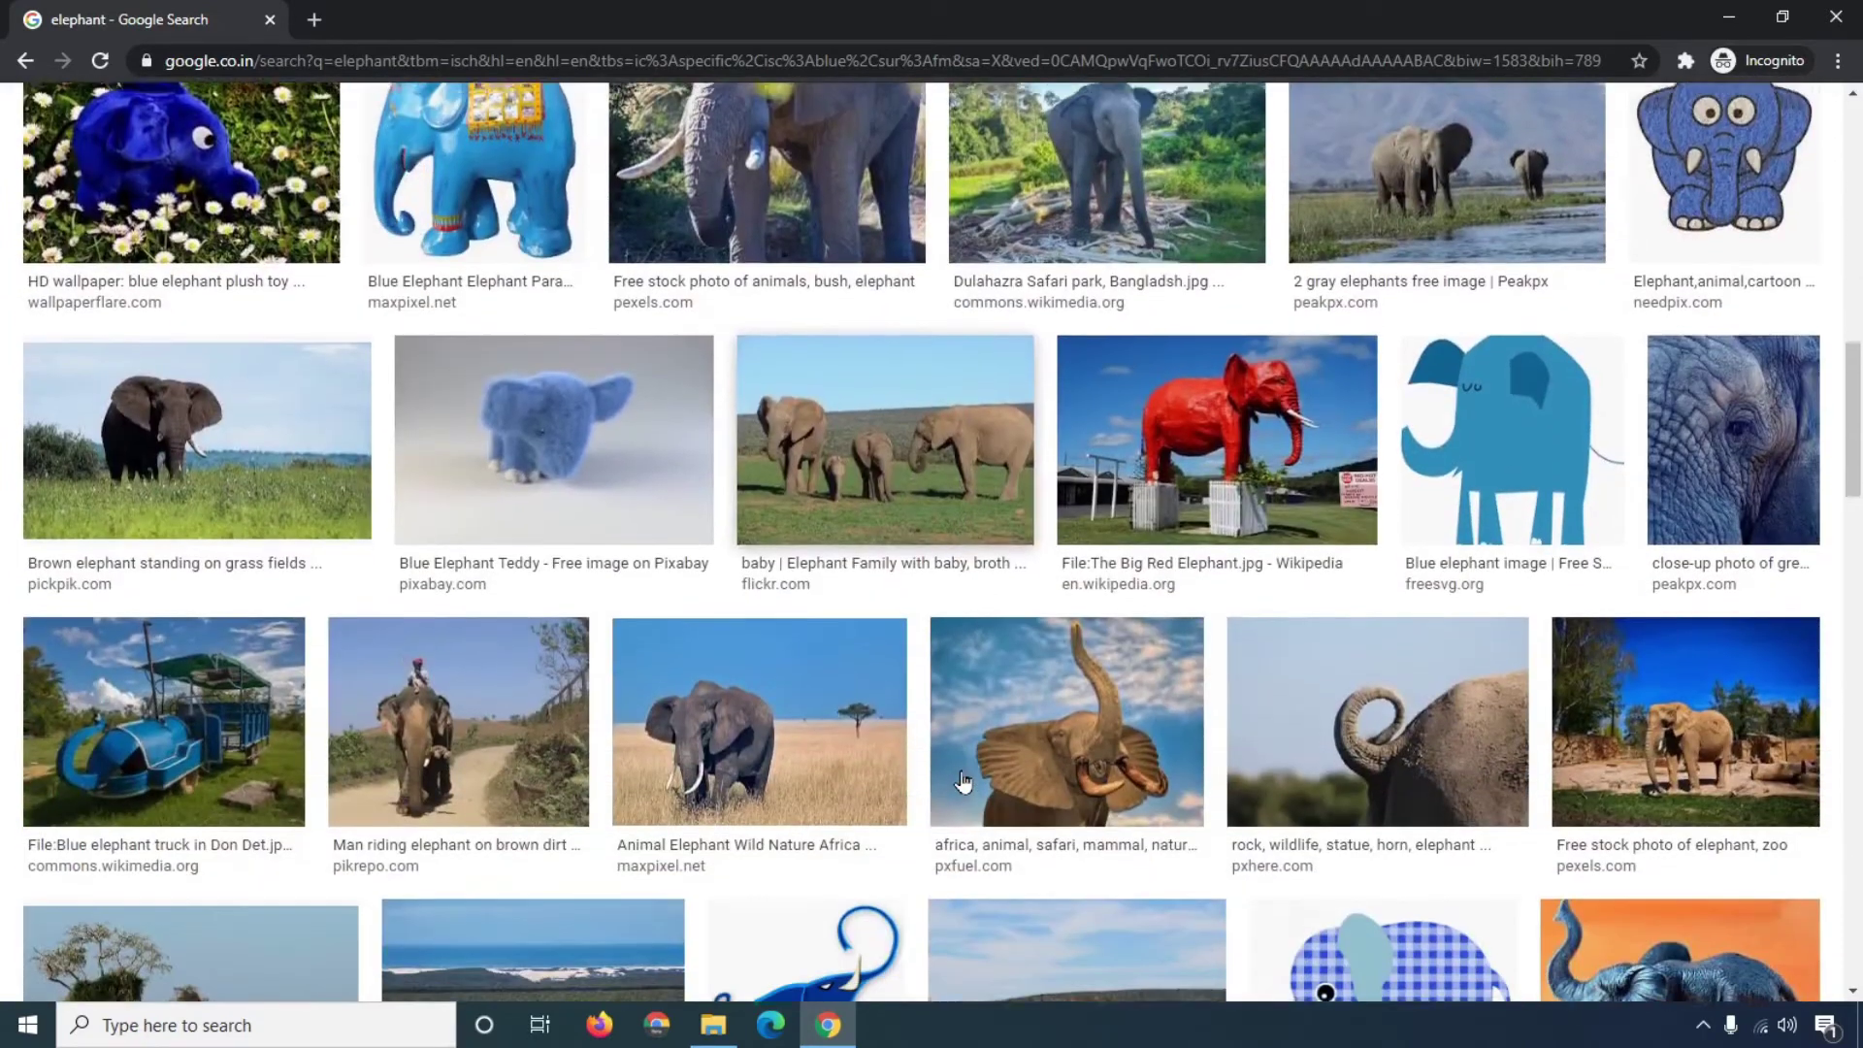
{"action": "scroll", "coordinate": [962, 781], "scroll_direction": "down", "scroll_amount": 4}
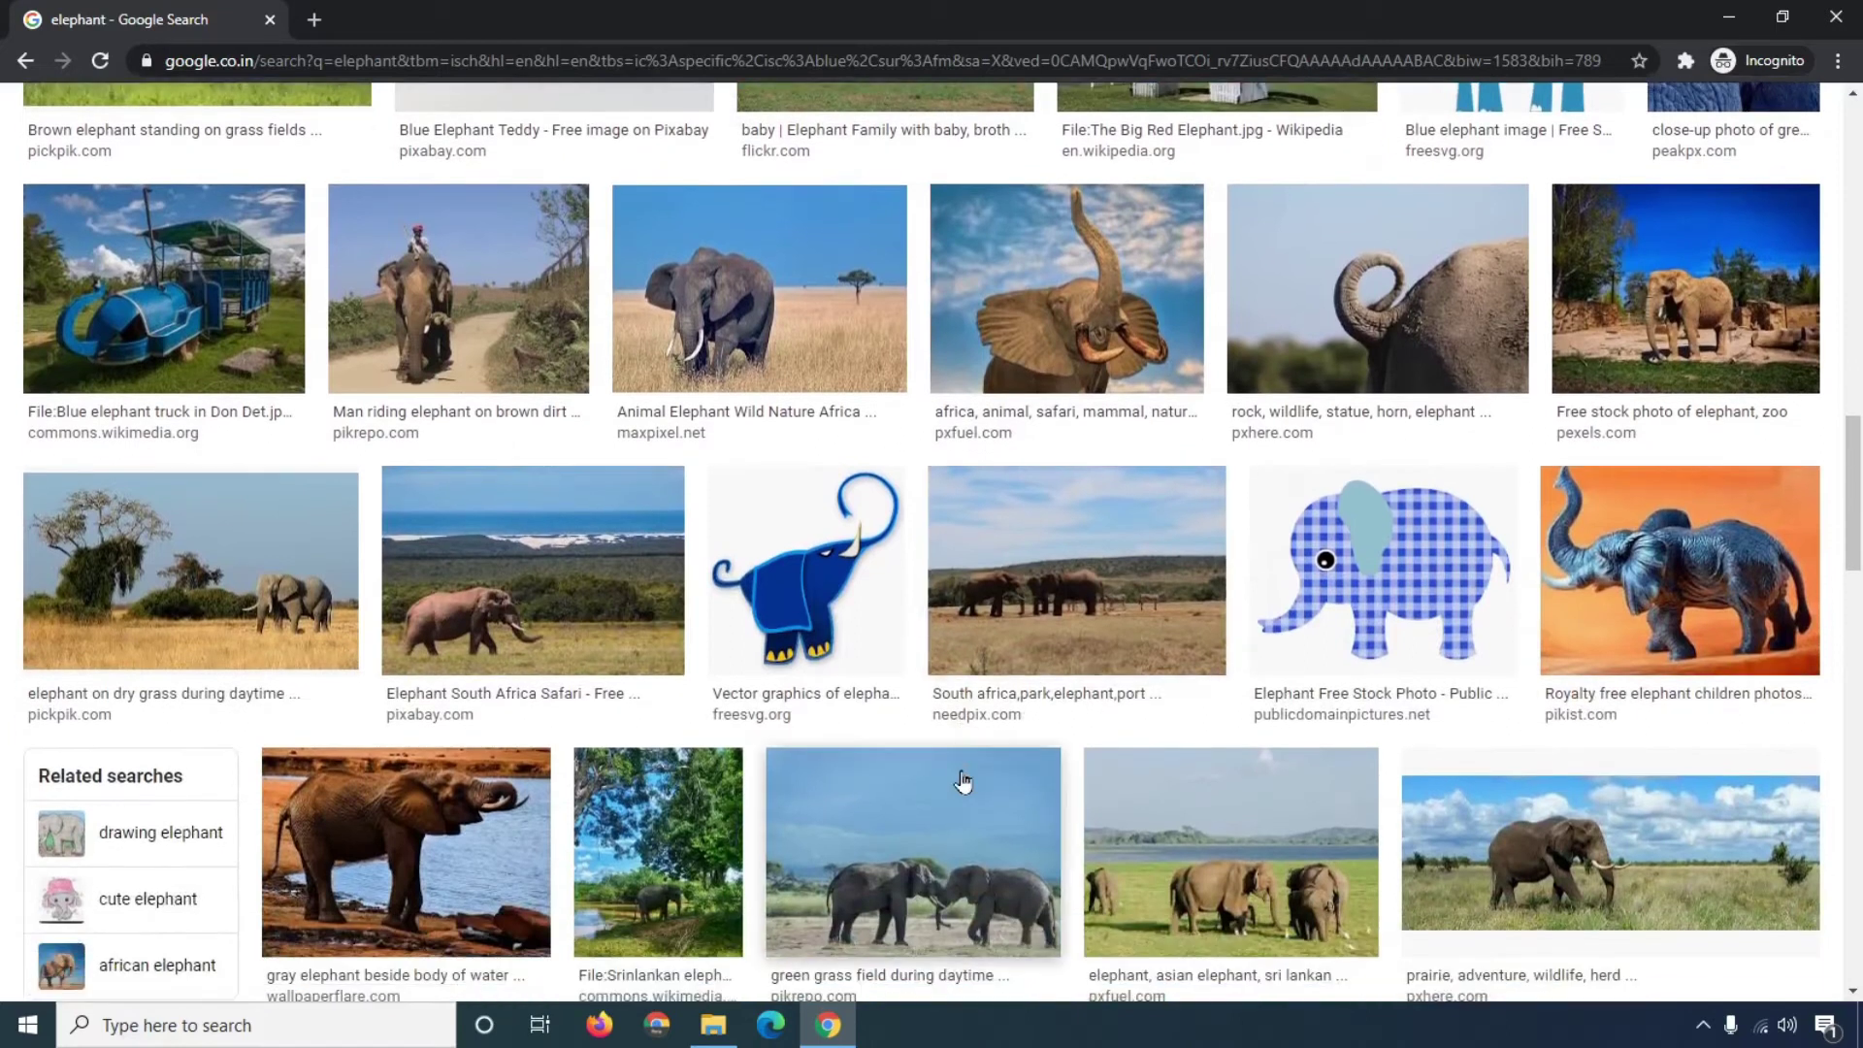
{"action": "left_click", "coordinate": [464, 225]}
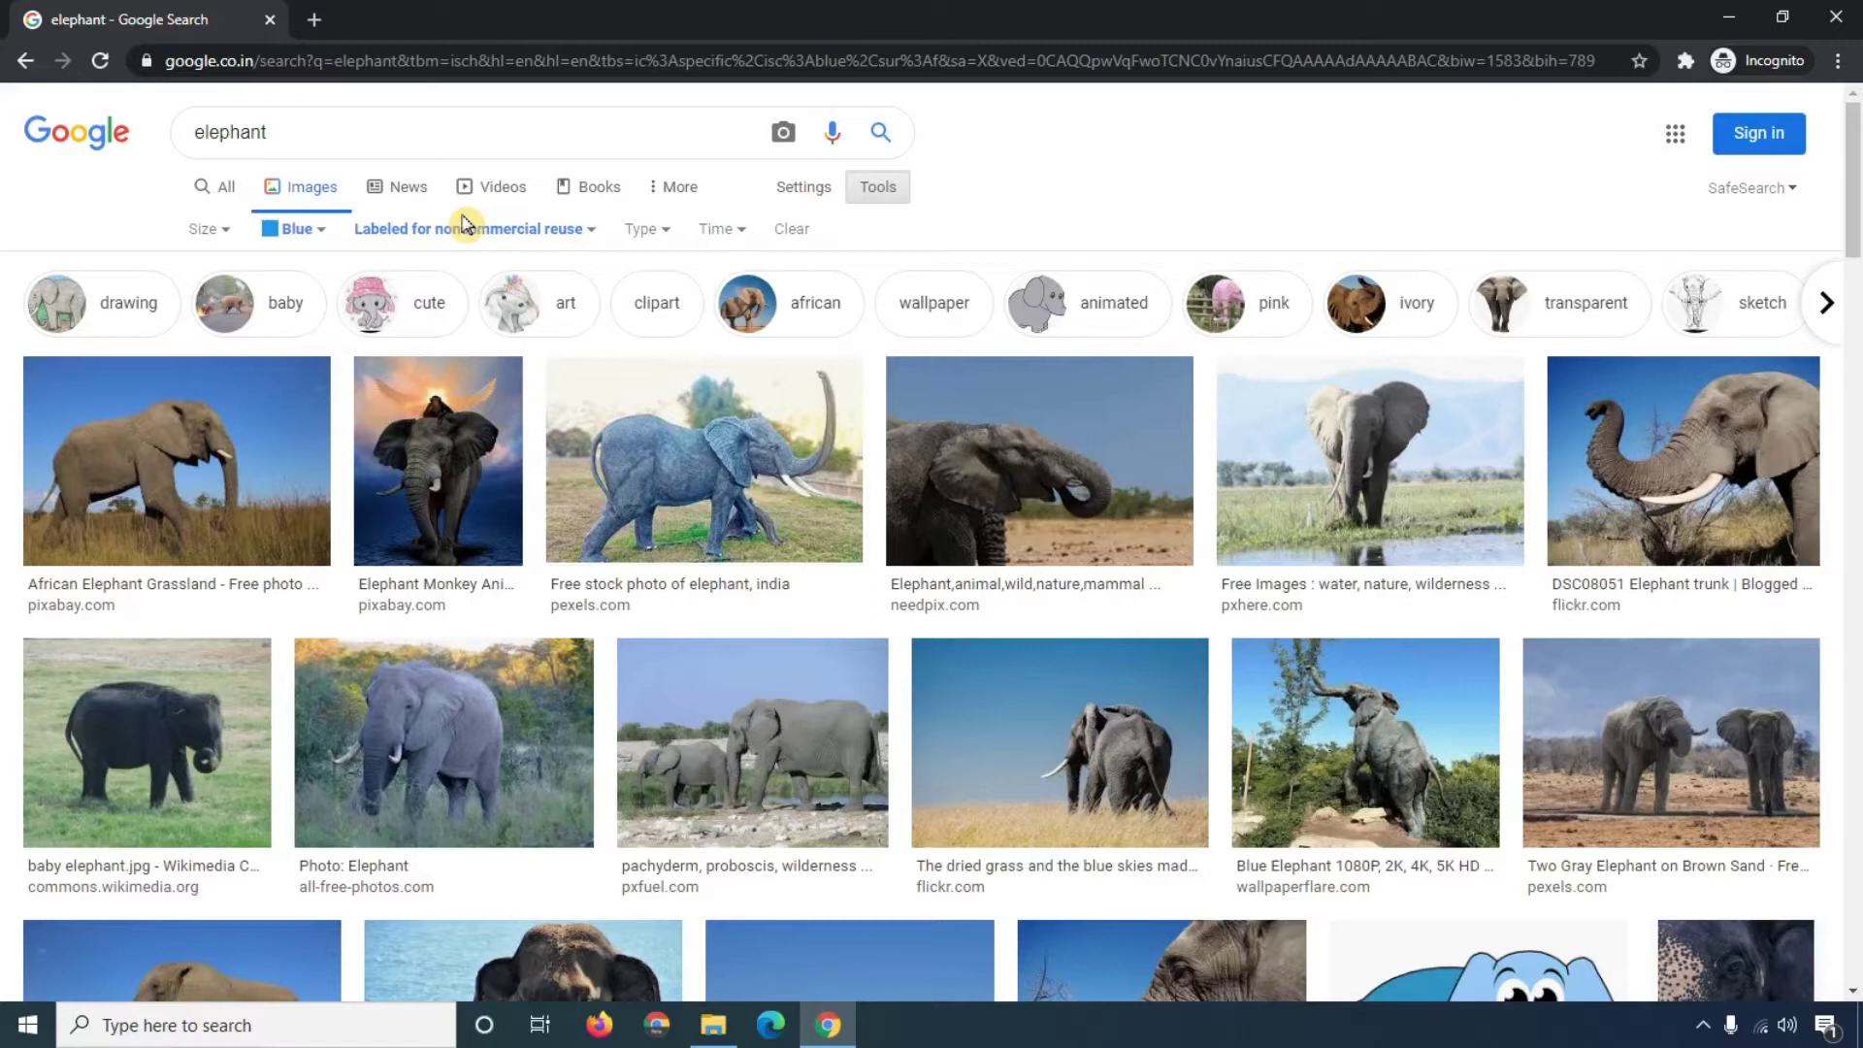
Limit the blue elephant results to Clip Art and scroll through them.
{"action": "left_click", "coordinate": [666, 233]}
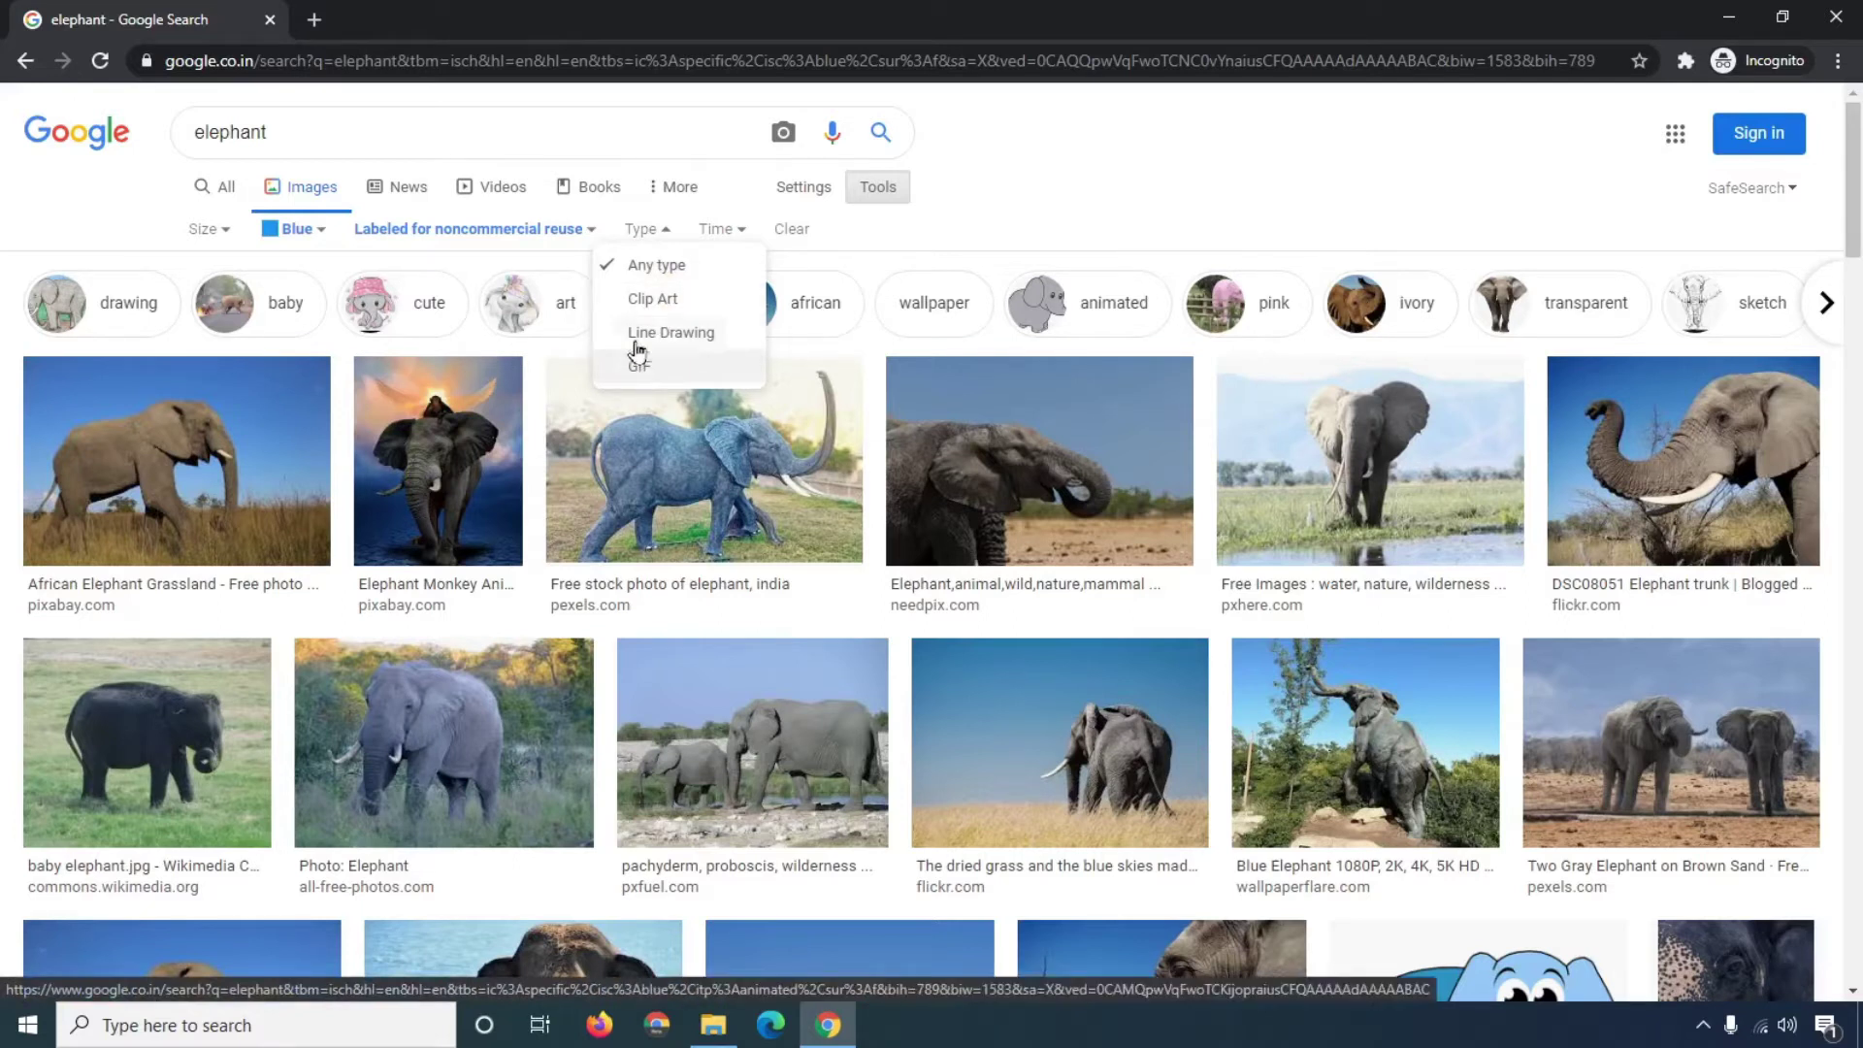
{"action": "left_click", "coordinate": [656, 301]}
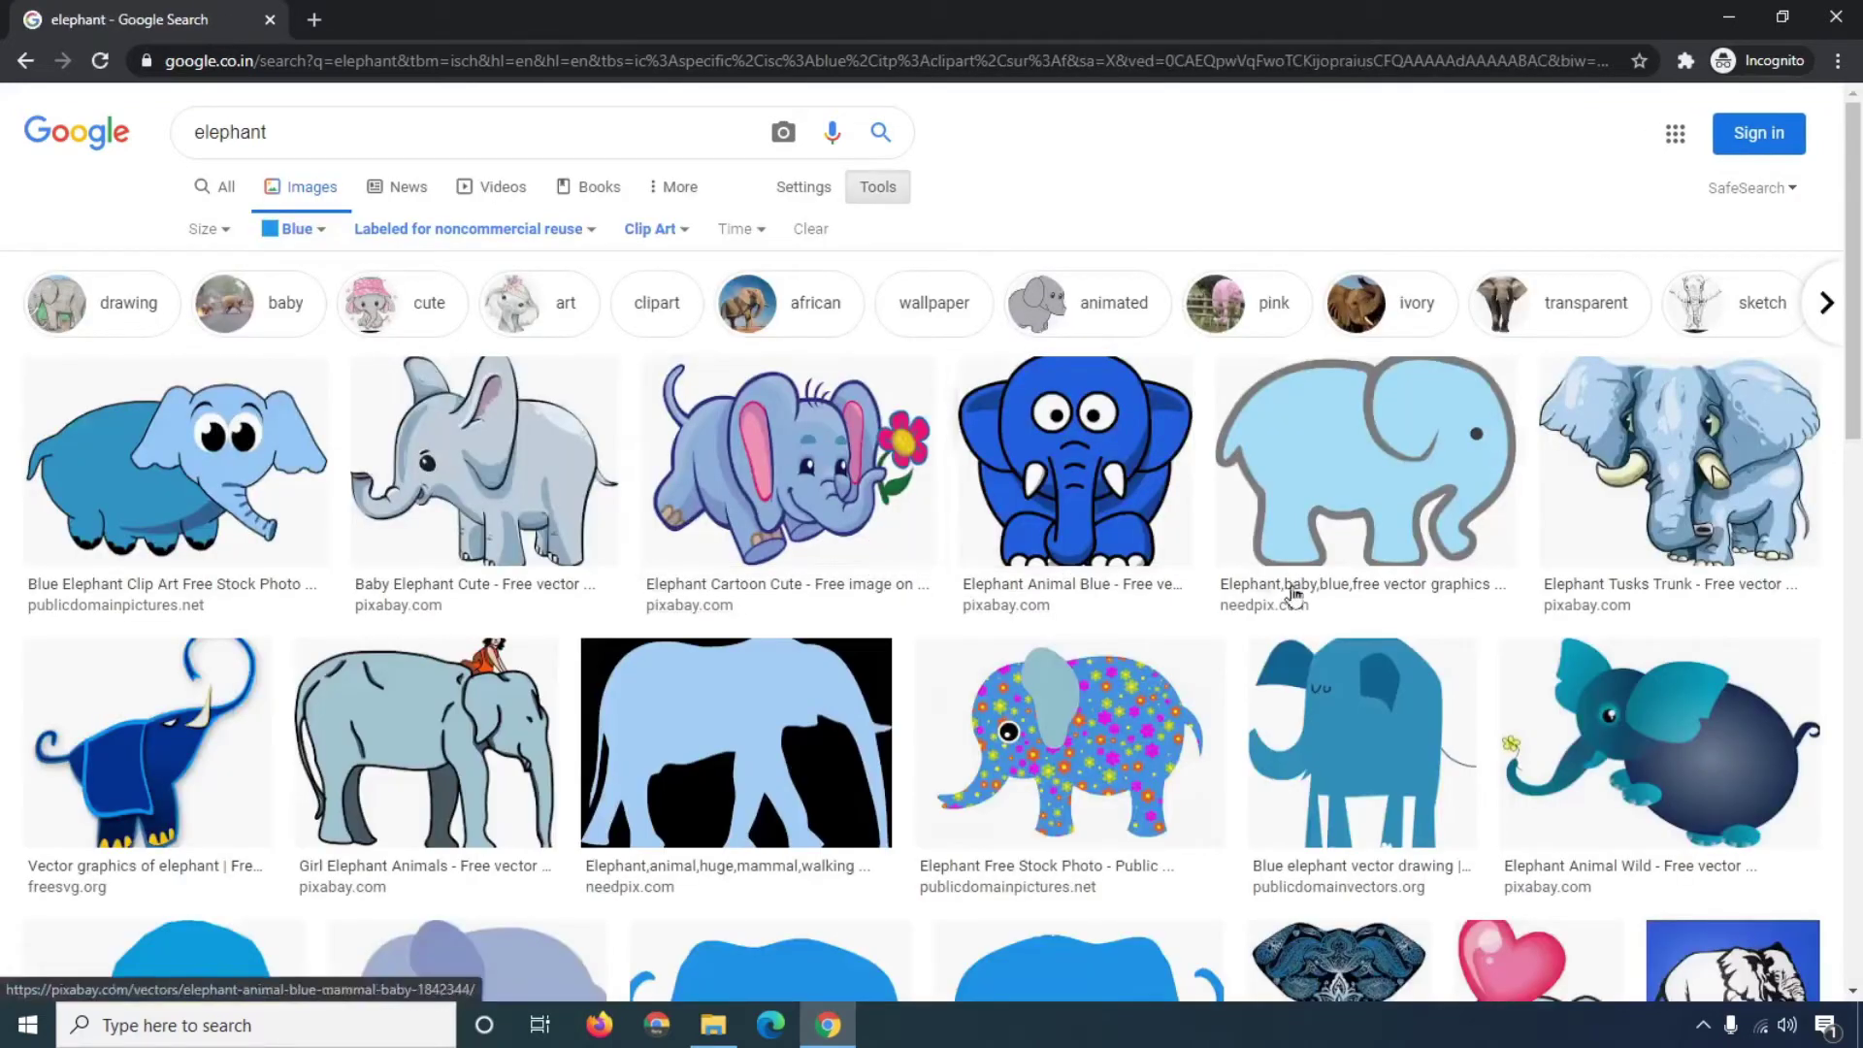
{"action": "scroll", "coordinate": [1489, 744], "scroll_direction": "down", "scroll_amount": 2}
{"action": "scroll", "coordinate": [1489, 744], "scroll_direction": "down", "scroll_amount": 7}
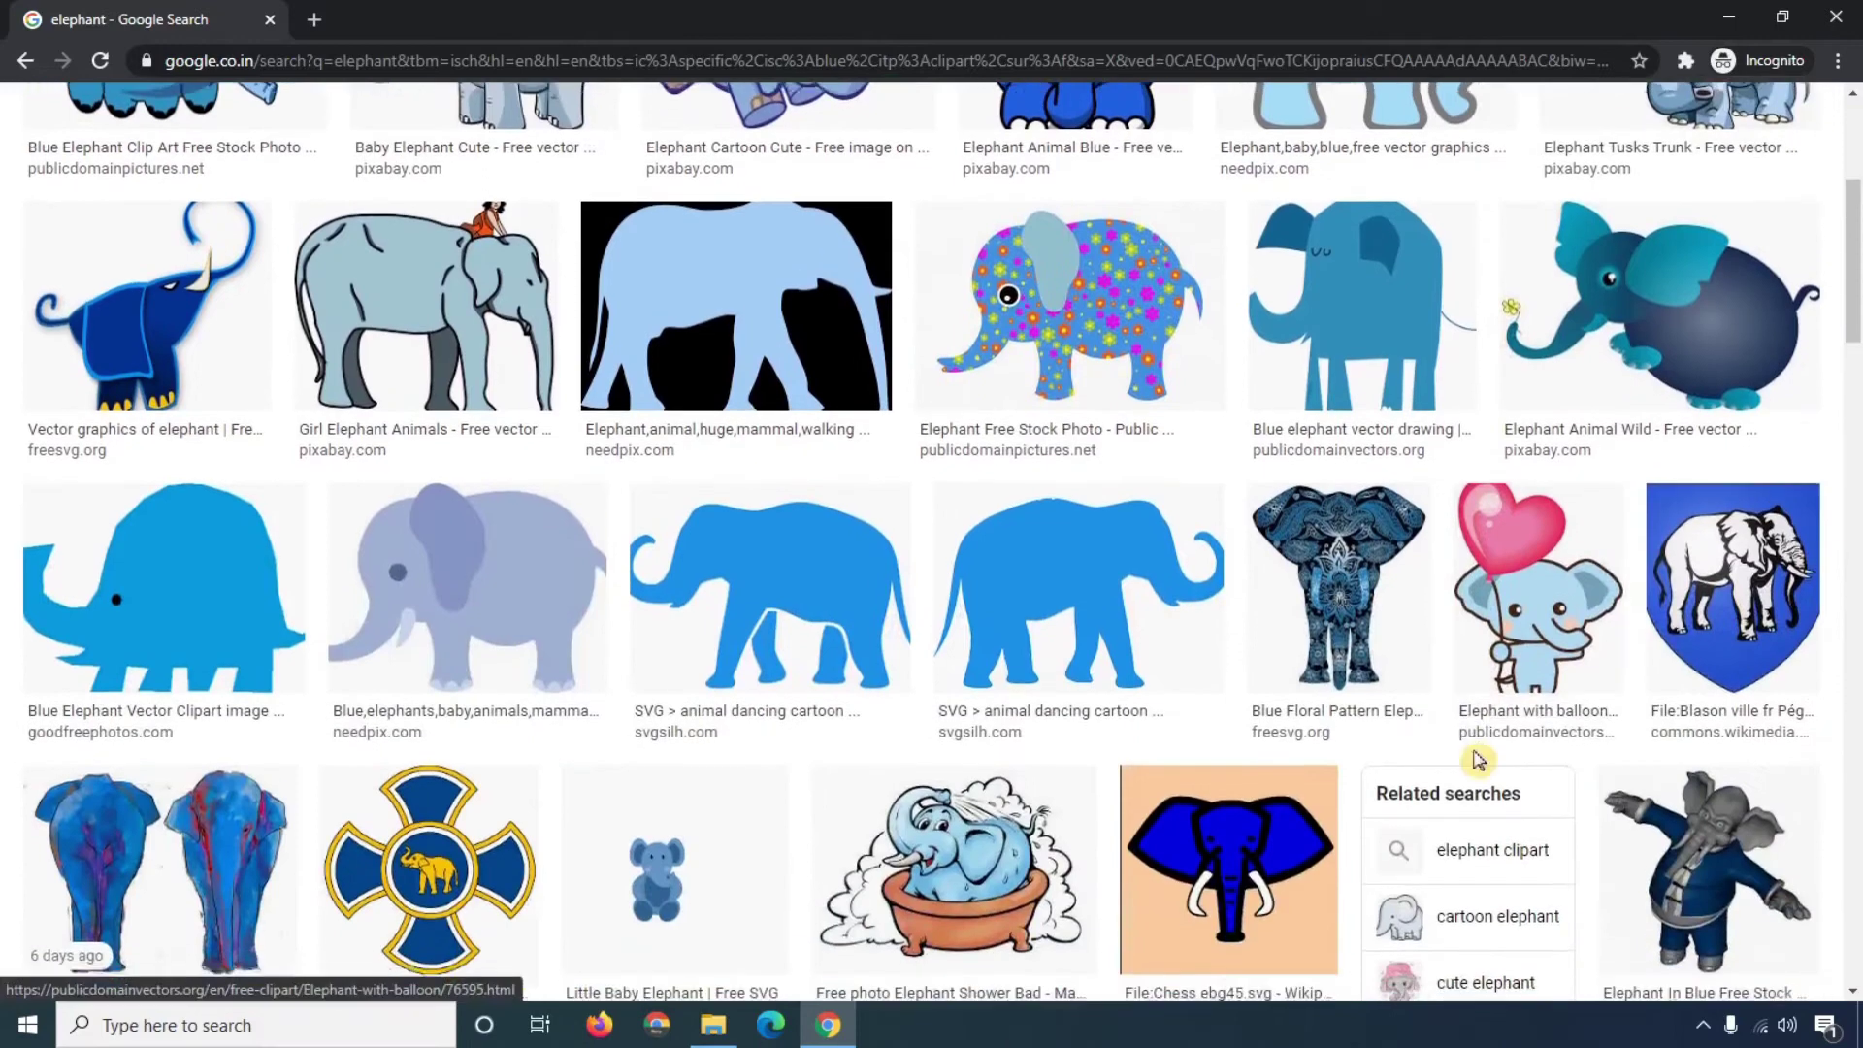
{"action": "scroll", "coordinate": [1475, 762], "scroll_direction": "down", "scroll_amount": 10}
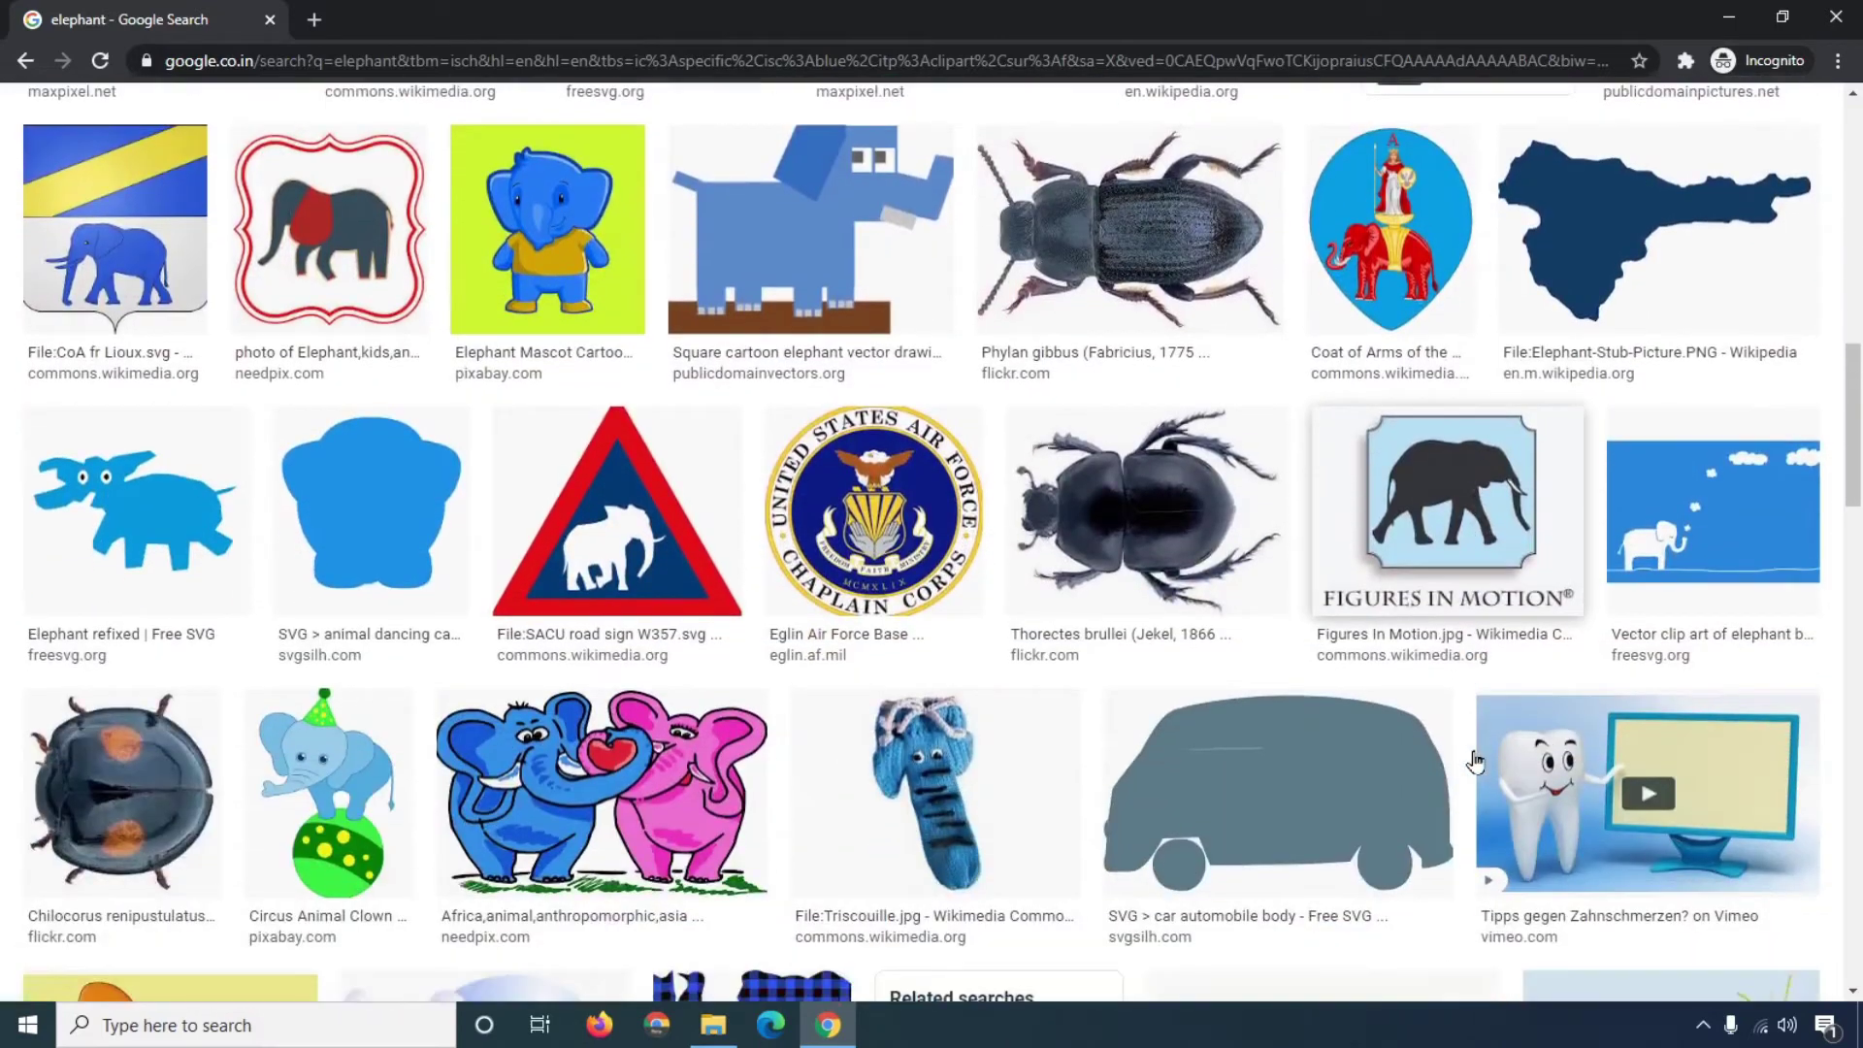
{"action": "scroll", "coordinate": [1475, 761], "scroll_direction": "up", "scroll_amount": 9}
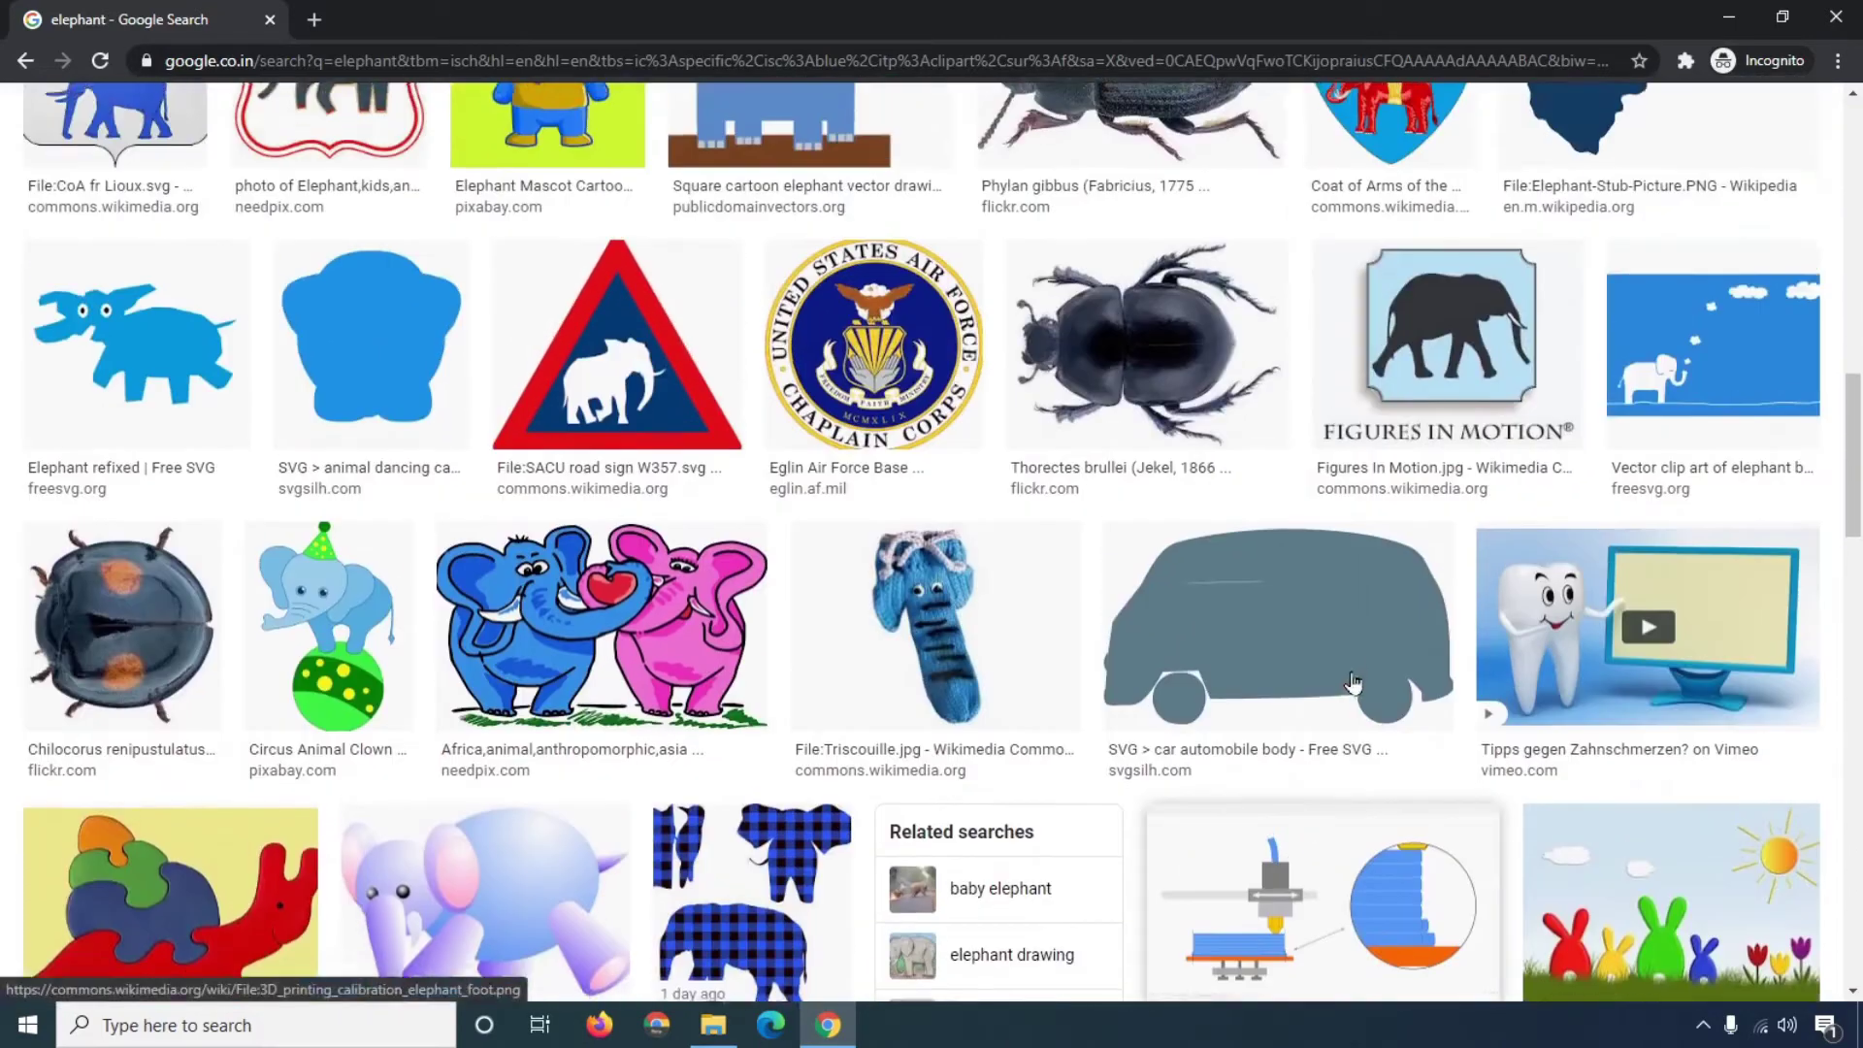
{"action": "scroll", "coordinate": [1353, 682], "scroll_direction": "up", "scroll_amount": 10}
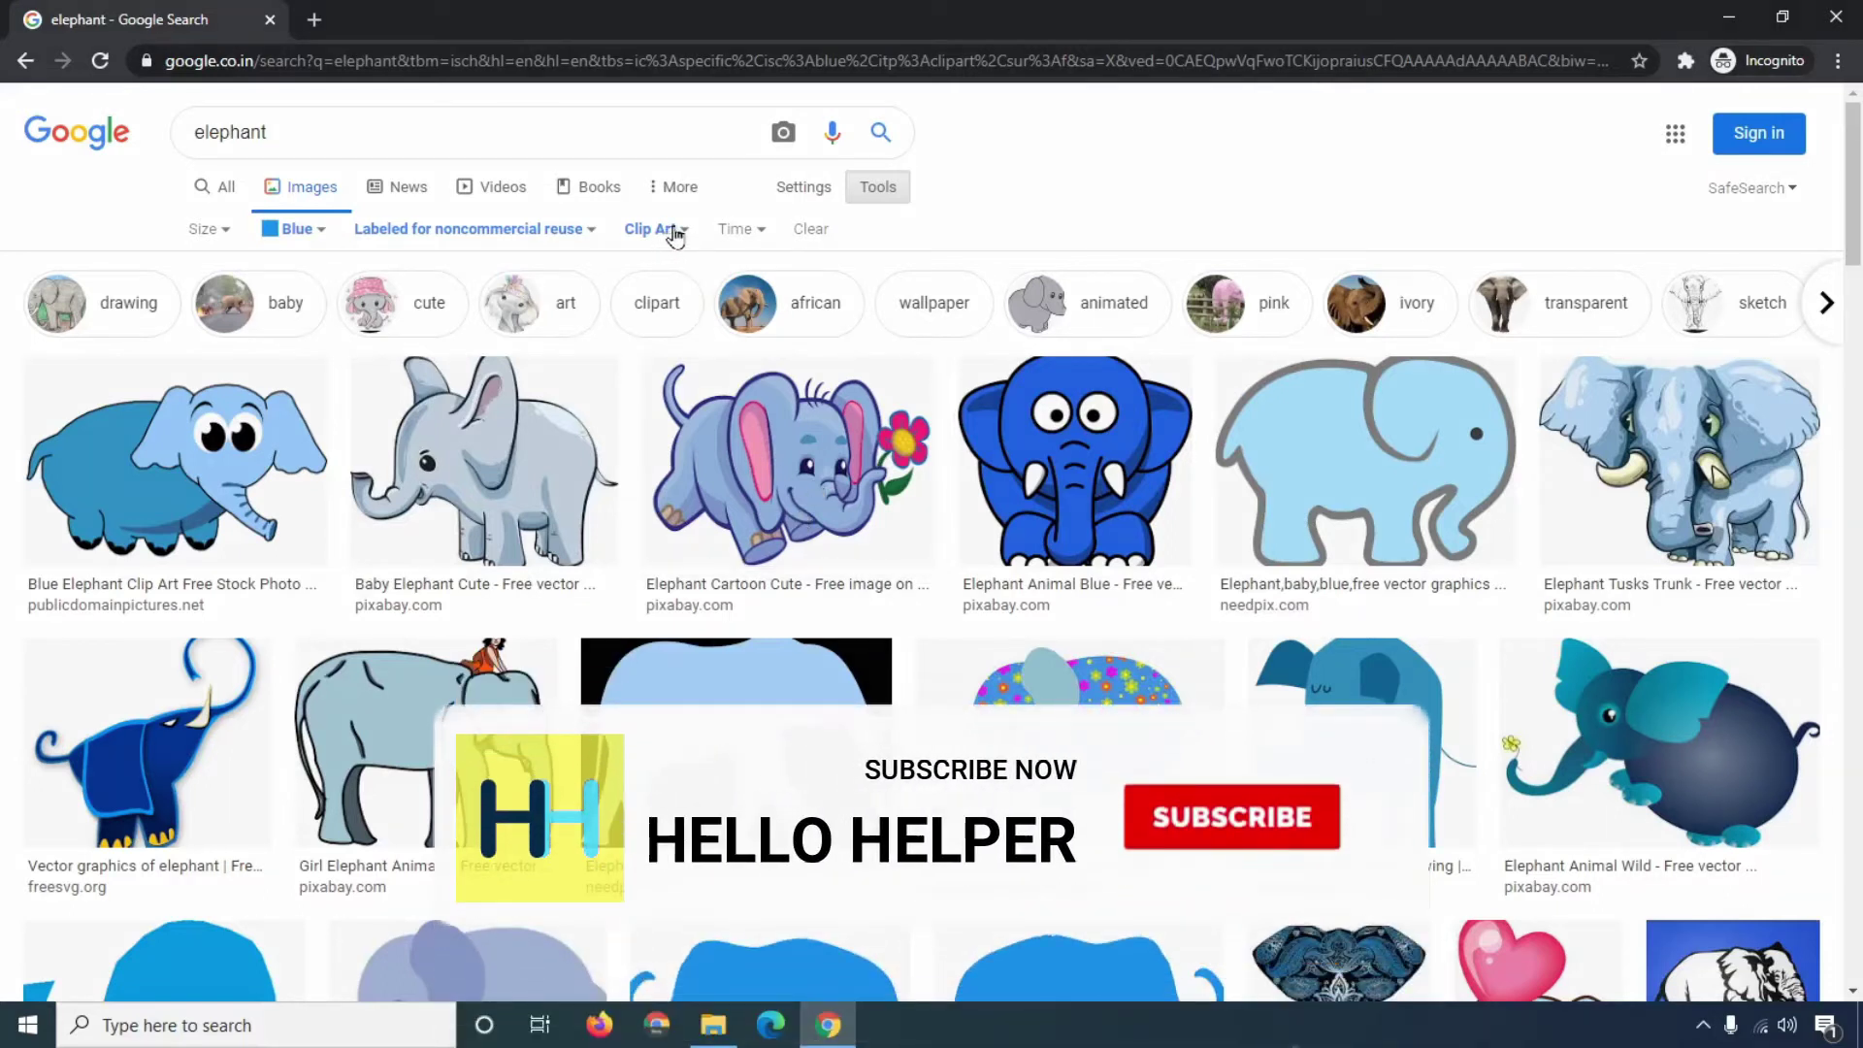
Change the type filter to Line Drawing, then to GIF, leaving three GIFs.
{"action": "left_click", "coordinate": [651, 229]}
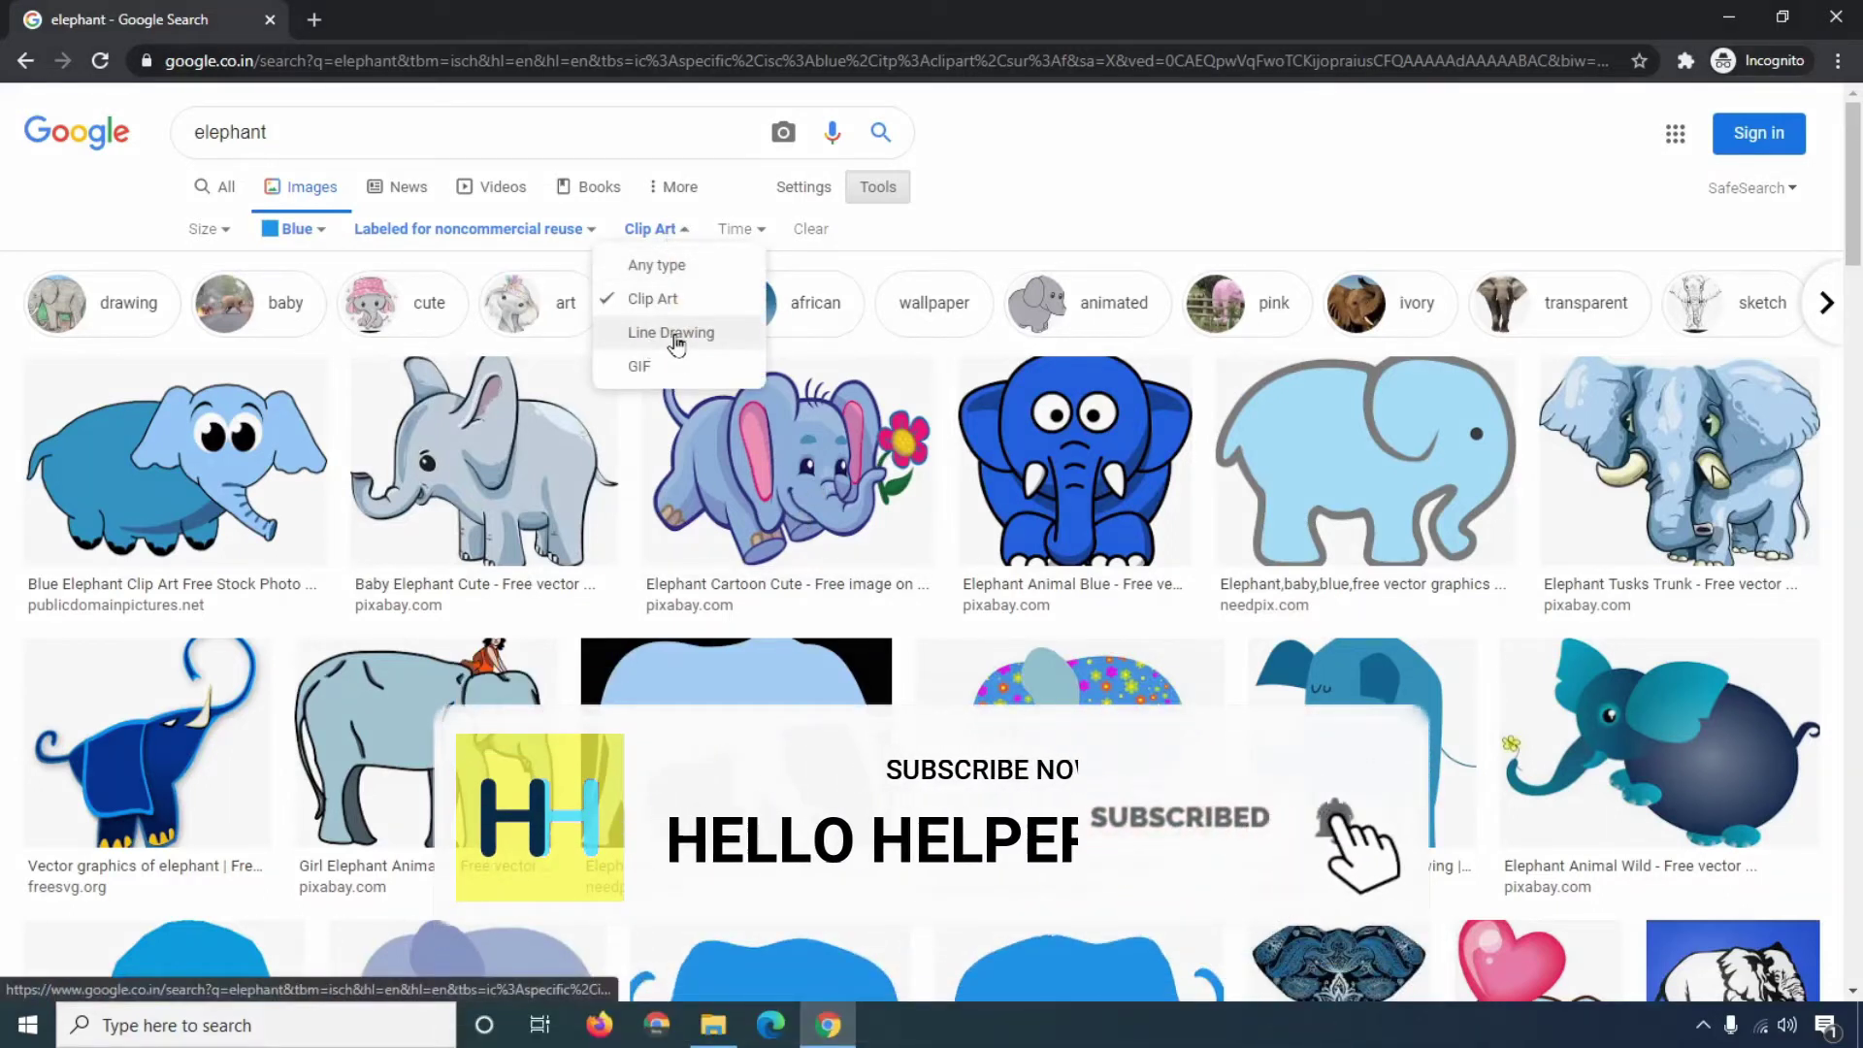
{"action": "left_click", "coordinate": [652, 332]}
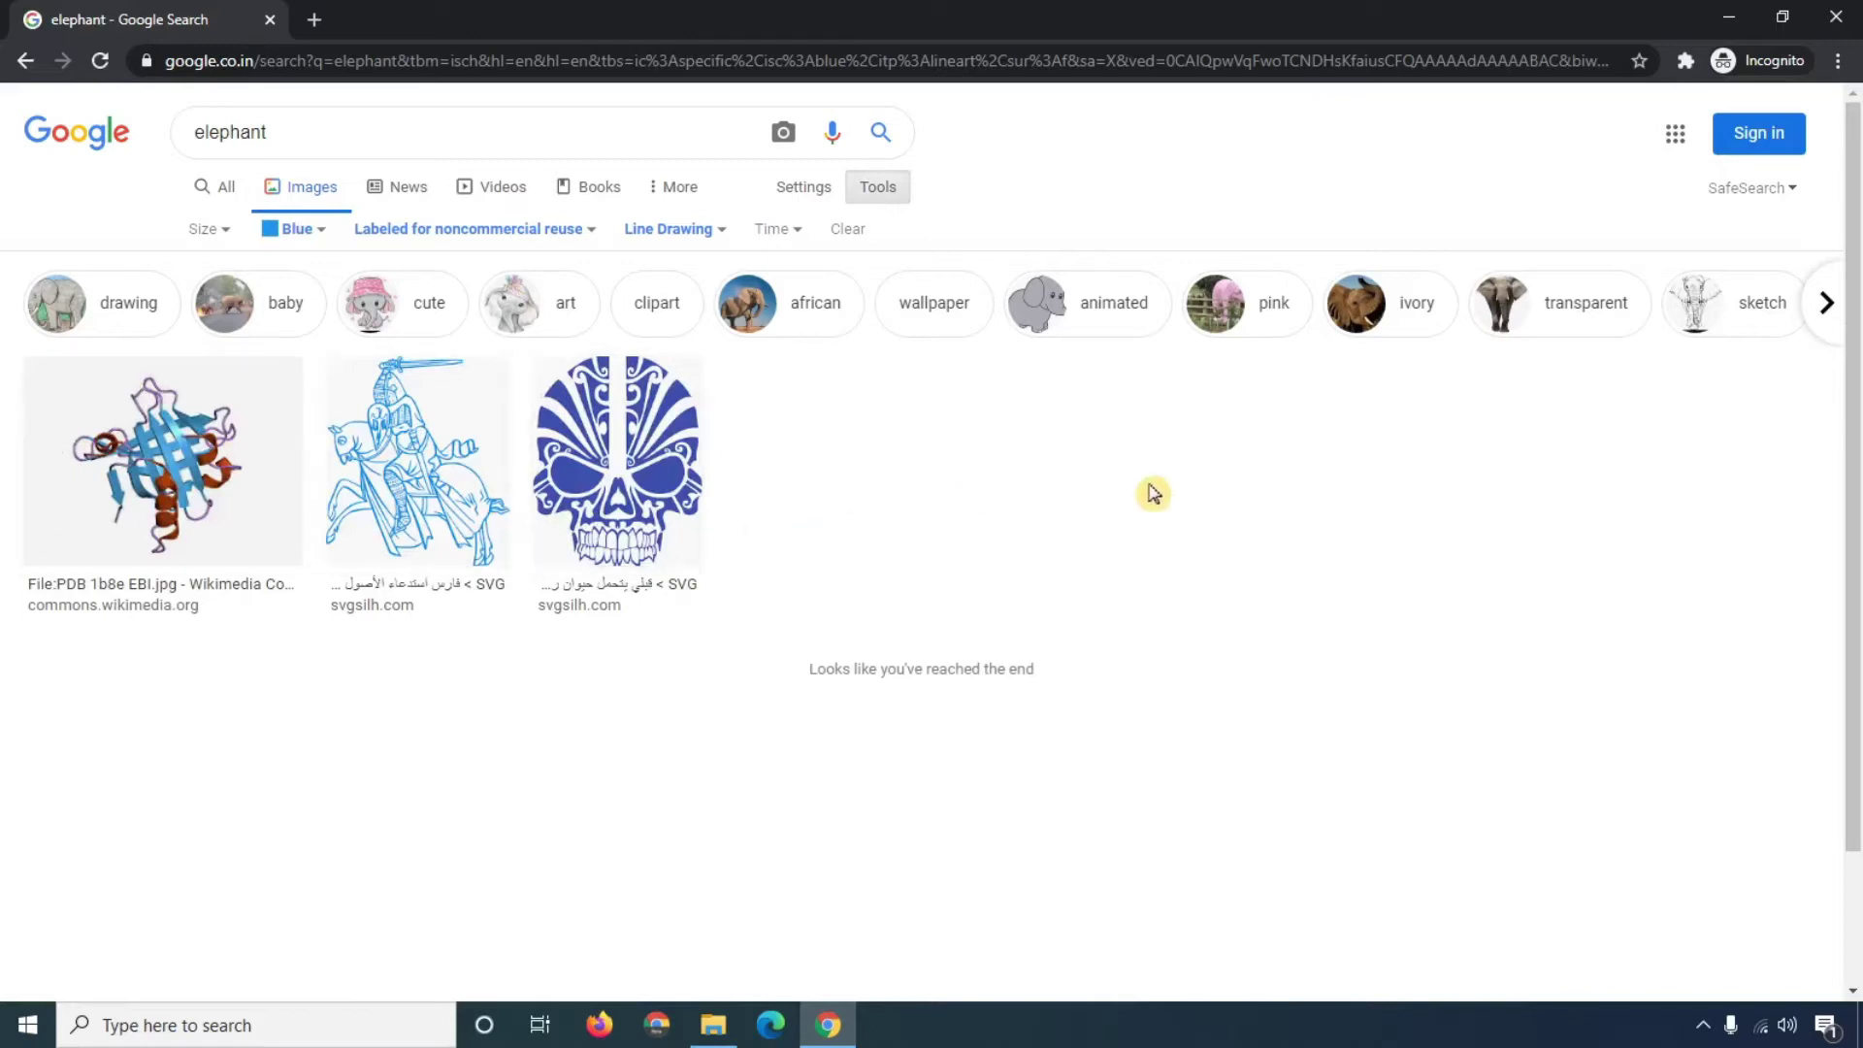
{"action": "left_click", "coordinate": [698, 239]}
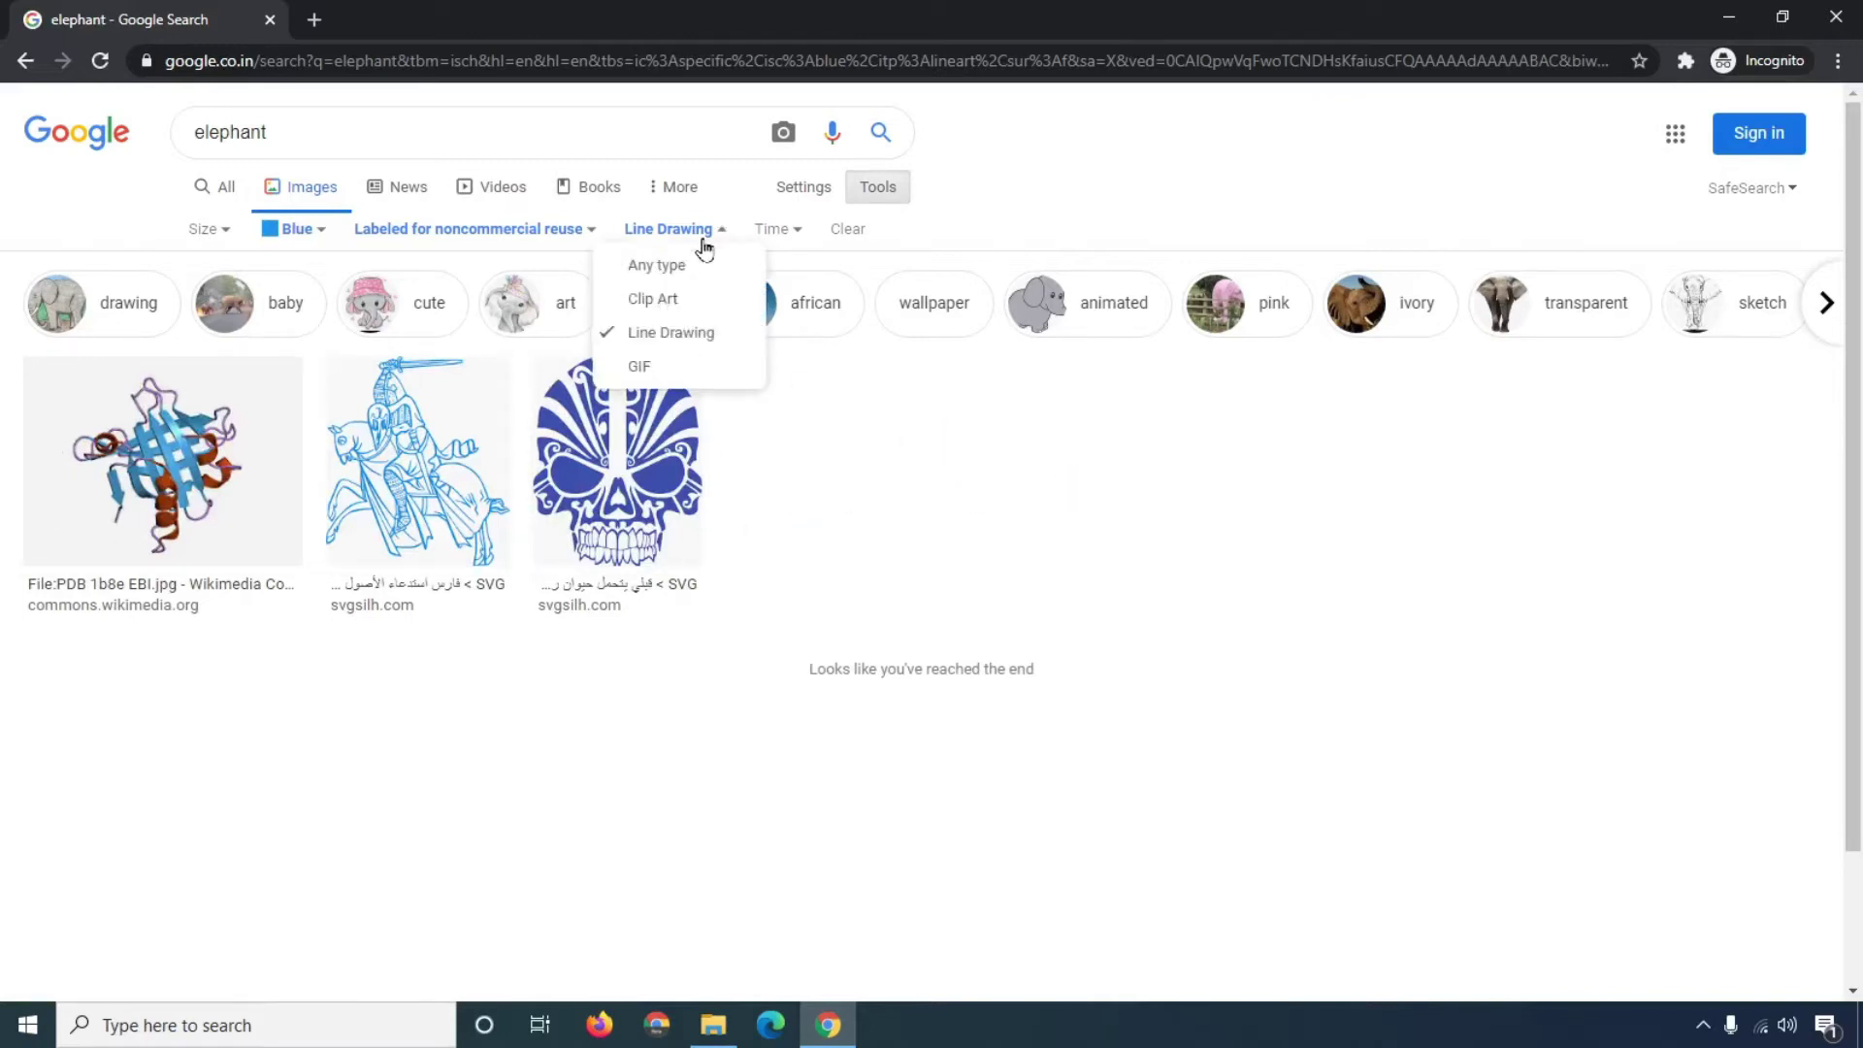
{"action": "left_click", "coordinate": [642, 369]}
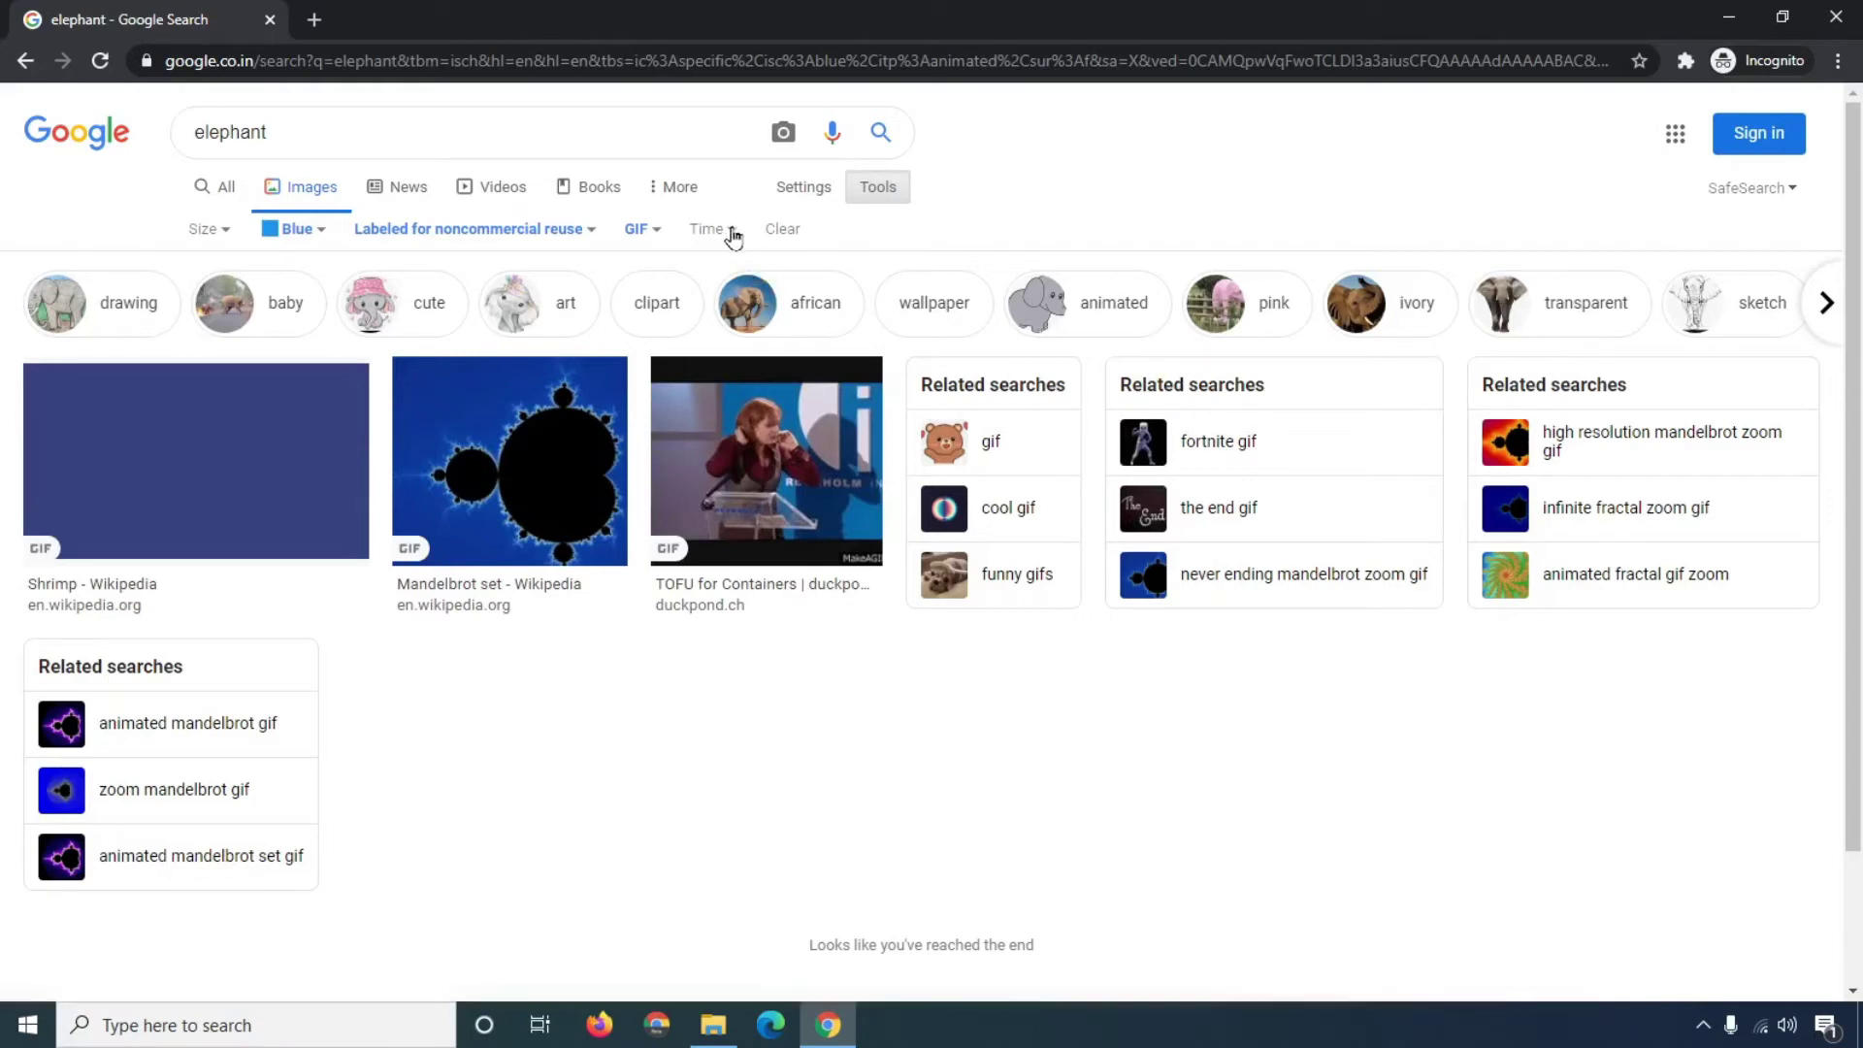
Restrict the youtube image results to the past 24 hours.
{"action": "left_click", "coordinate": [732, 236]}
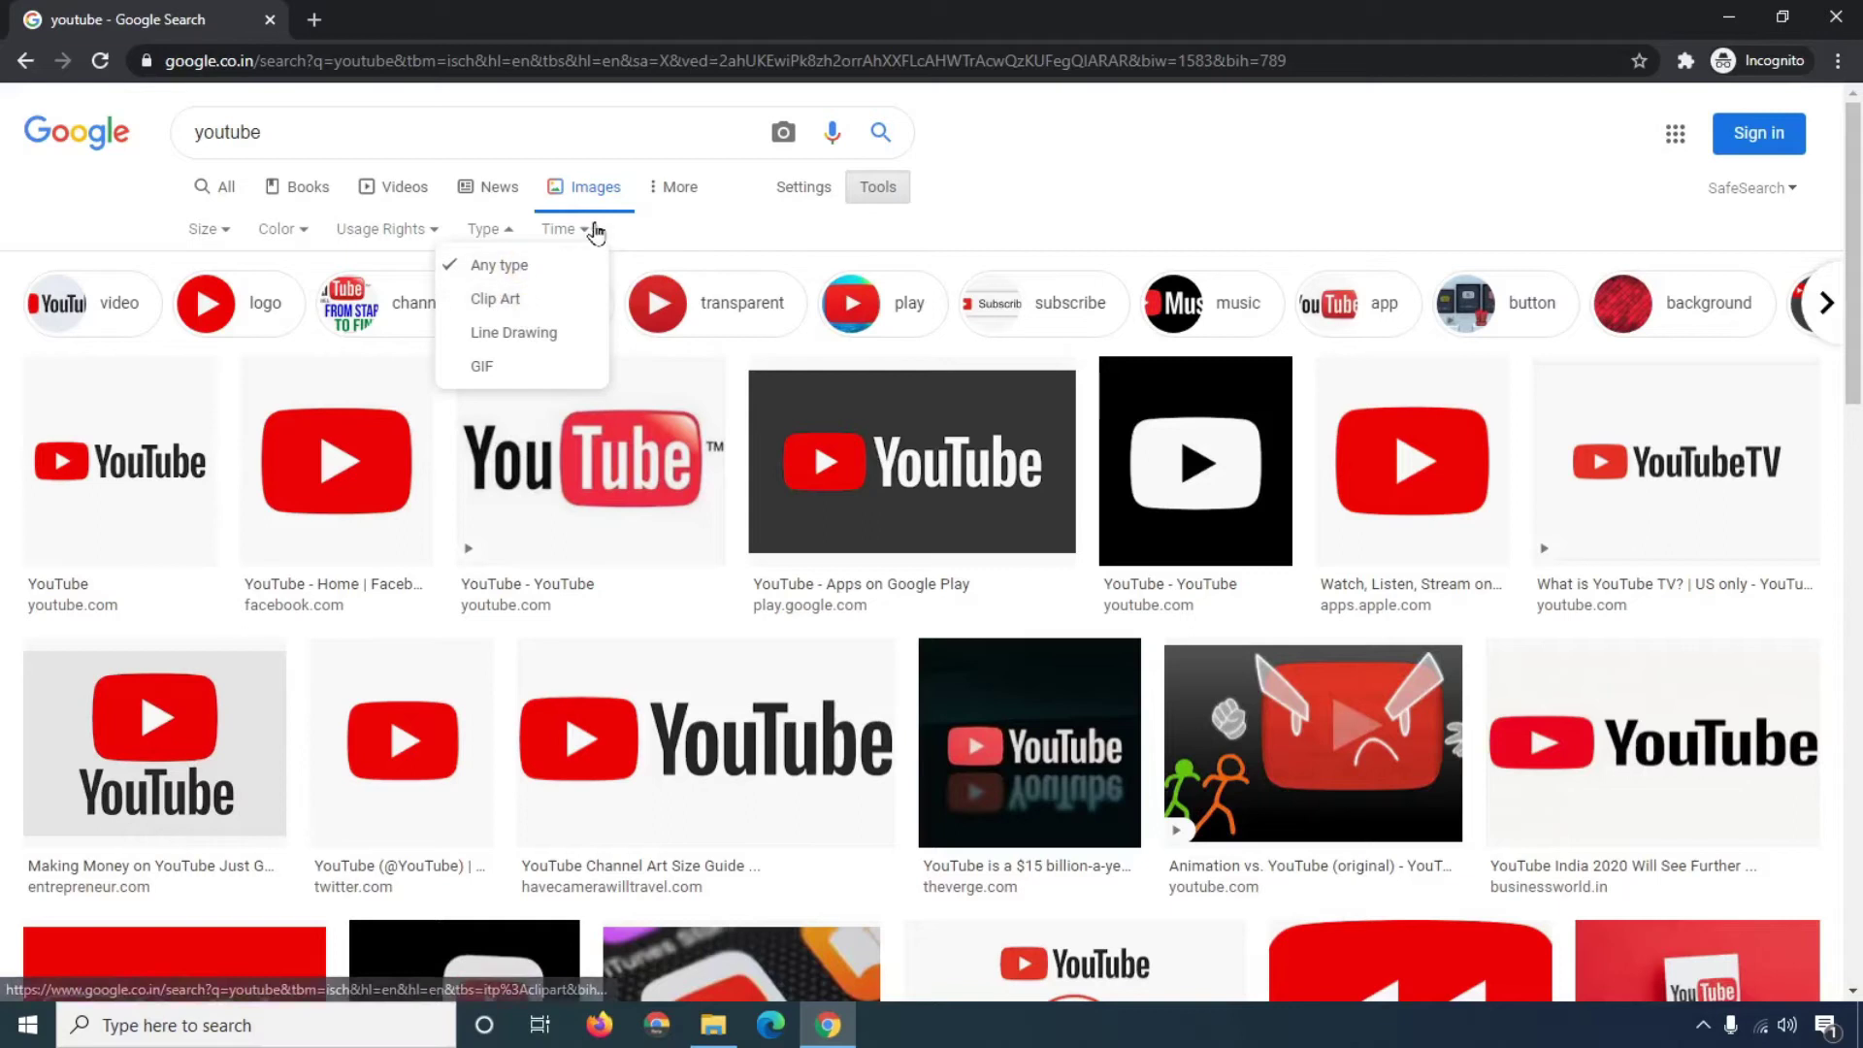
{"action": "left_click", "coordinate": [582, 229]}
{"action": "left_click", "coordinate": [559, 303]}
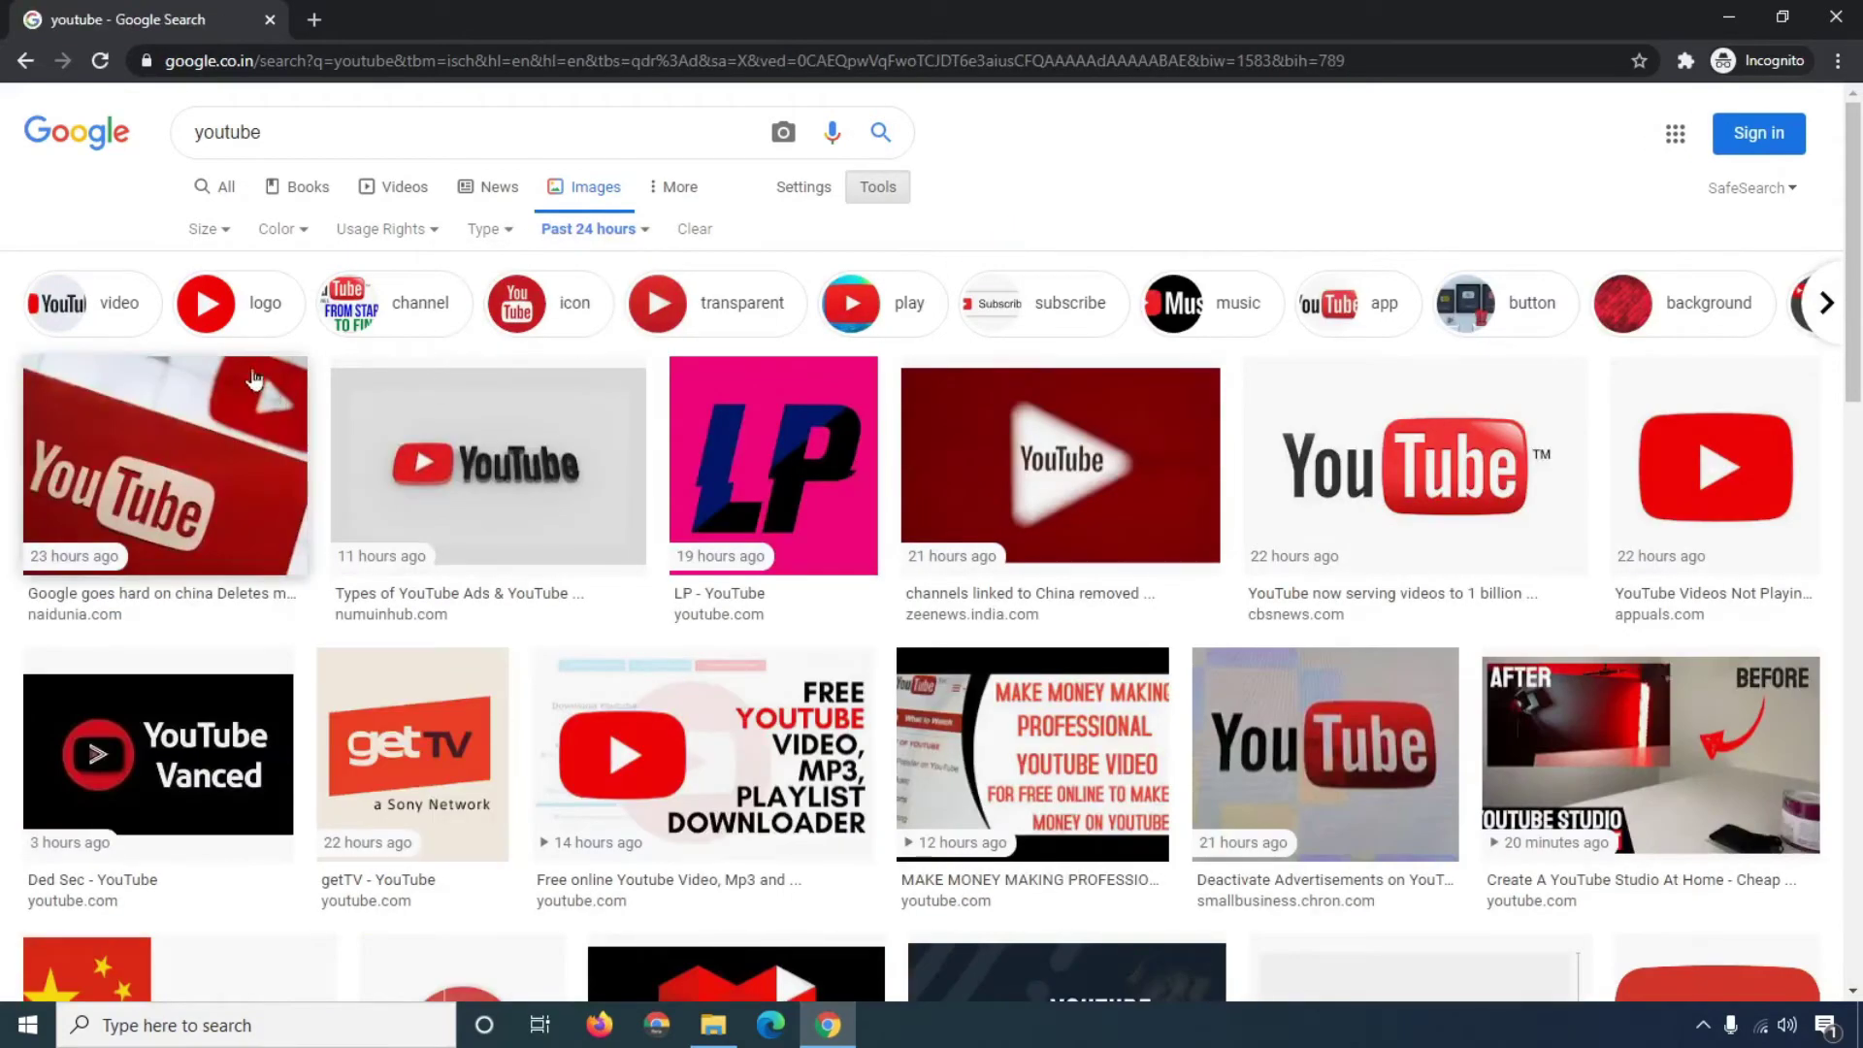
{"action": "scroll", "coordinate": [1437, 756], "scroll_direction": "down", "scroll_amount": 2}
{"action": "scroll", "coordinate": [1437, 756], "scroll_direction": "down", "scroll_amount": 5}
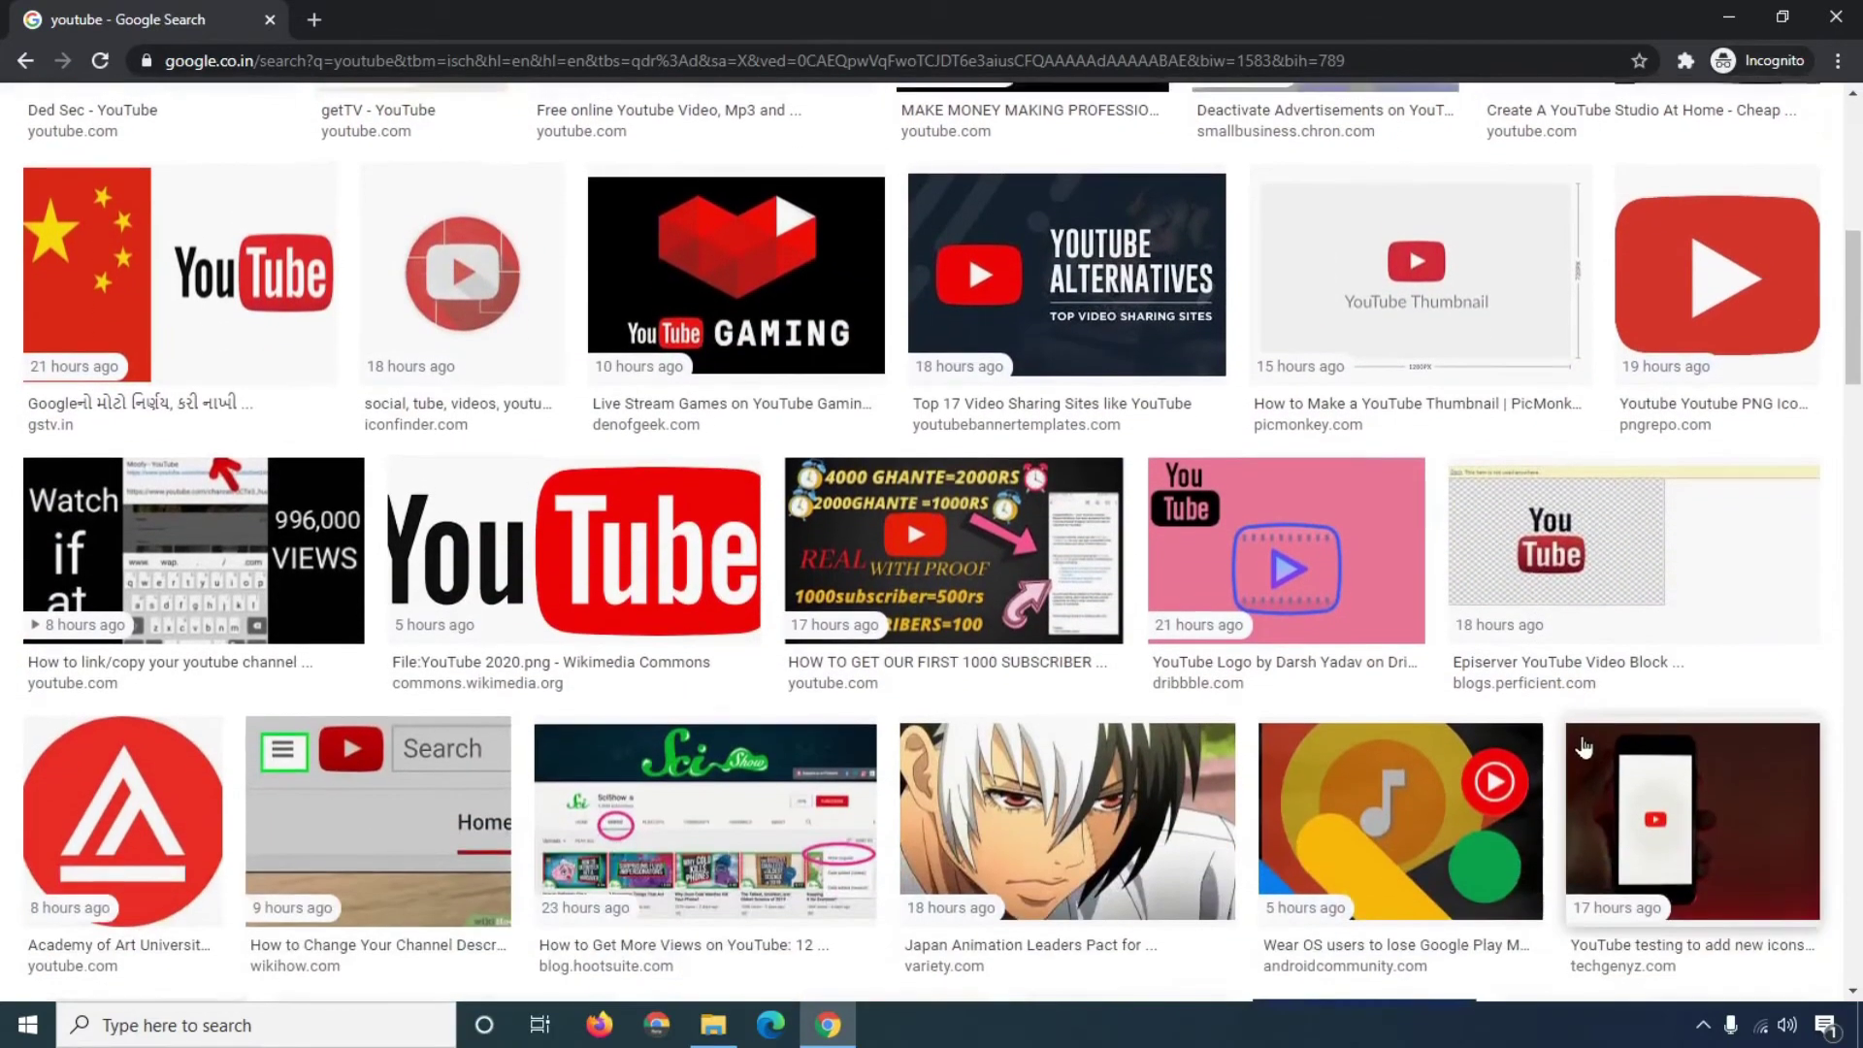
{"action": "scroll", "coordinate": [572, 359], "scroll_direction": "up", "scroll_amount": 7}
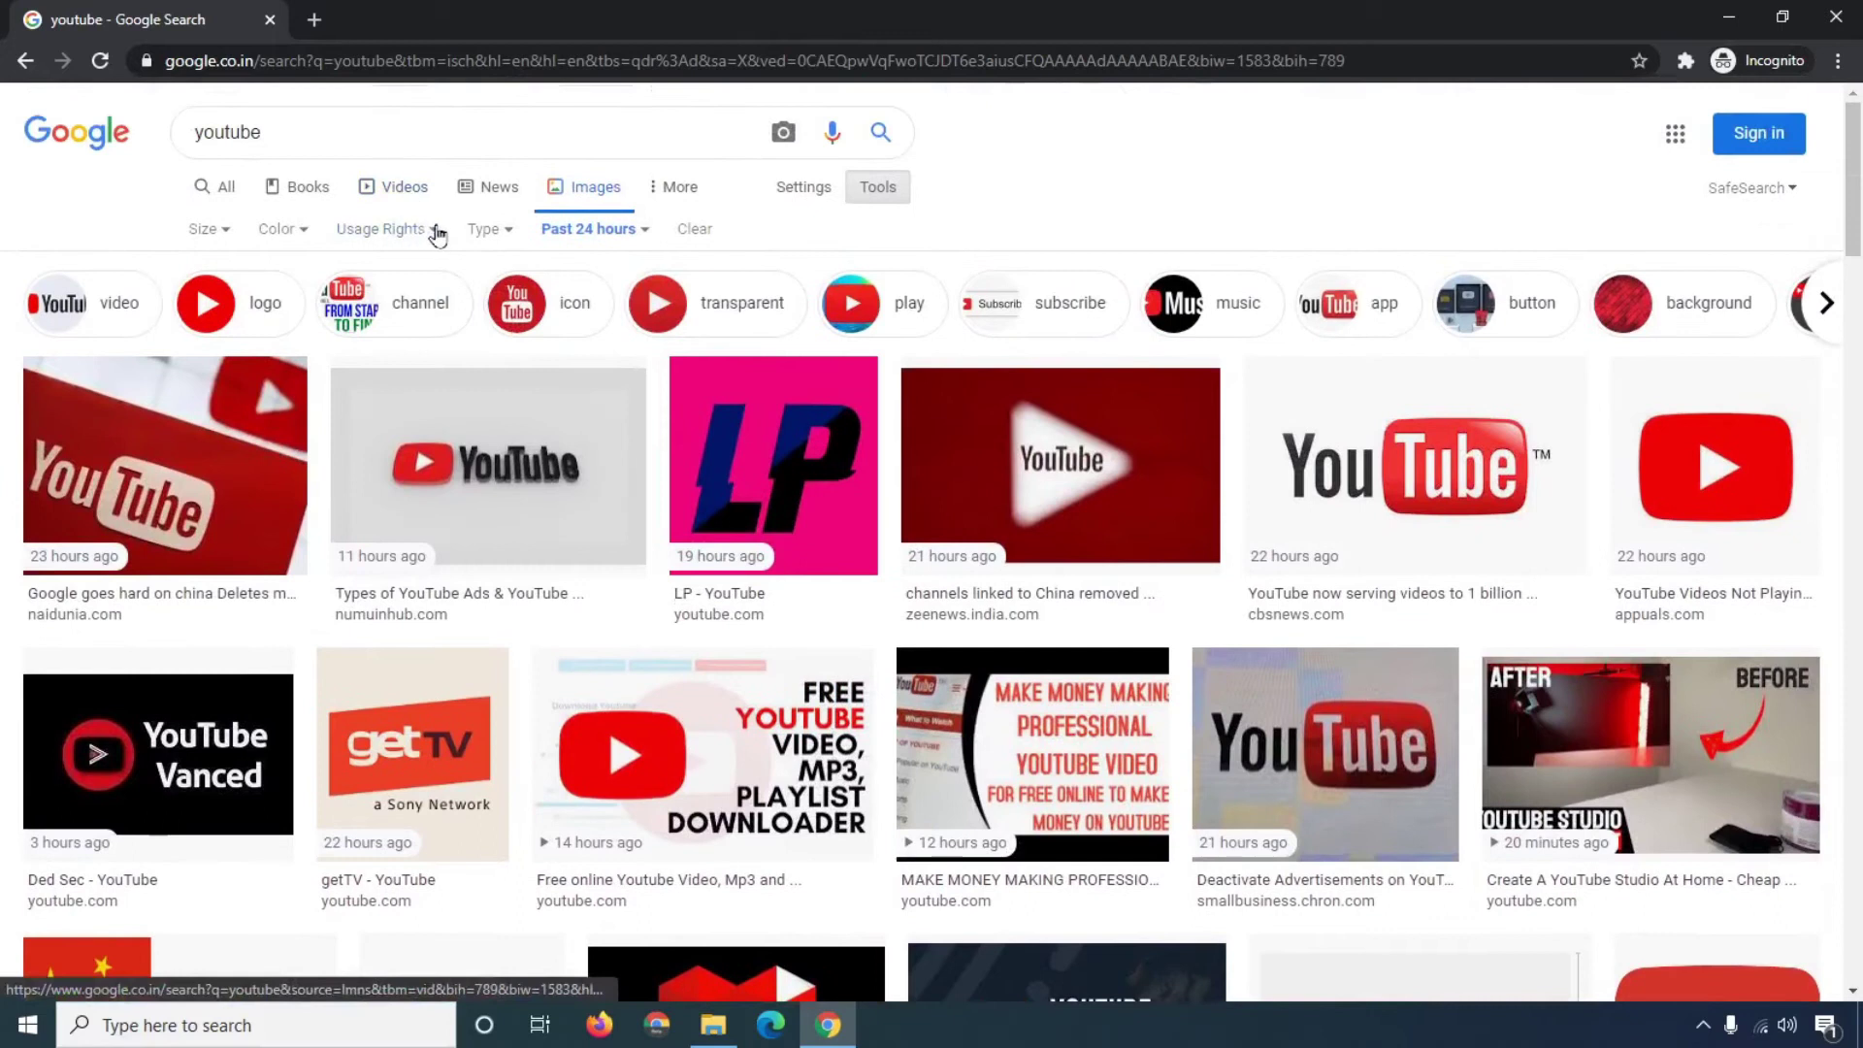
Look through the Usage Rights, Type, Size and Color filter options.
{"action": "left_click", "coordinate": [437, 231]}
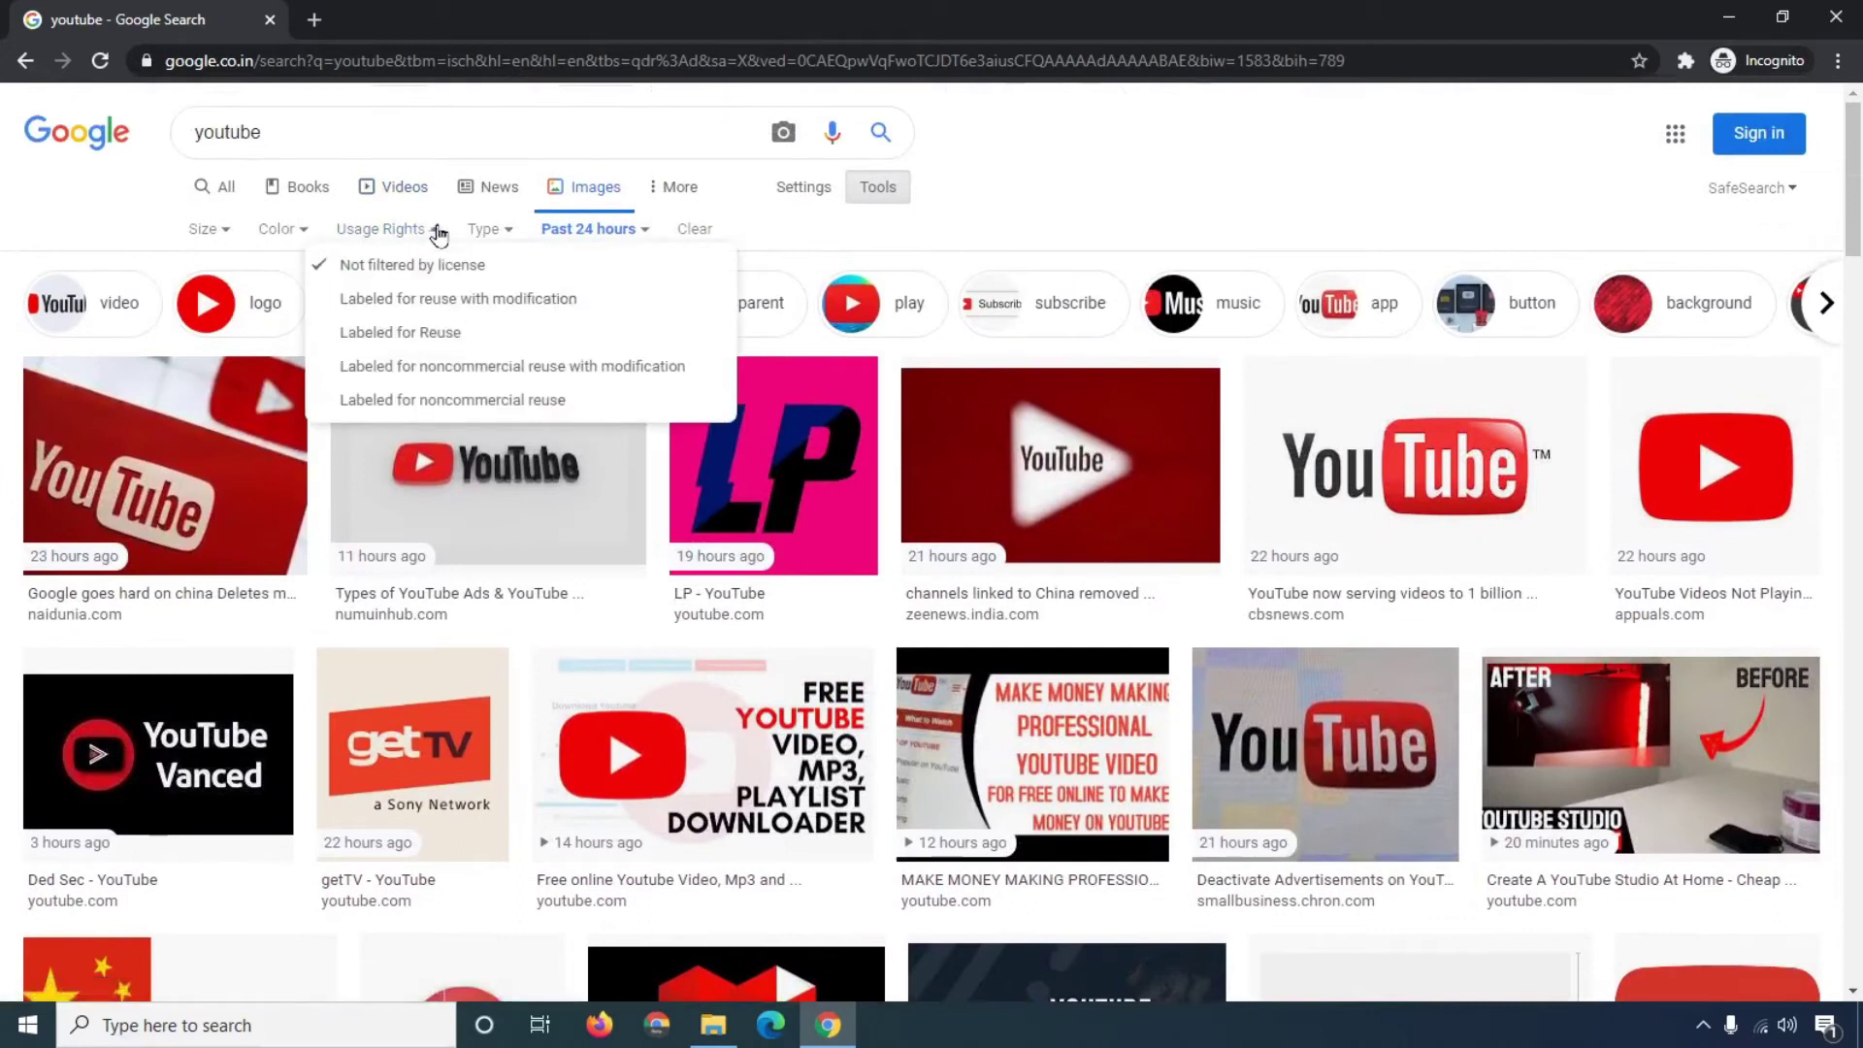
{"action": "left_click", "coordinate": [504, 231]}
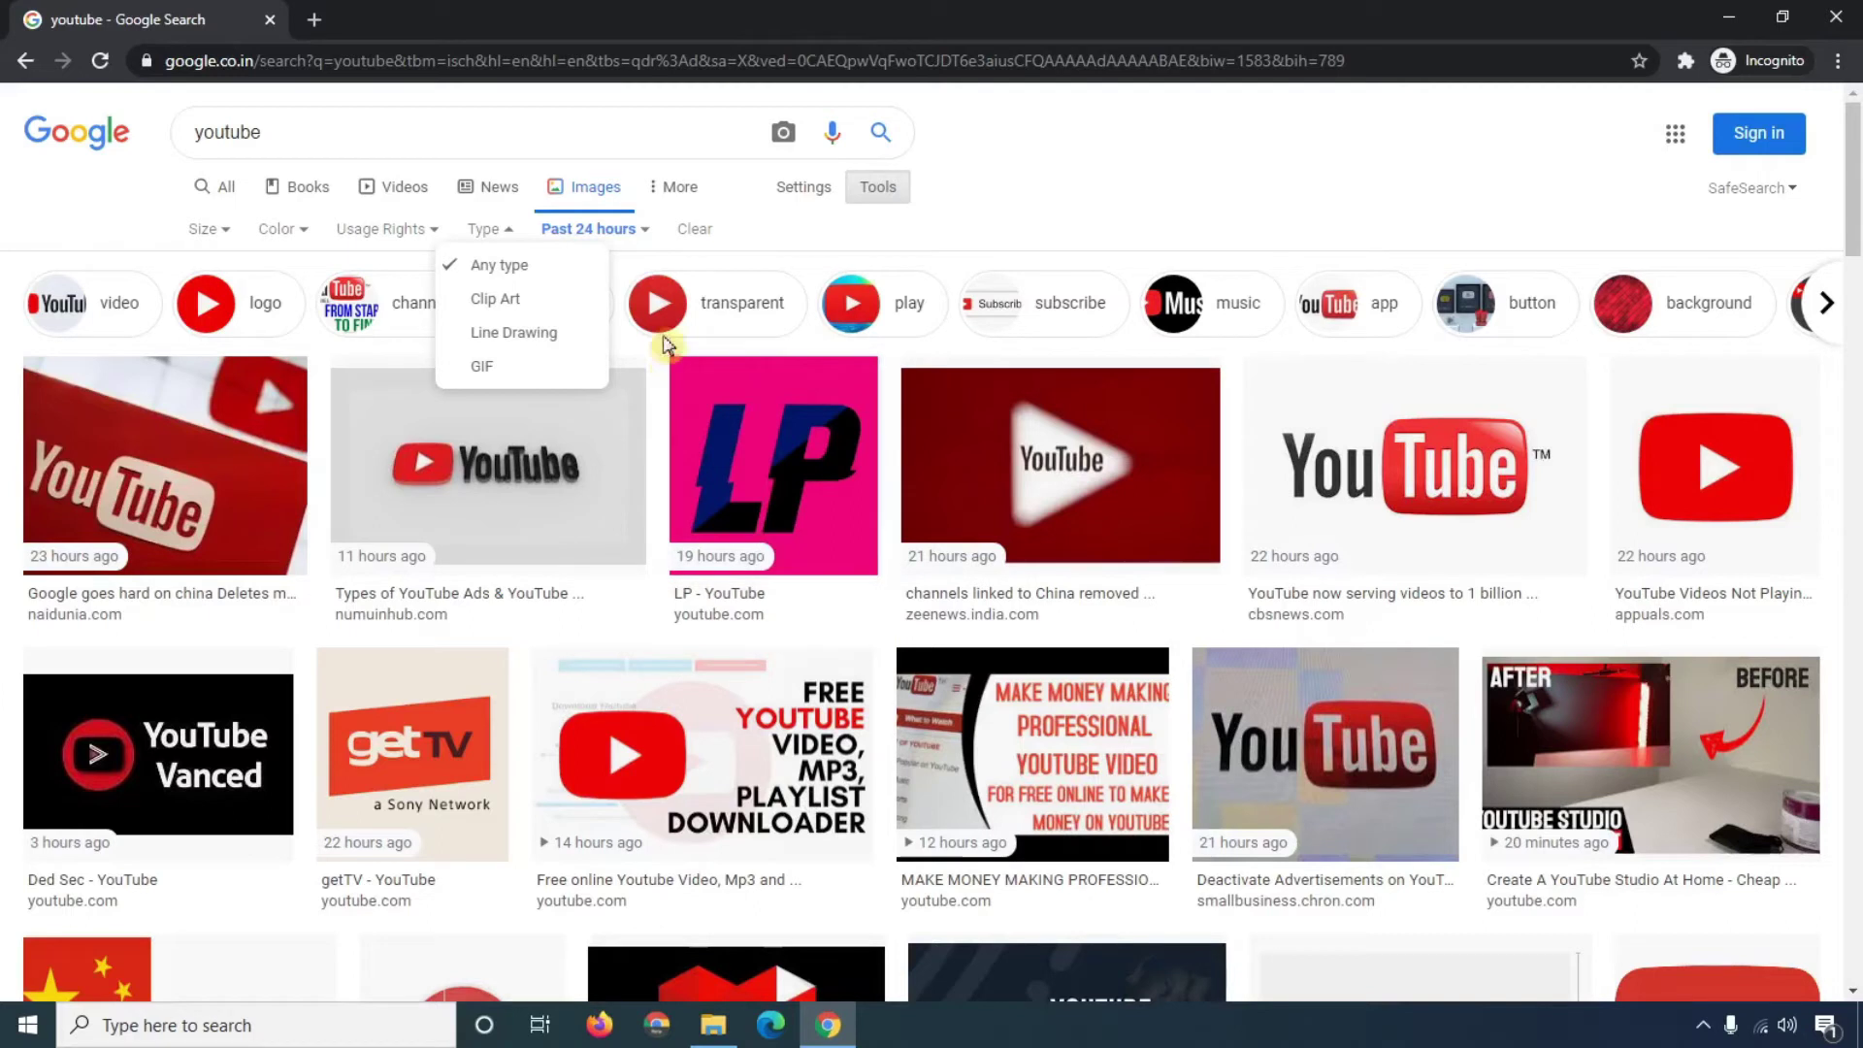
{"action": "left_click", "coordinate": [207, 230]}
{"action": "left_click", "coordinate": [281, 229]}
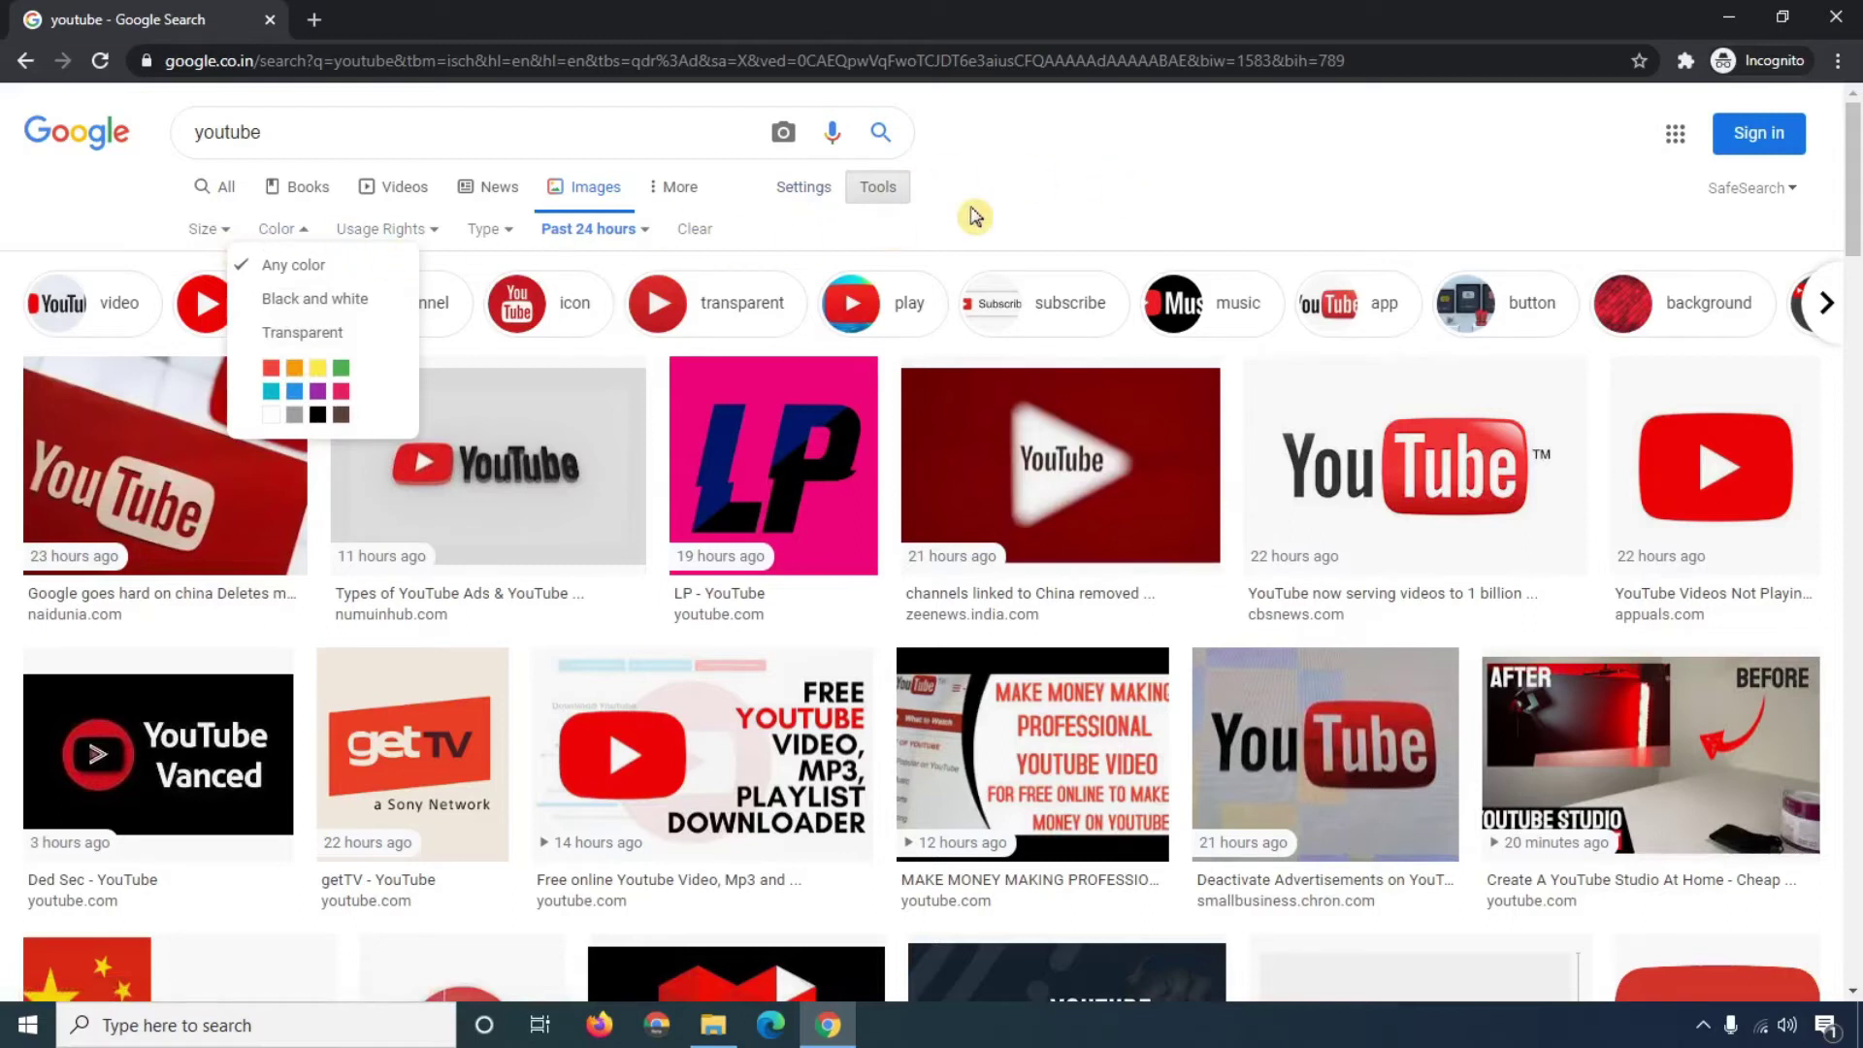
Filter the youtube results to Large, green and labeled for reuse with modification, leaving seven images.
{"action": "left_click", "coordinate": [214, 231]}
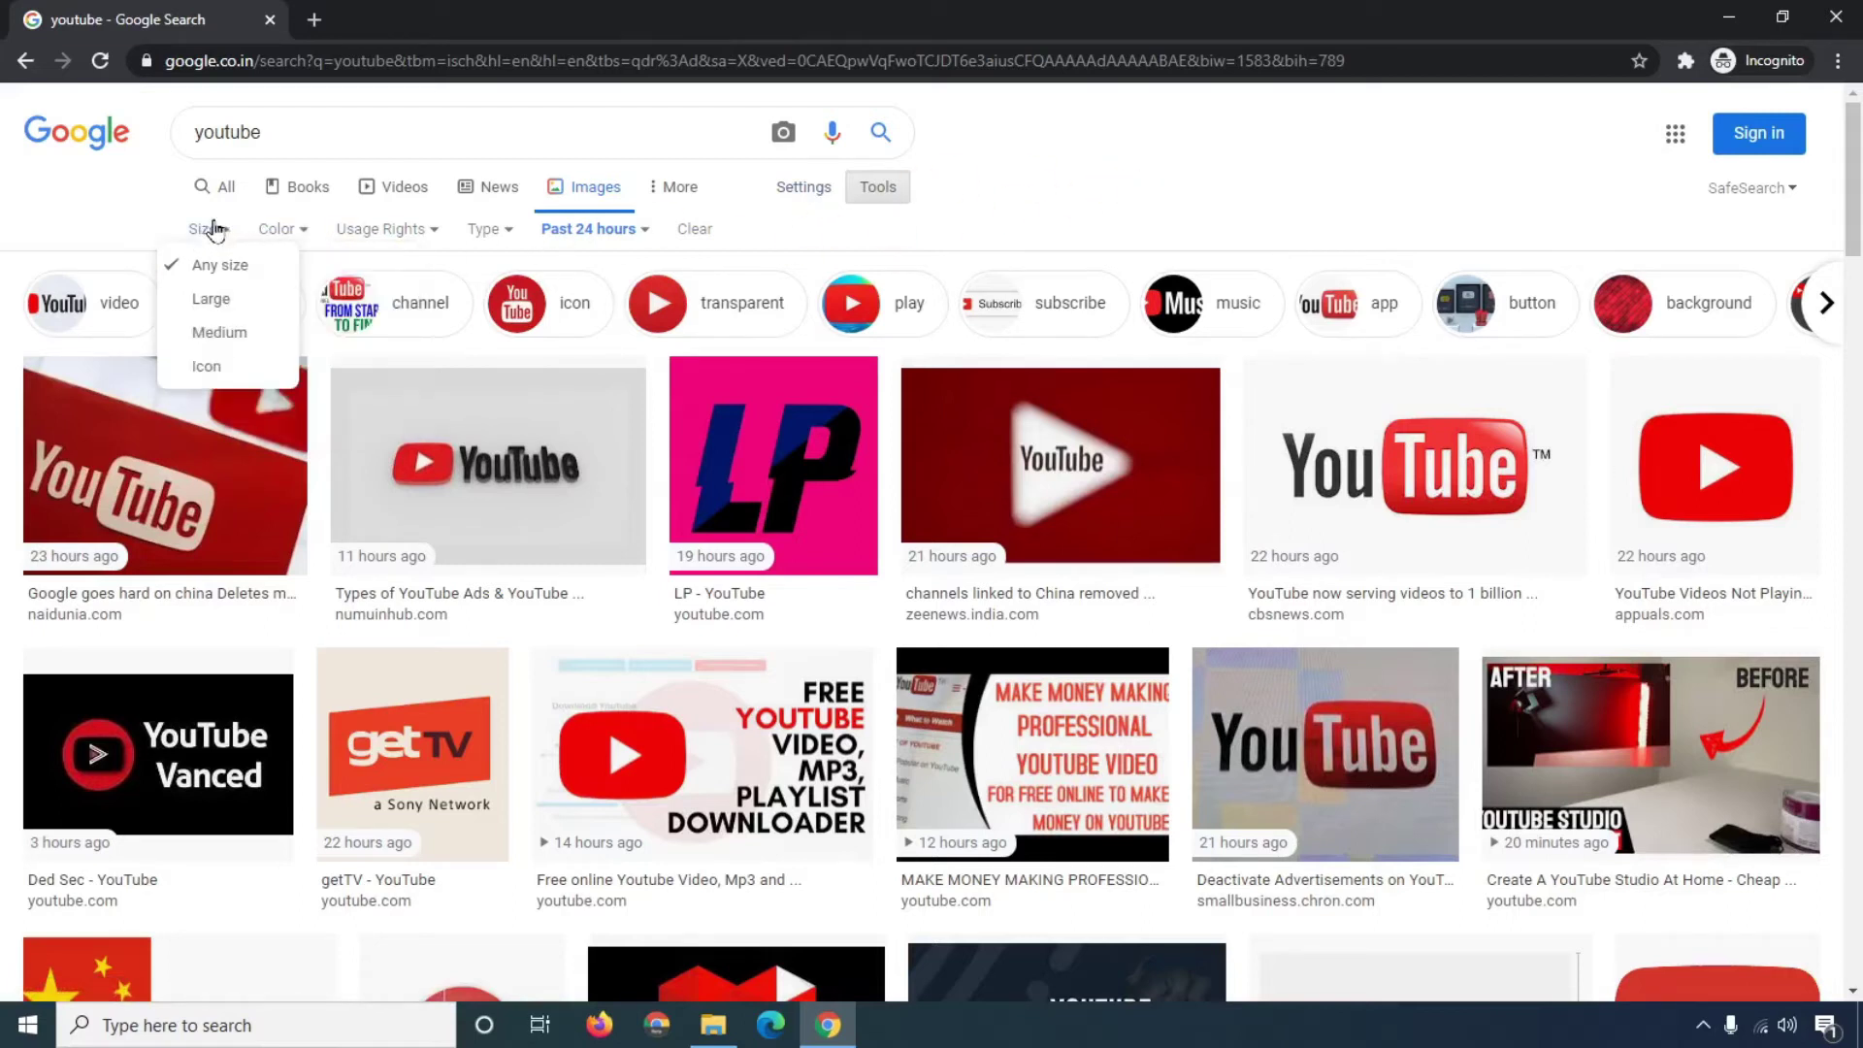
{"action": "left_click", "coordinate": [212, 302]}
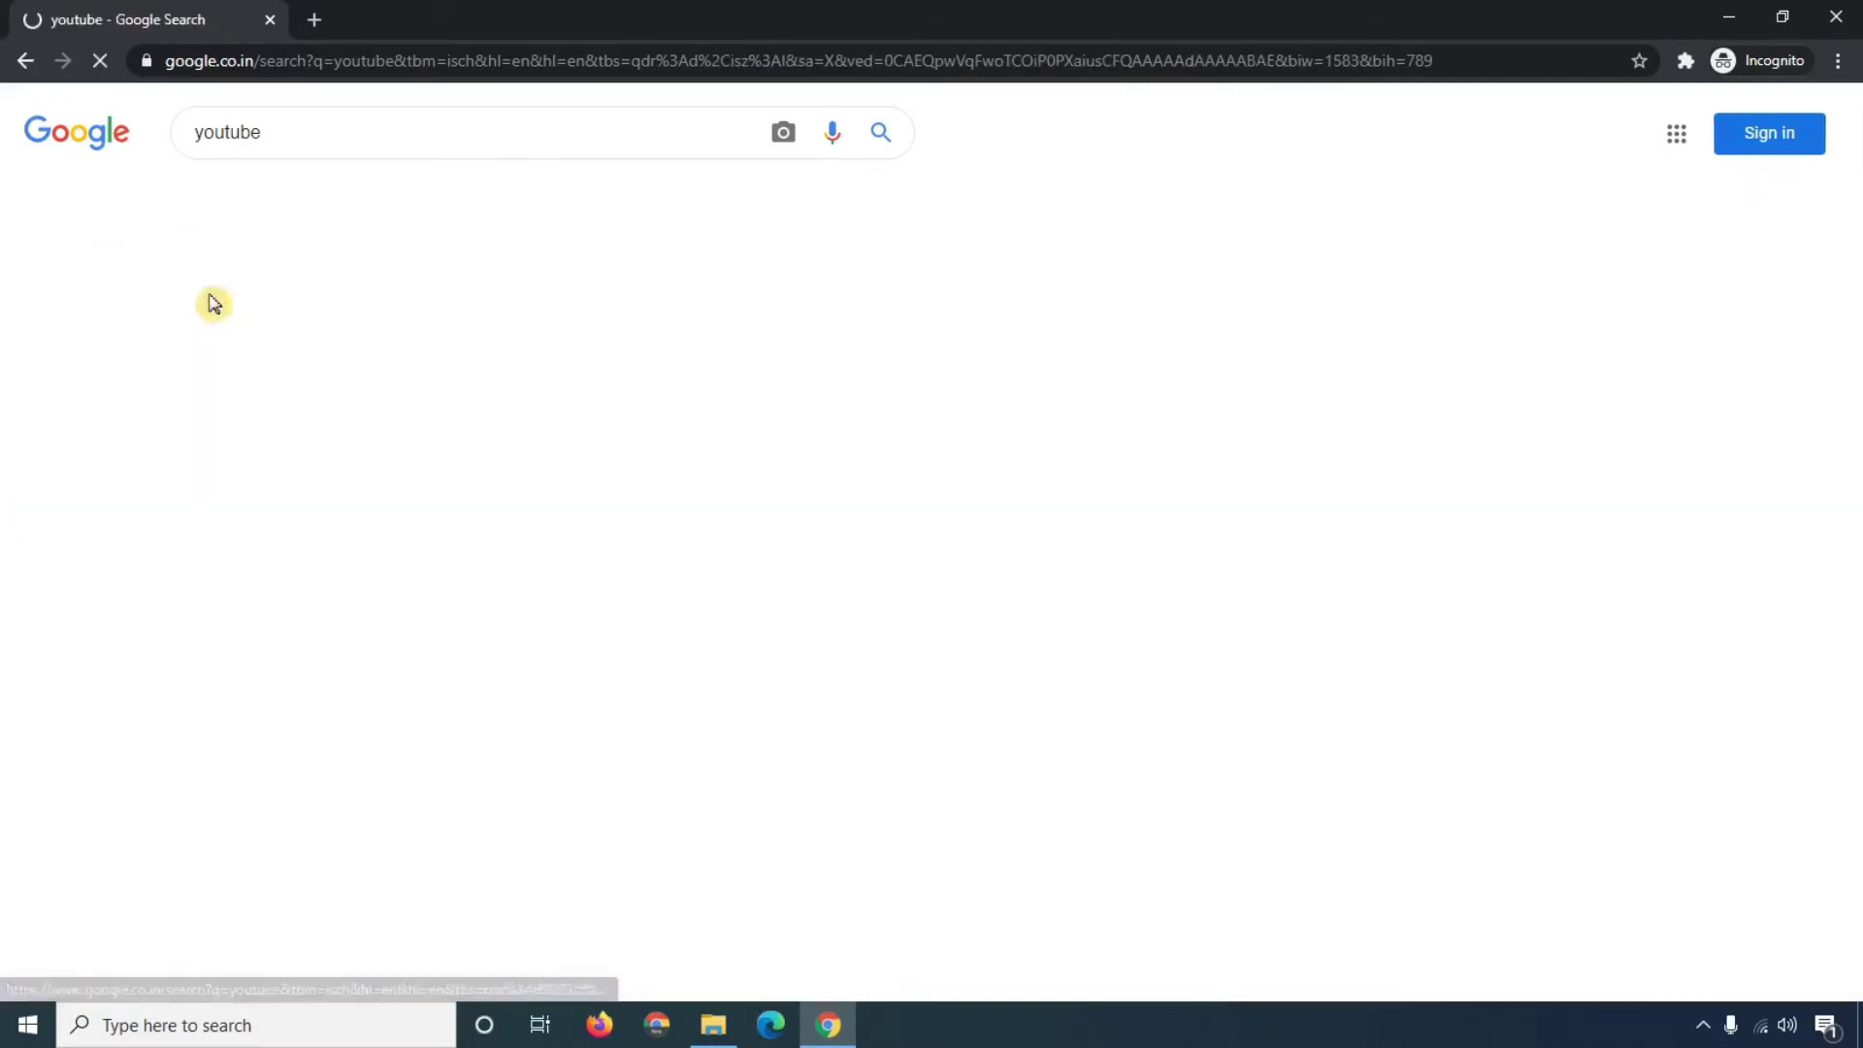
{"action": "left_click", "coordinate": [313, 233]}
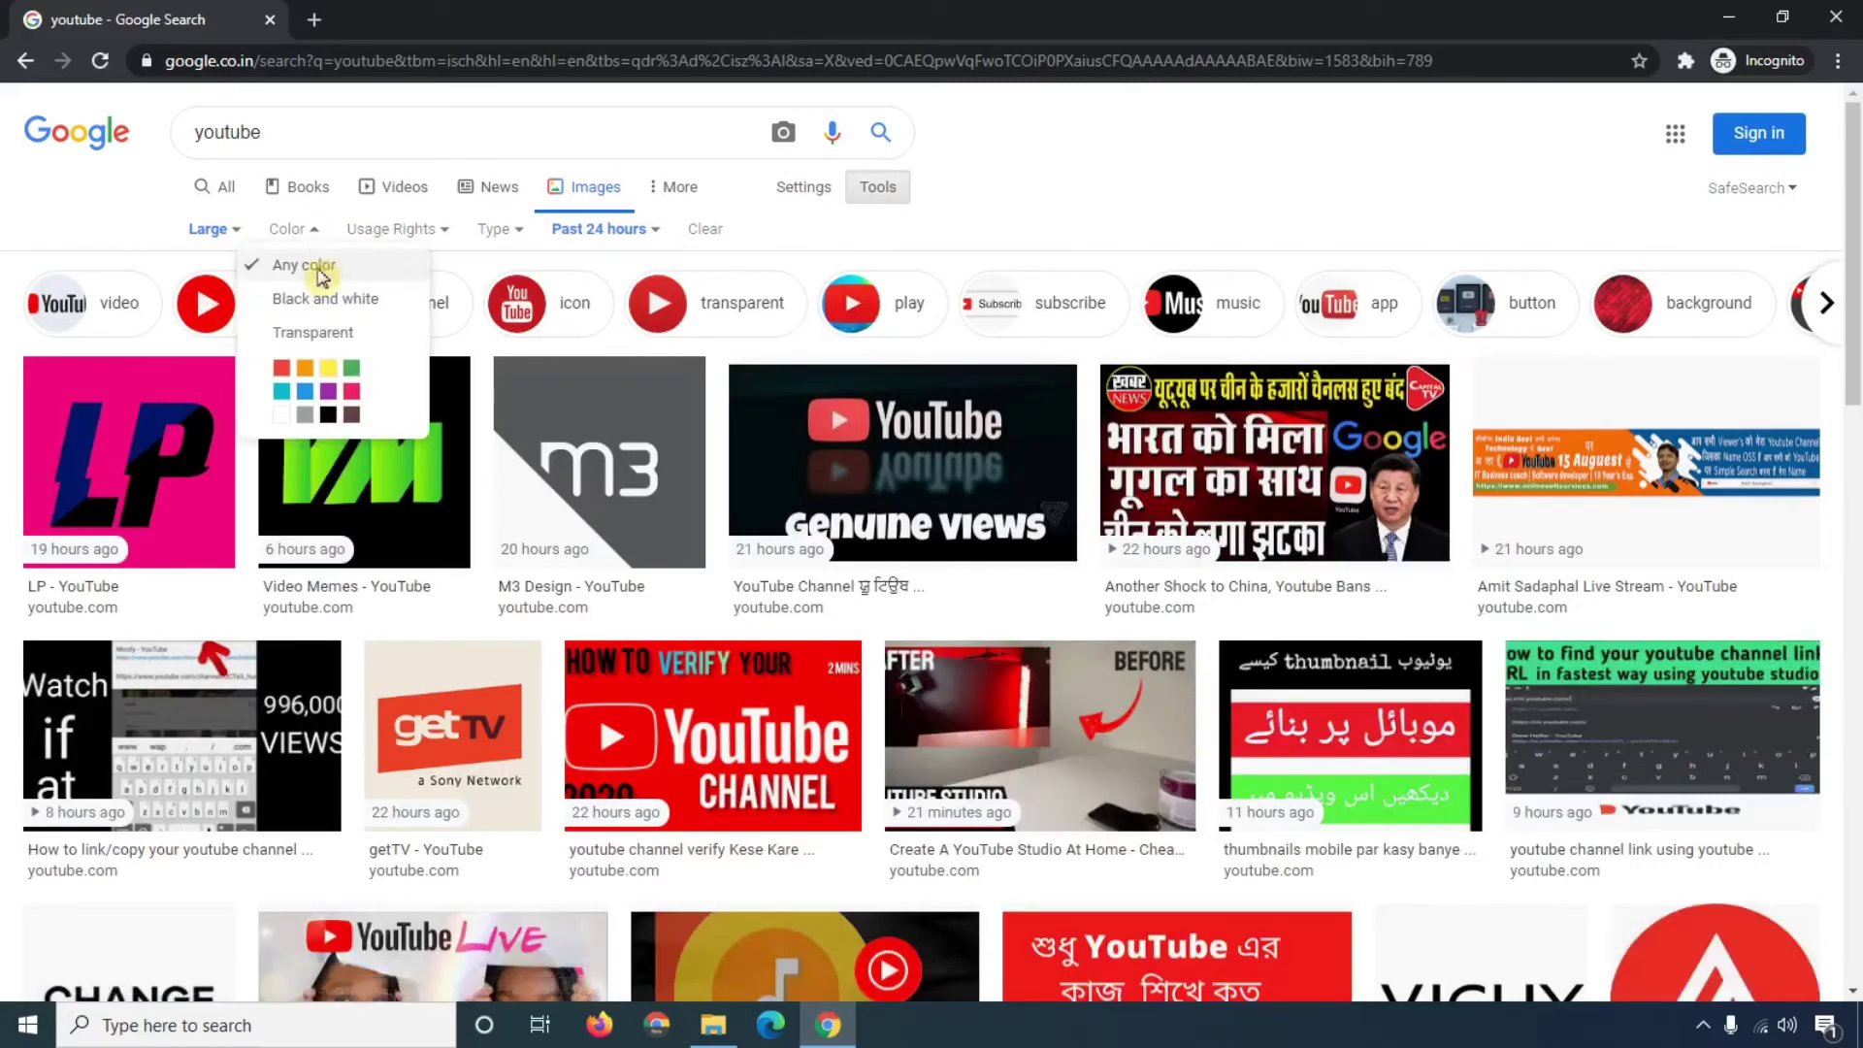
{"action": "left_click", "coordinate": [352, 369]}
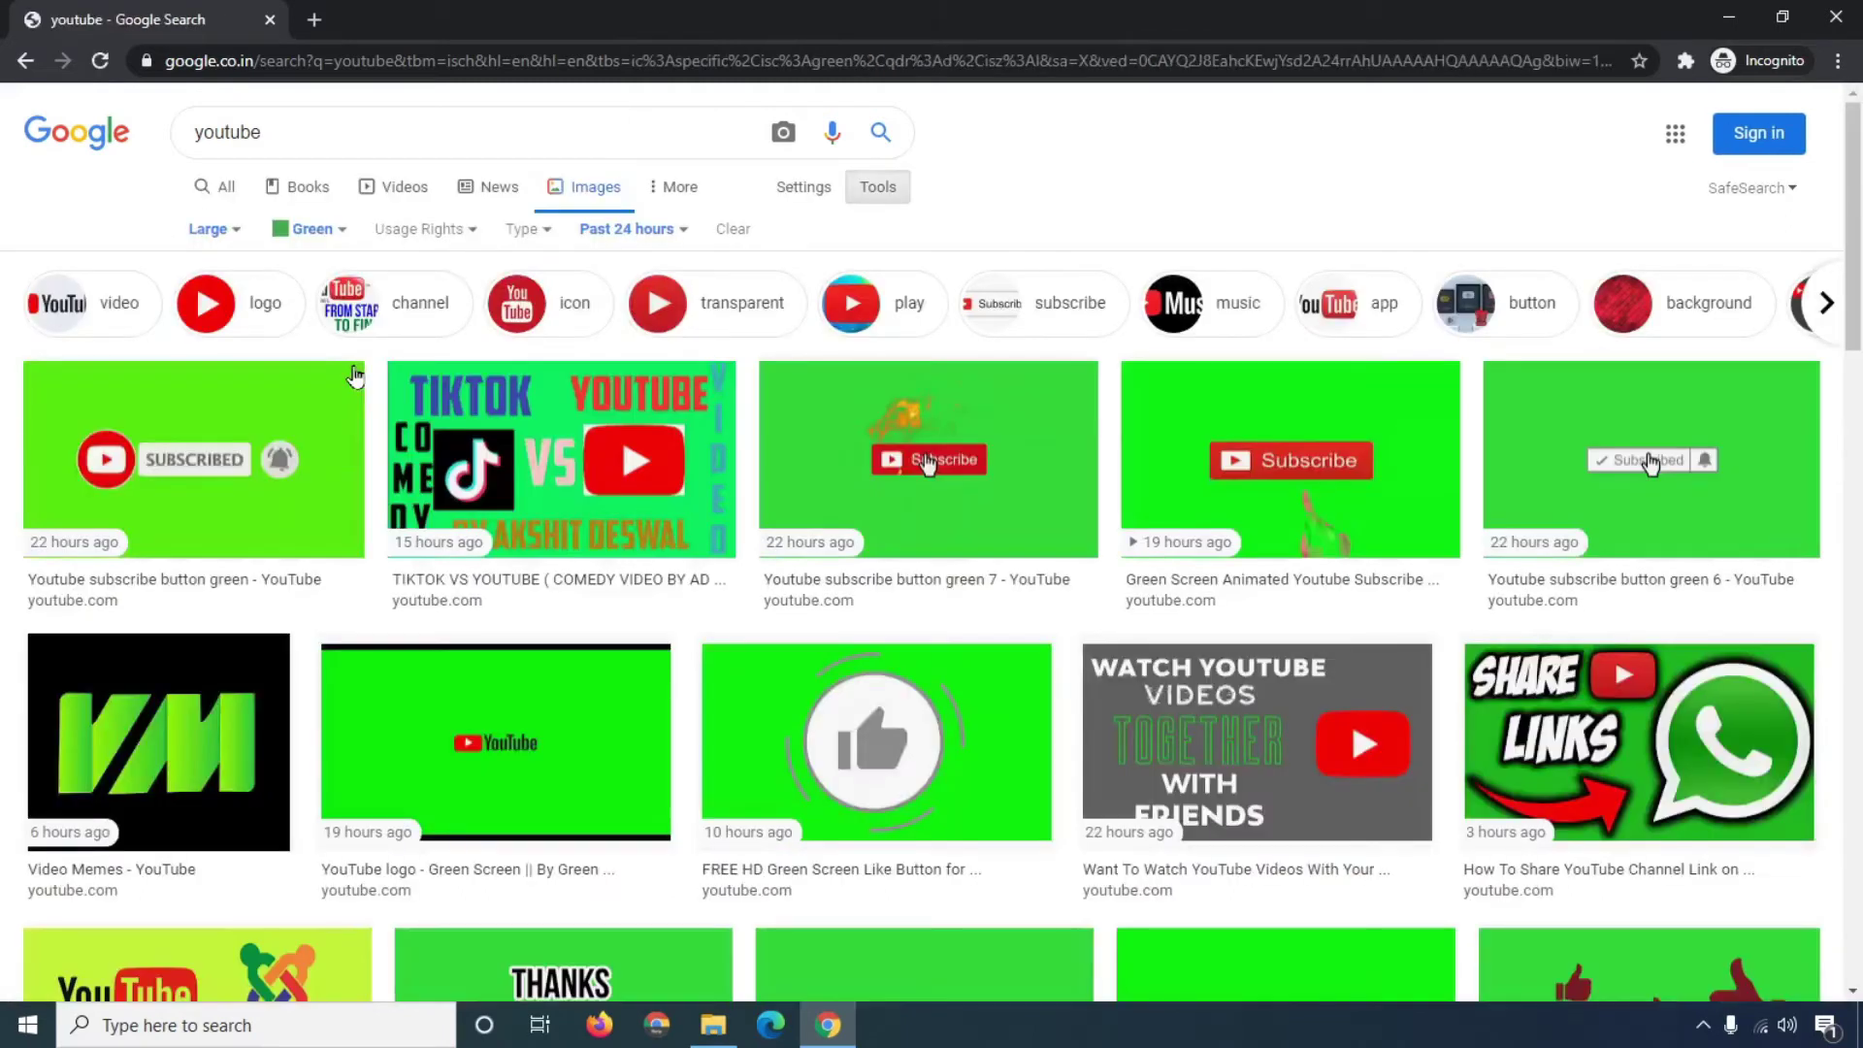
{"action": "left_click", "coordinate": [471, 232]}
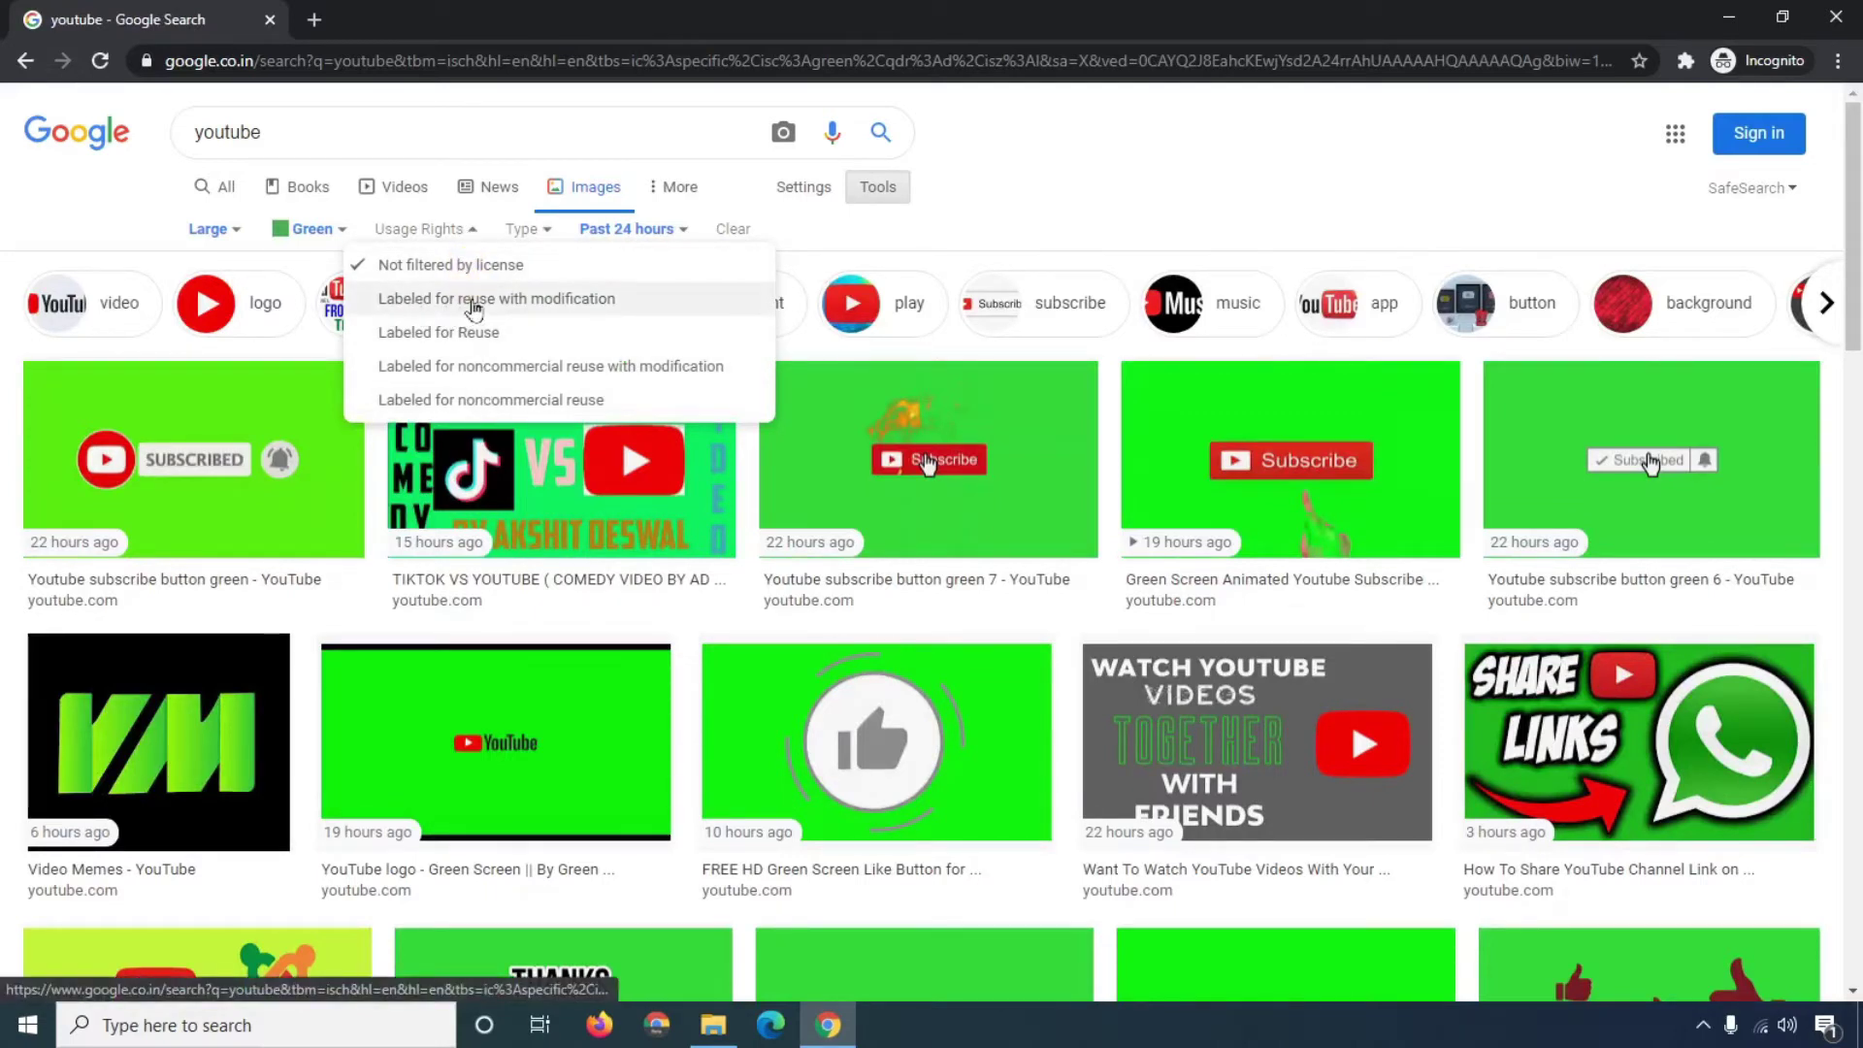
{"action": "left_click", "coordinate": [546, 306]}
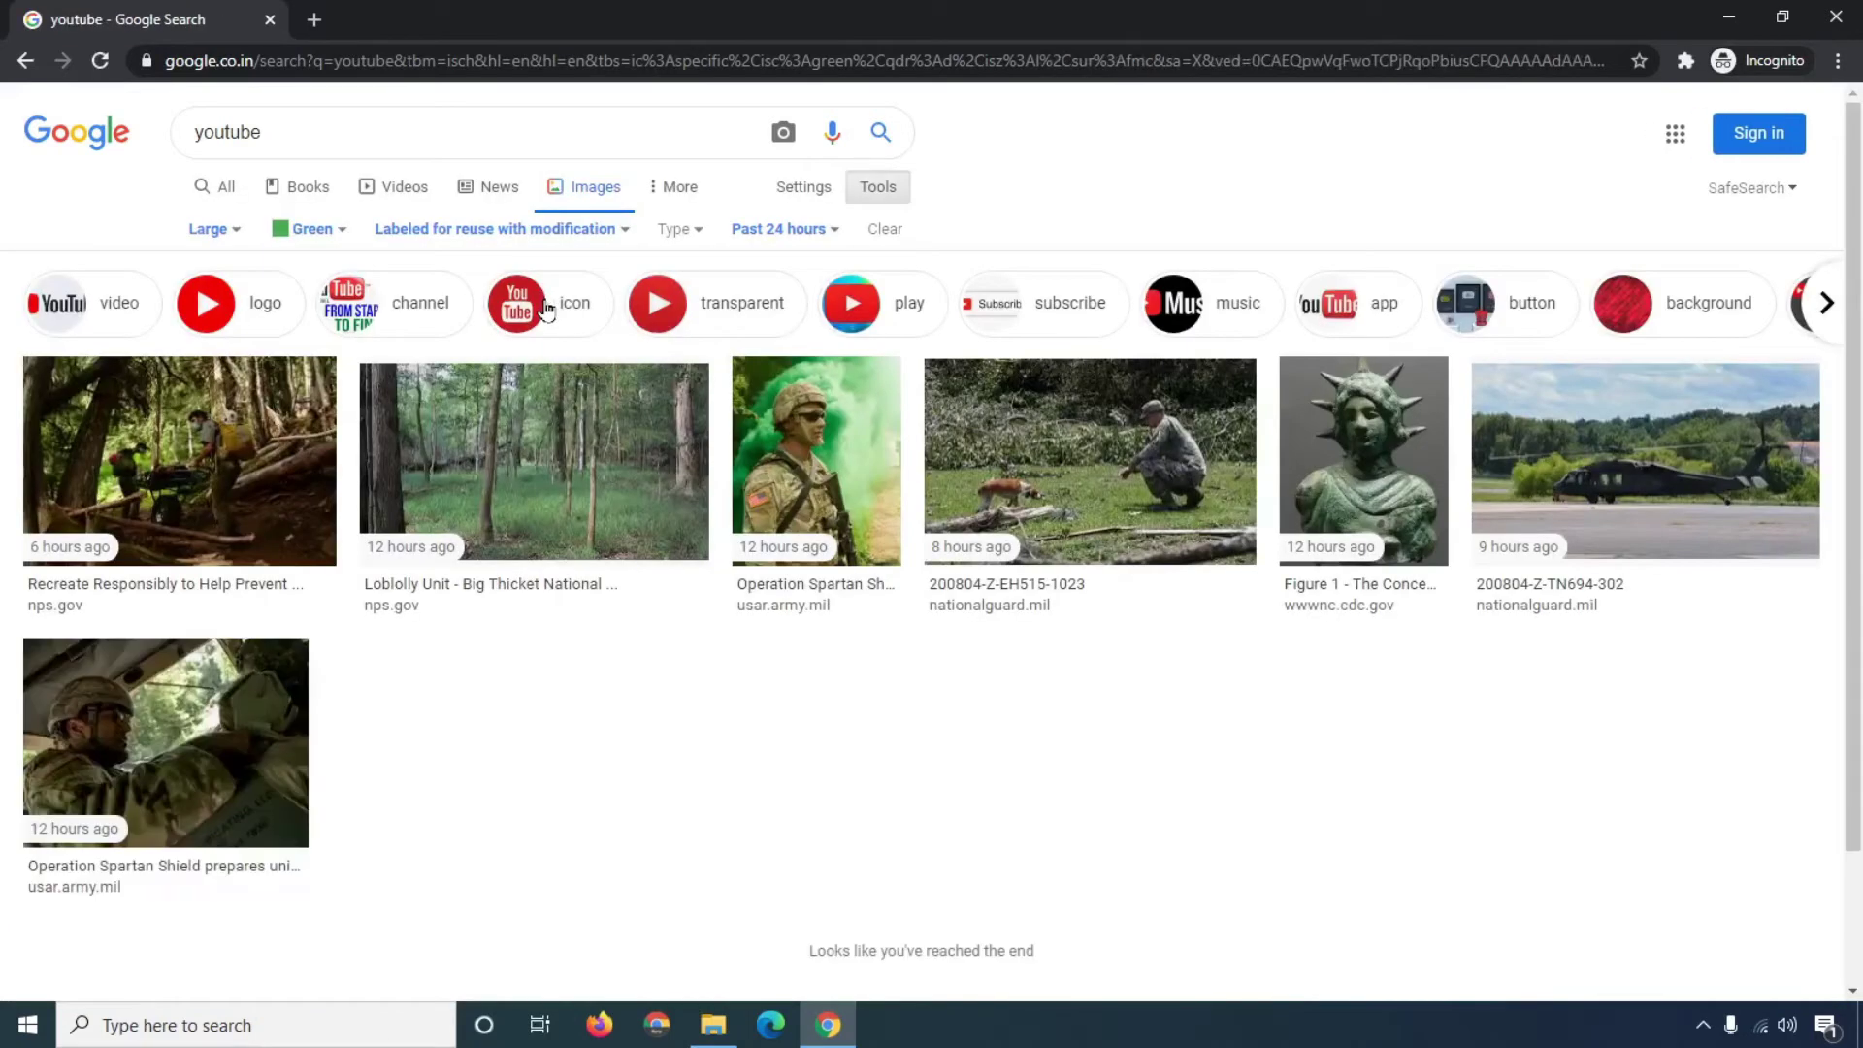
{"action": "left_click", "coordinate": [695, 233]}
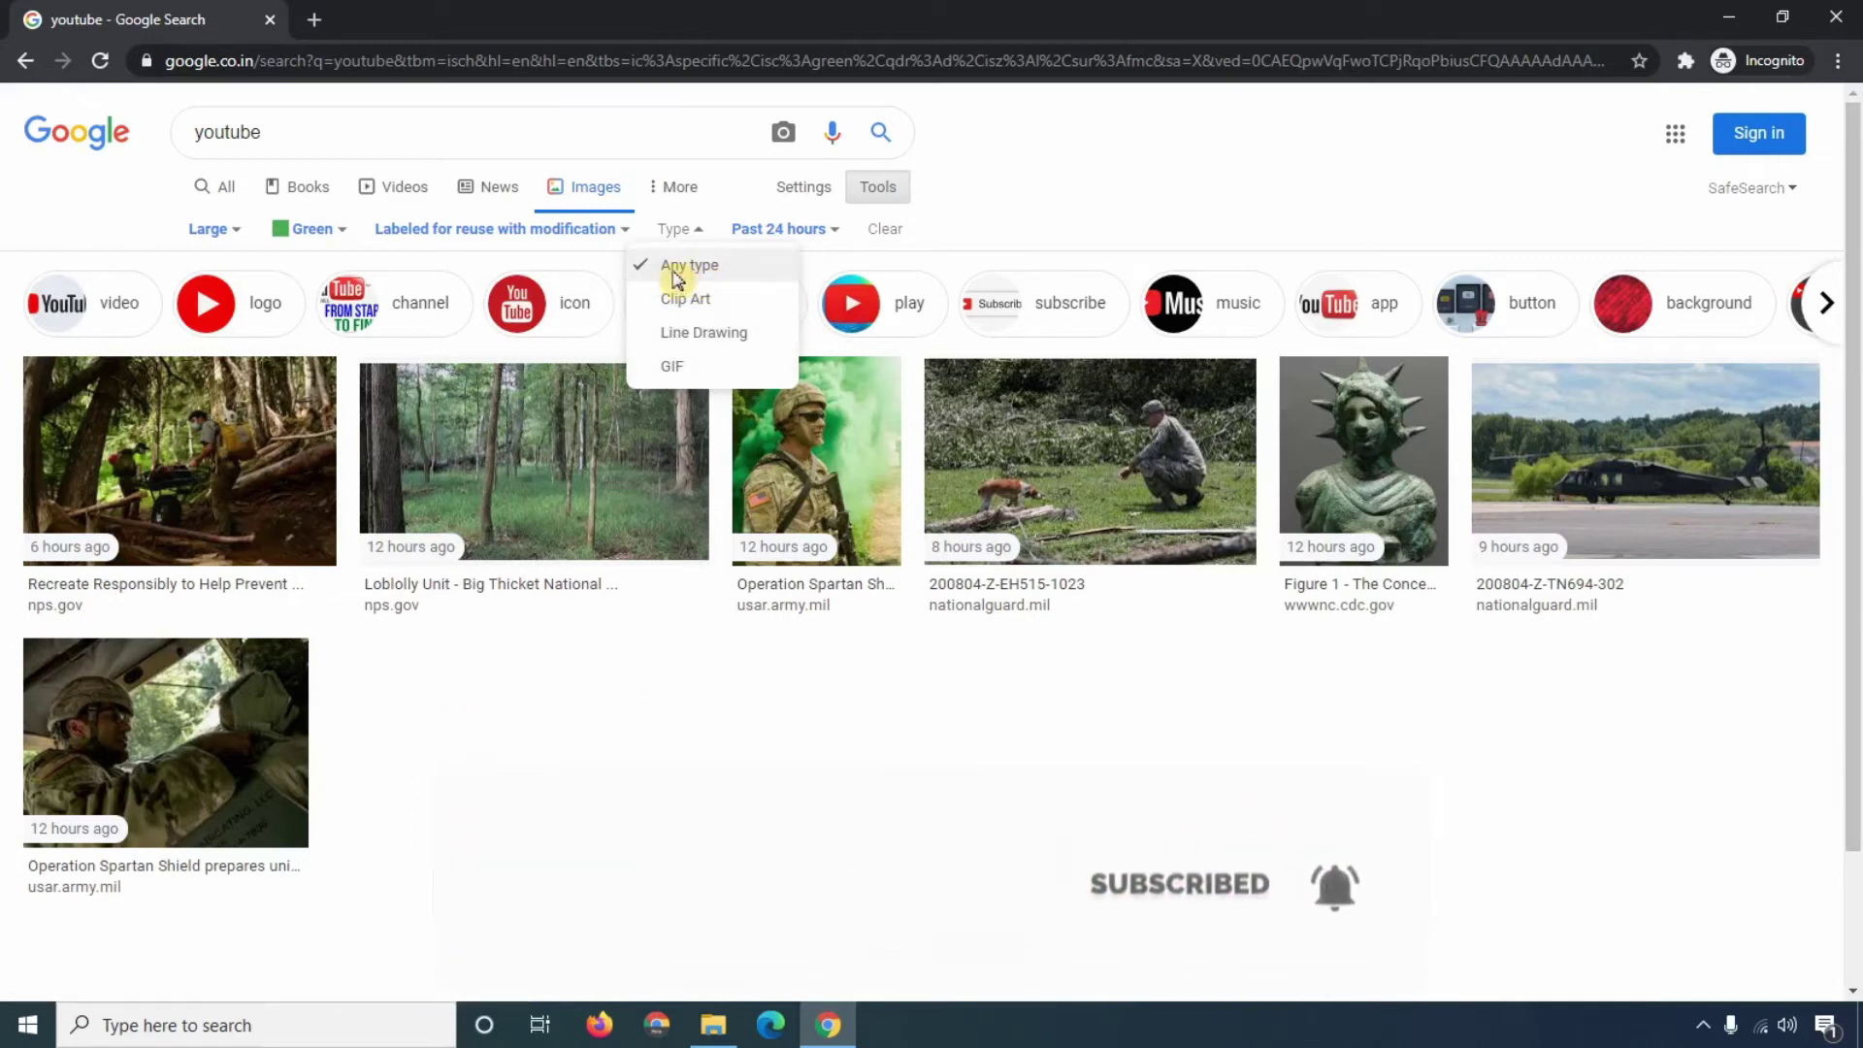
Widen the youtube results' time range to Past year, then clear all Tools filters.
{"action": "left_click", "coordinate": [833, 231]}
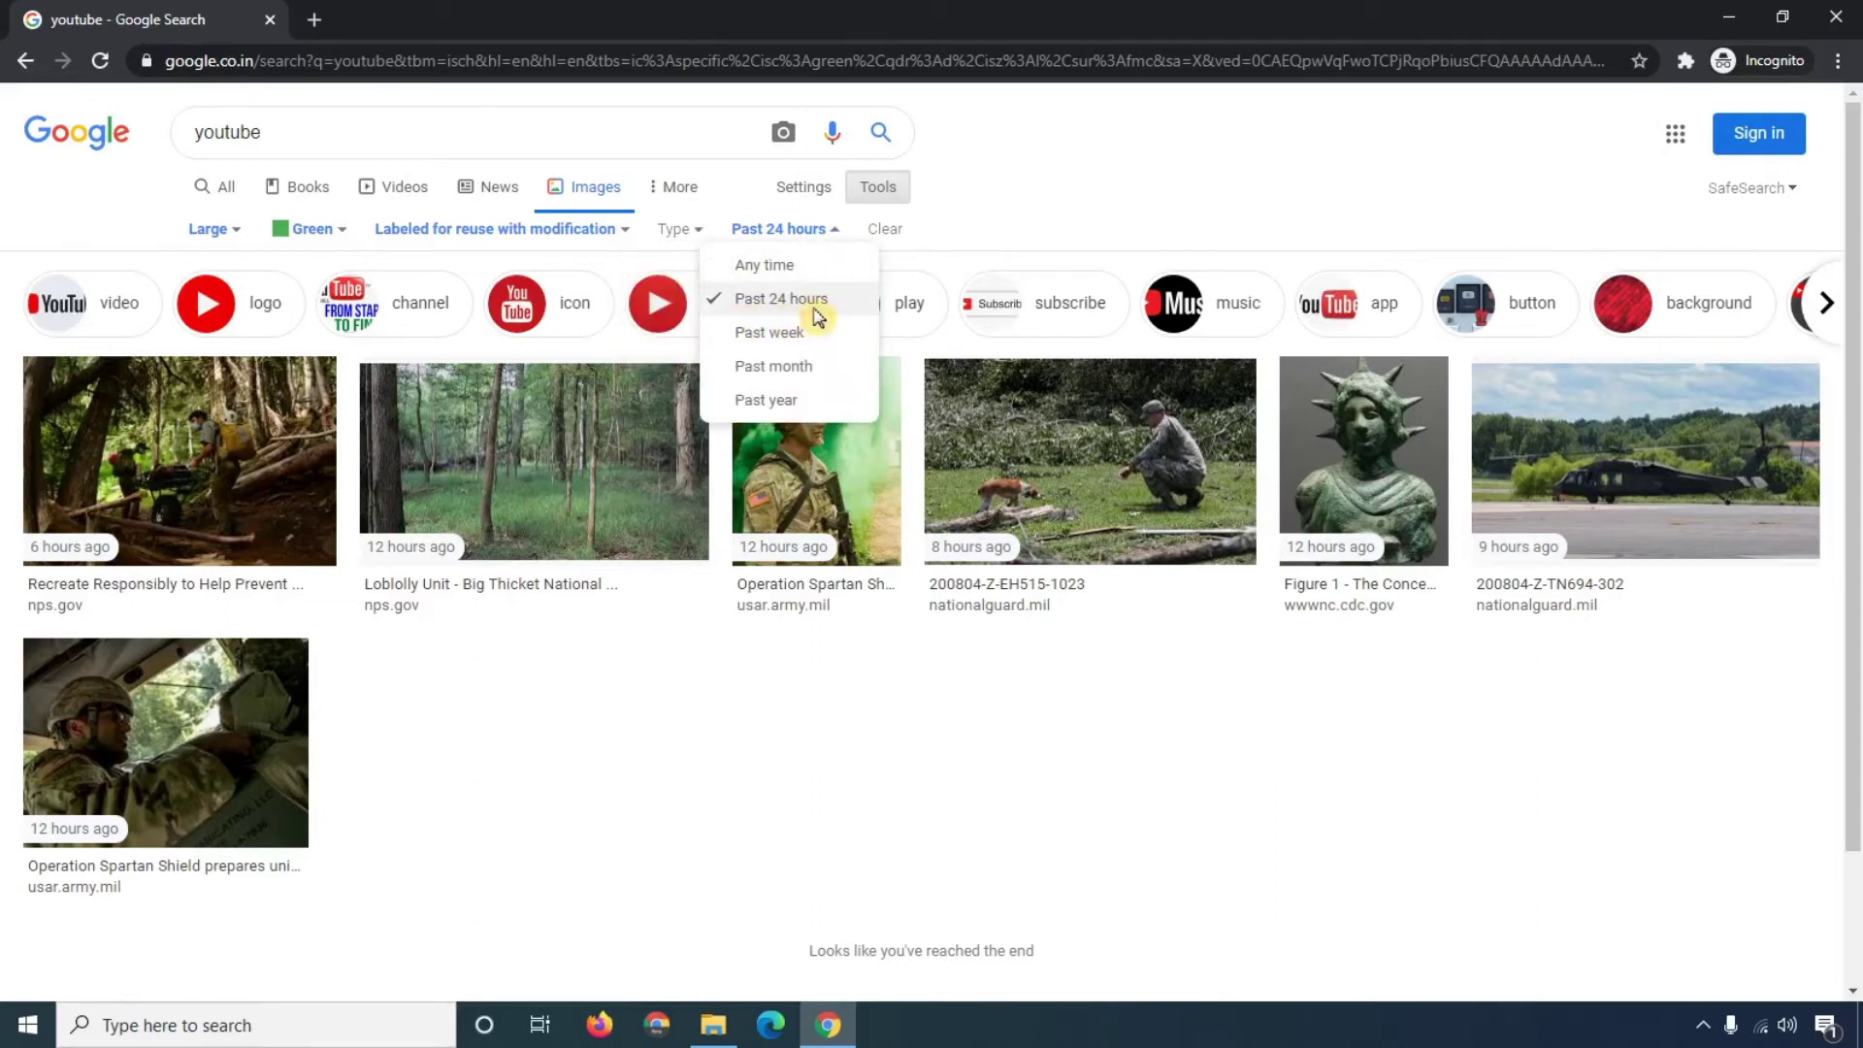
{"action": "left_click", "coordinate": [775, 402]}
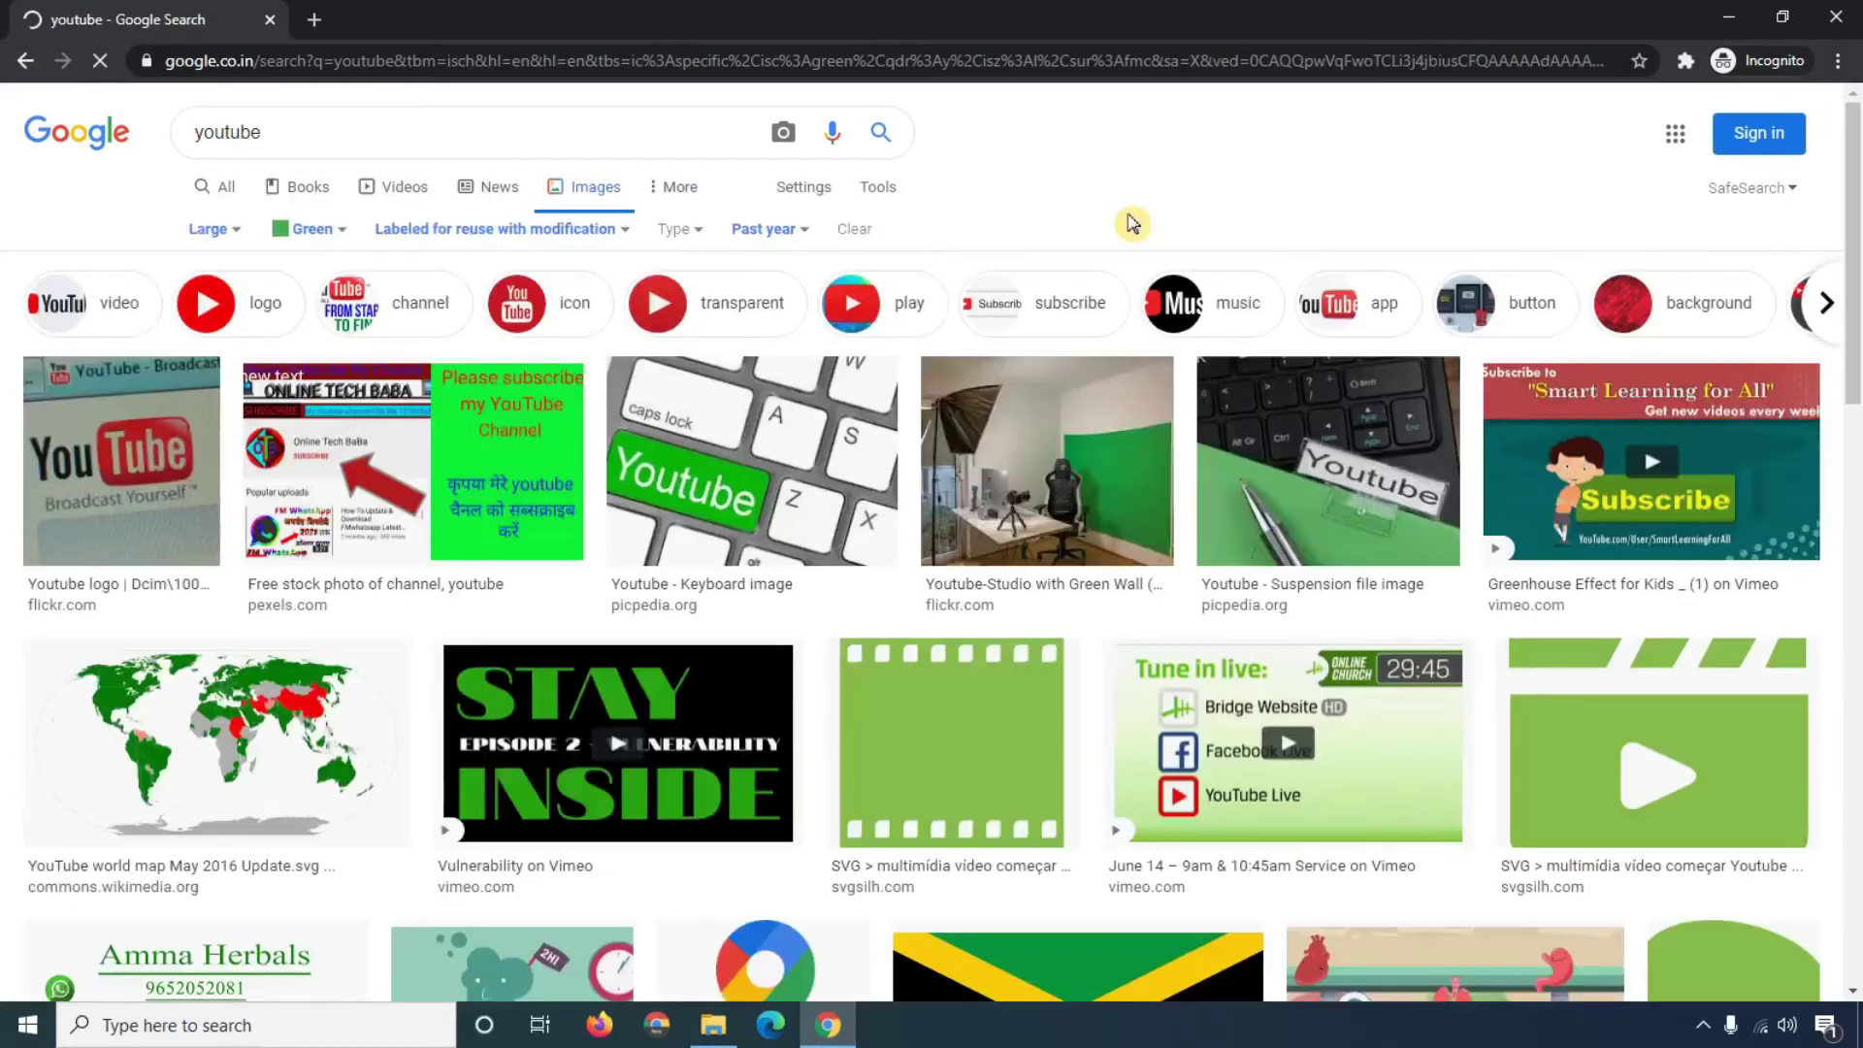
{"action": "scroll", "coordinate": [1293, 512], "scroll_direction": "down", "scroll_amount": 5}
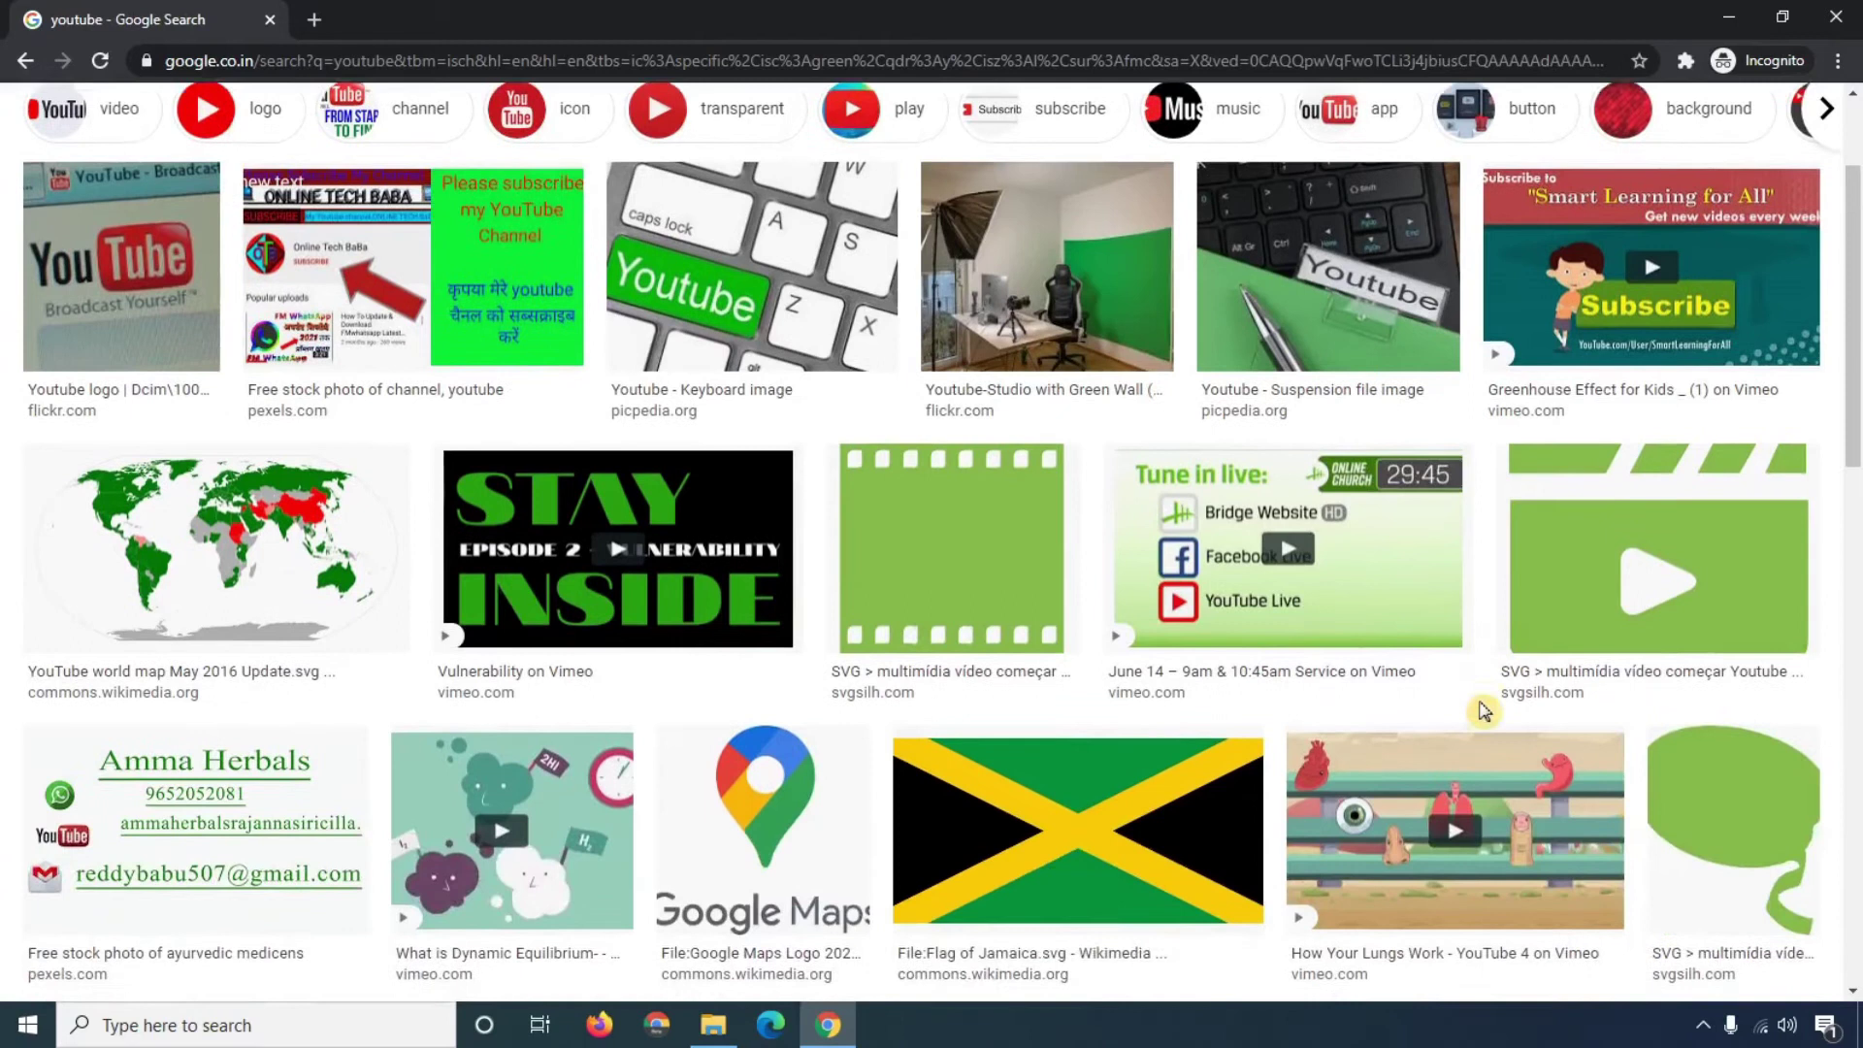
{"action": "scroll", "coordinate": [830, 621], "scroll_direction": "up", "scroll_amount": 5}
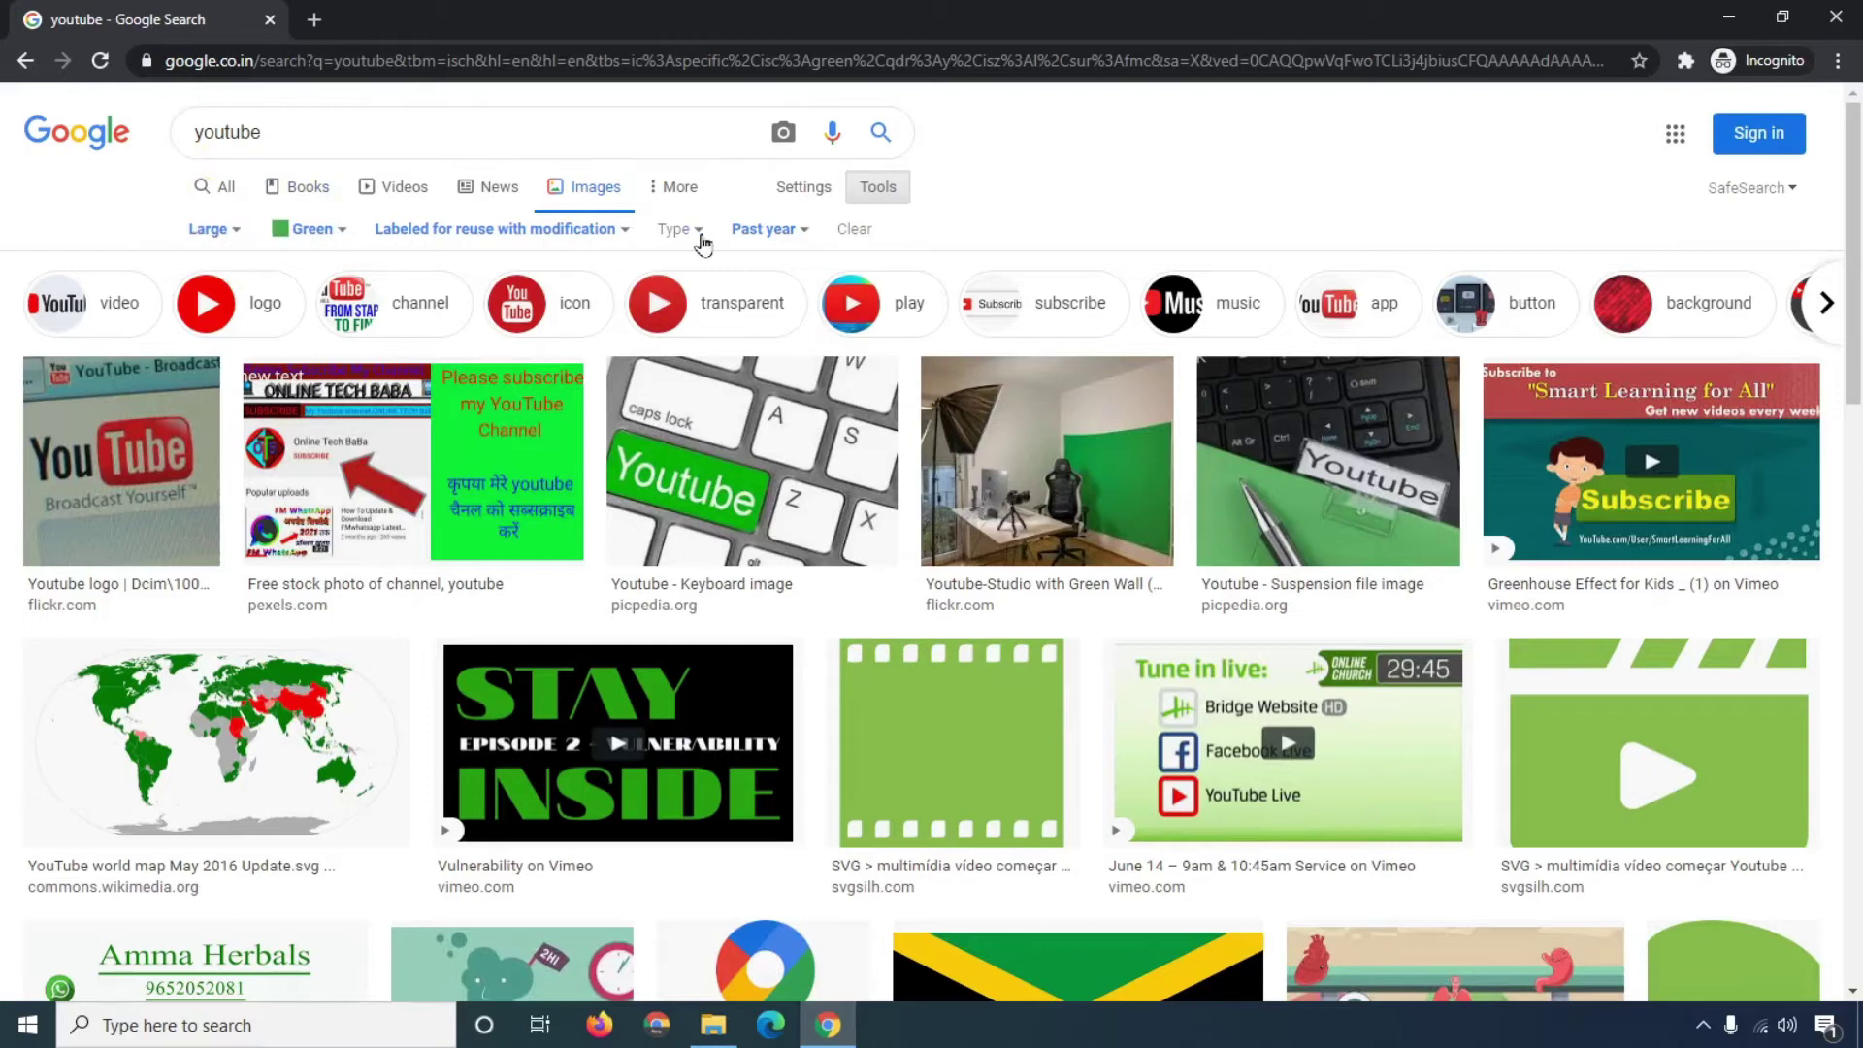
{"action": "left_click", "coordinate": [870, 230]}
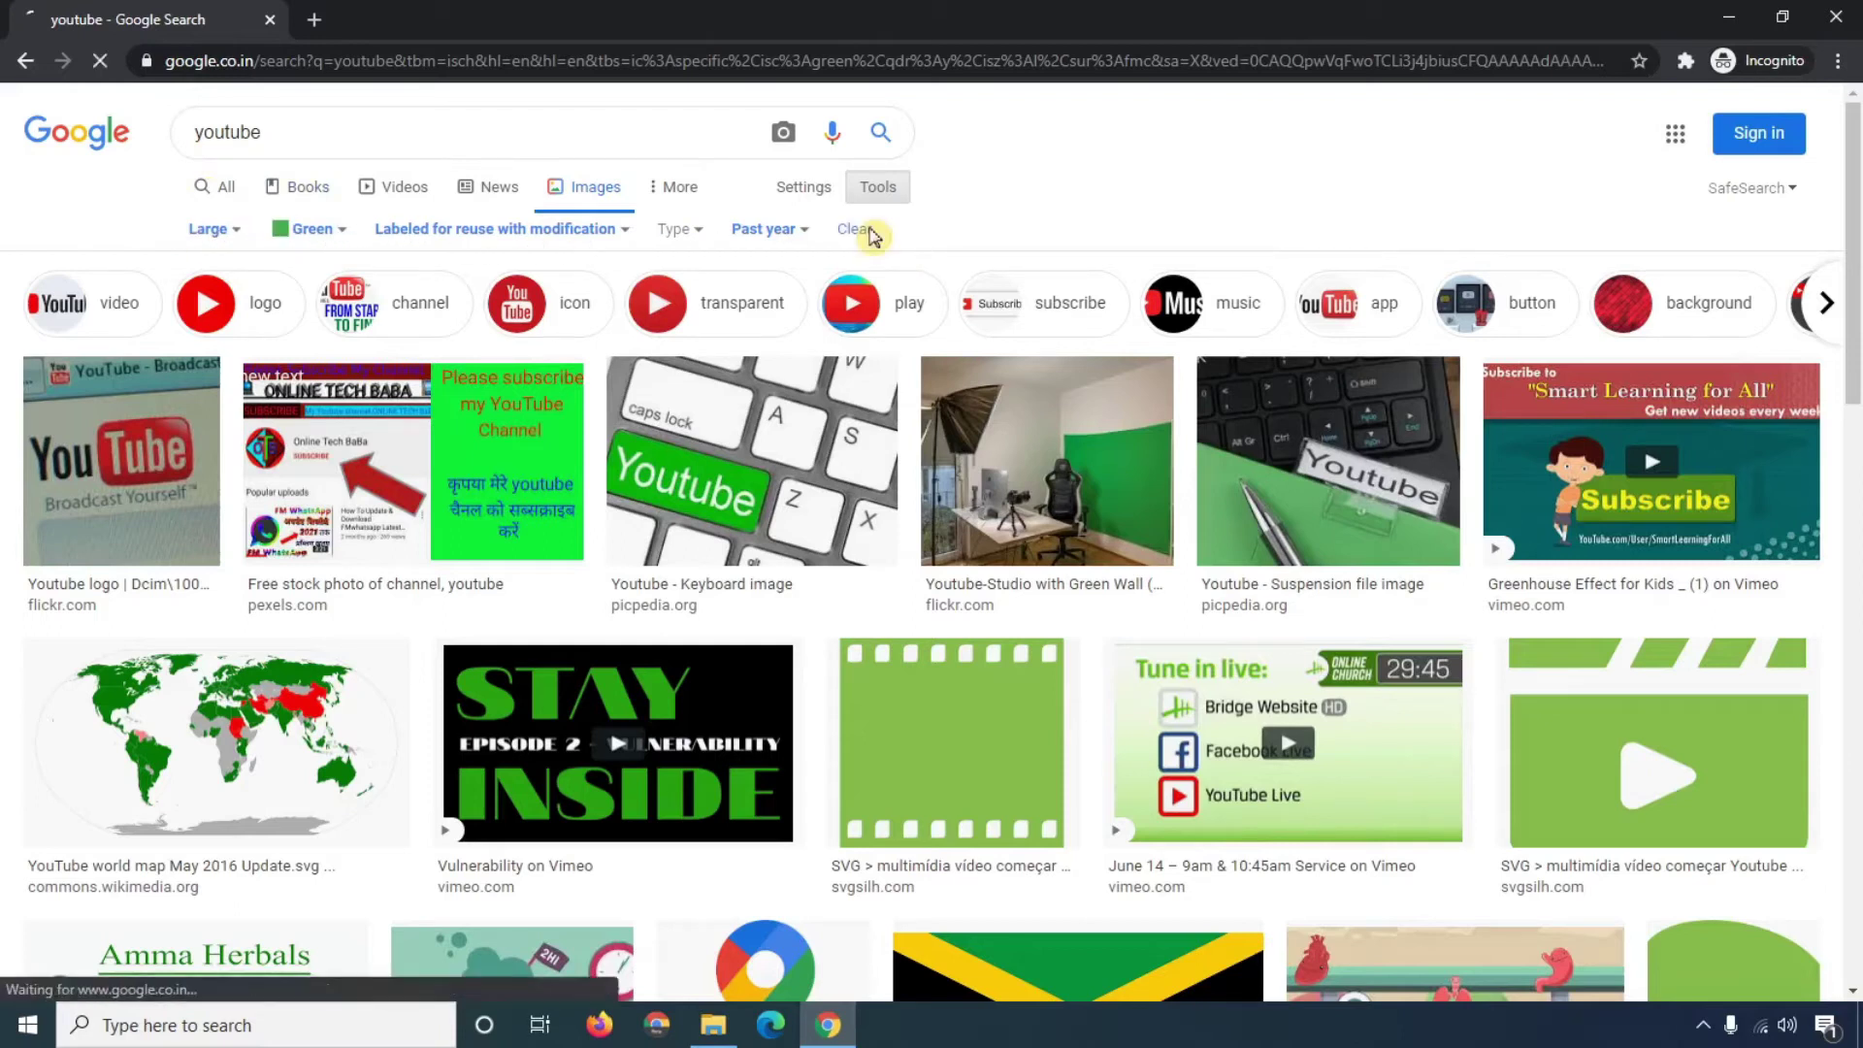